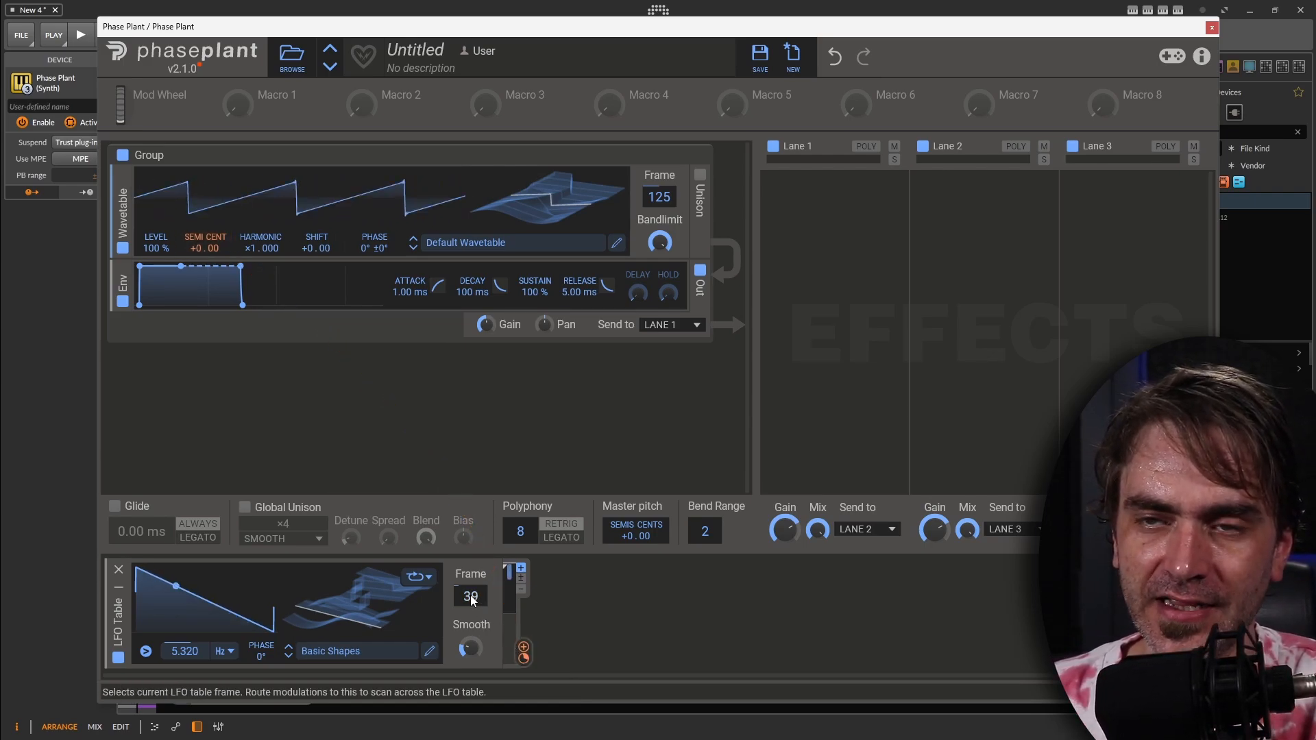
Step: Scan the Basic Shapes LFO table through its frames, inspect its waveform in the table editor, and finish at frame 1
left_click_drag(471, 595, 470, 629)
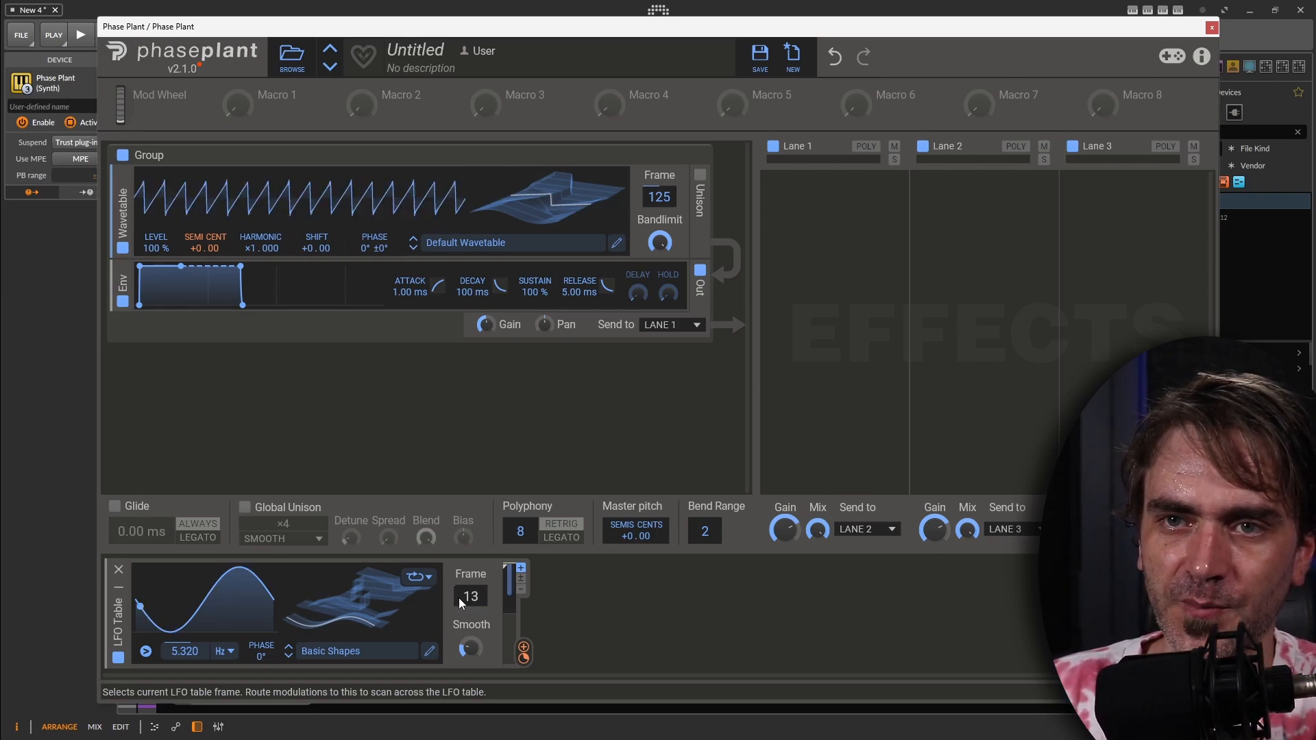
mouse_move(461, 604)
left_mouse_down()
mouse_move(461, 523)
mouse_move(461, 610)
left_mouse_up()
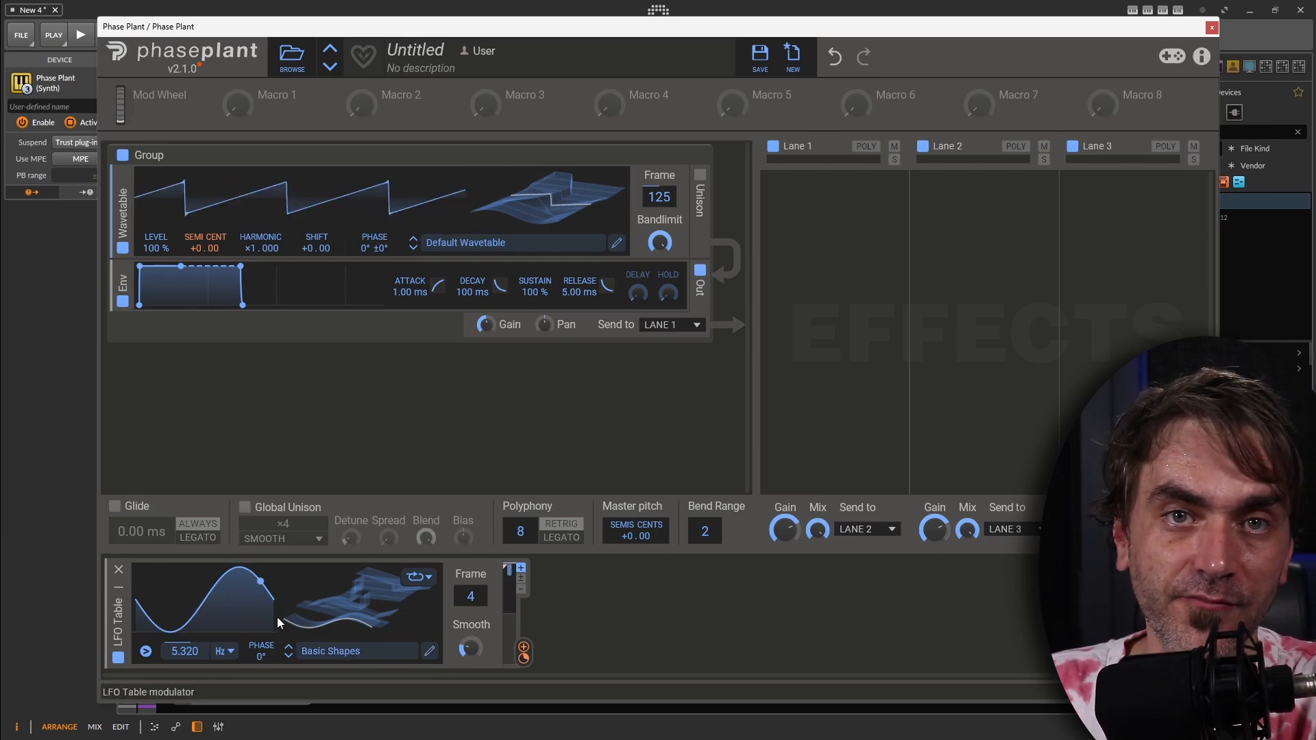
left_click(430, 651)
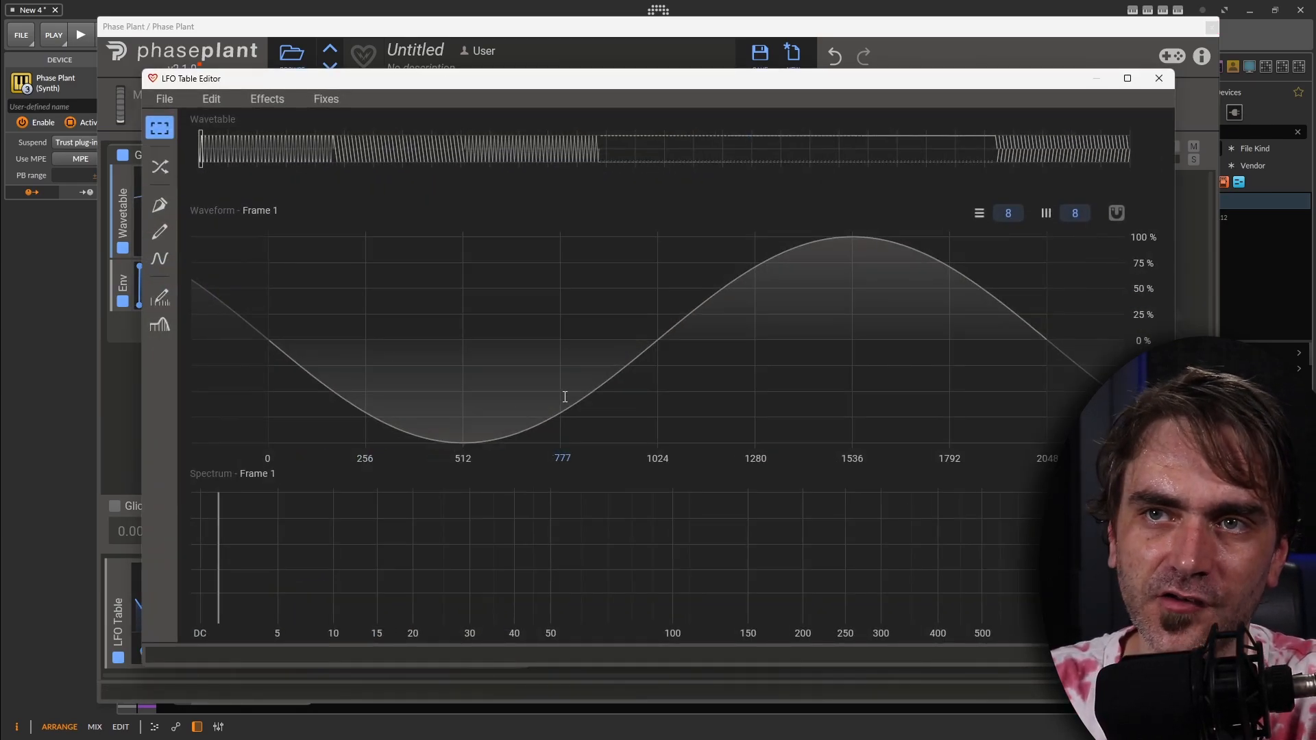
left_click(1160, 78)
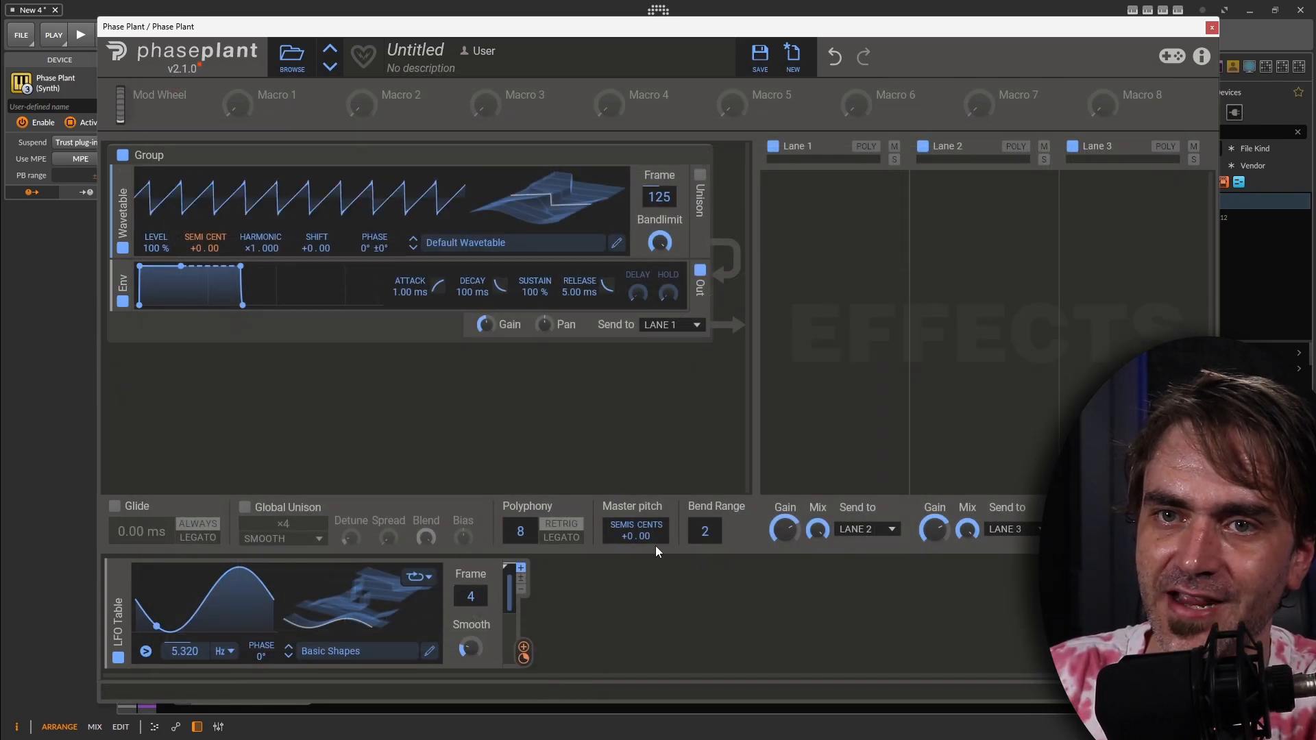
mouse_move(478, 602)
left_mouse_down()
mouse_move(477, 539)
mouse_move(477, 603)
left_mouse_up()
Step: Add a second LFO Table modulator and load the Default Wavetable into it
left_click(626, 596)
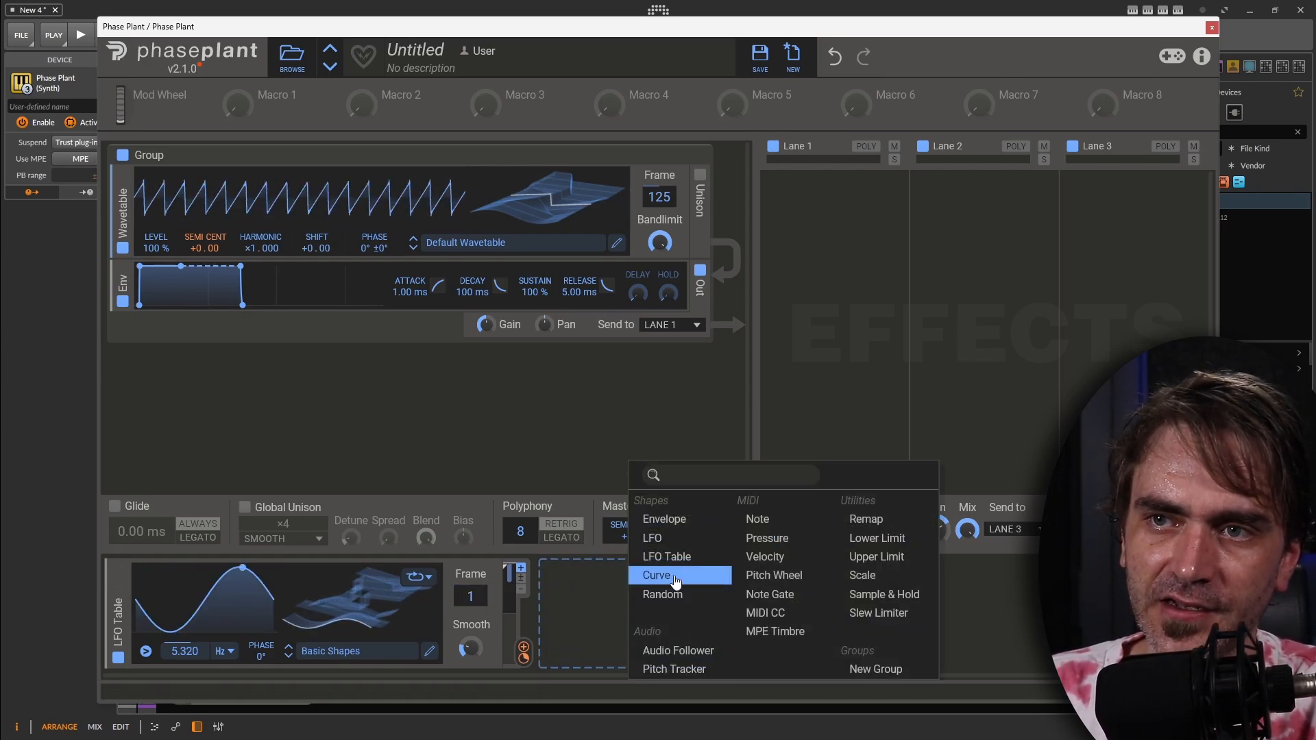
left_click(682, 556)
left_click(761, 653)
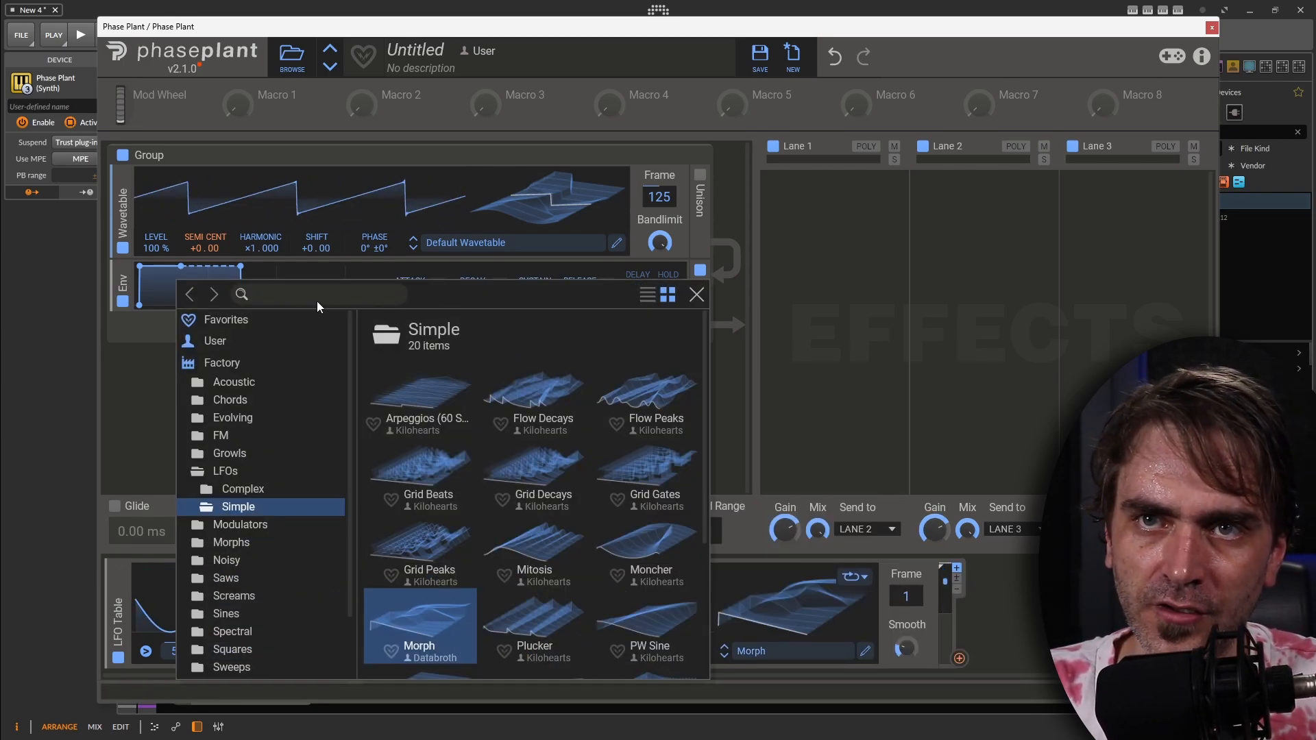
type("defa")
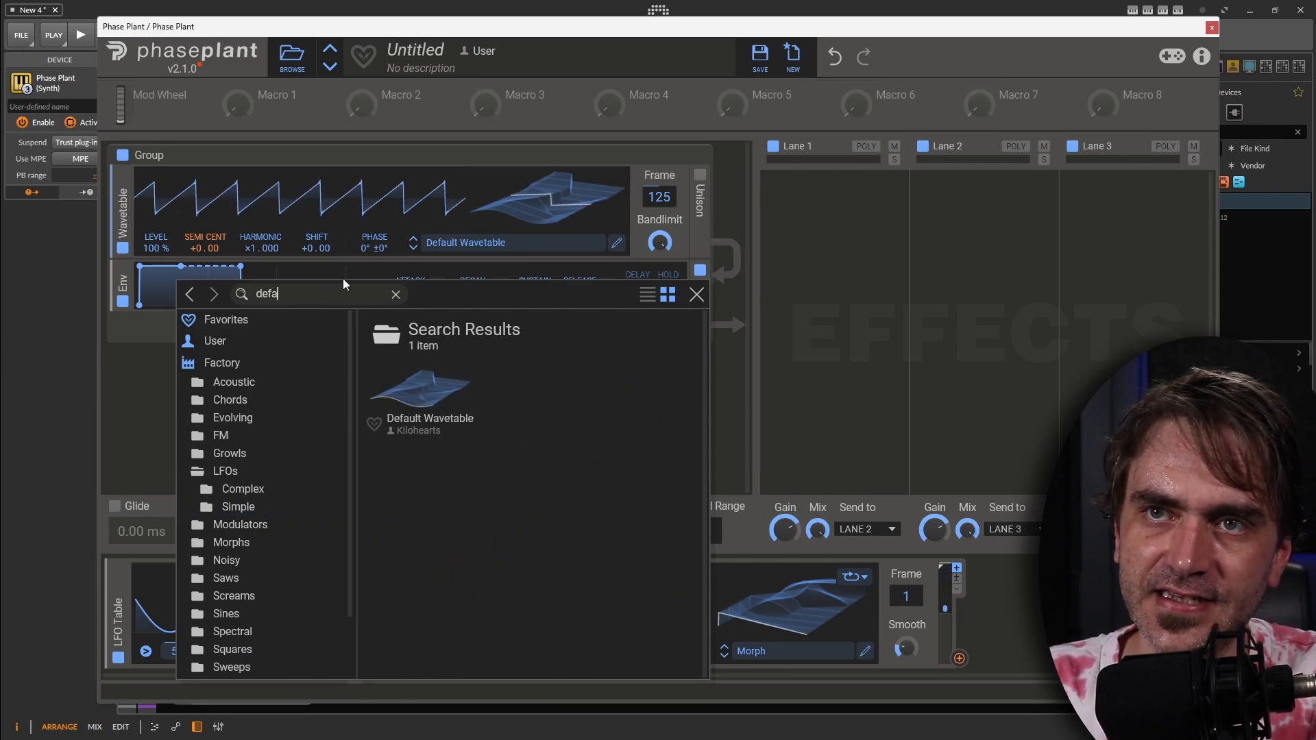
left_click(418, 395)
left_click(697, 295)
Step: Scan the frames of both LFO tables, ending with Default Wavetable at frame 1 and Basic Shapes at frame 119
mouse_move(907, 596)
left_mouse_down()
mouse_move(906, 466)
mouse_move(912, 598)
left_mouse_up()
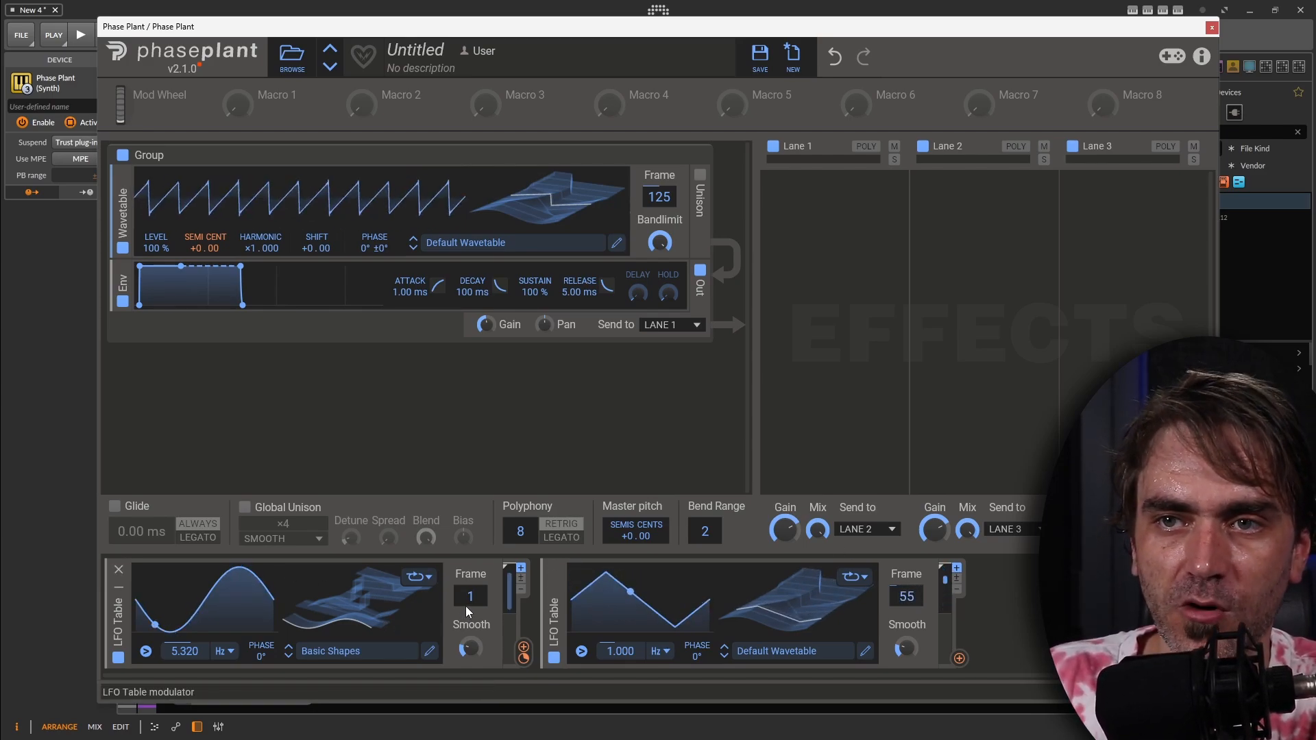
mouse_move(471, 597)
left_mouse_down()
mouse_move(470, 535)
mouse_move(470, 598)
left_mouse_up()
left_click_drag(906, 596, 906, 635)
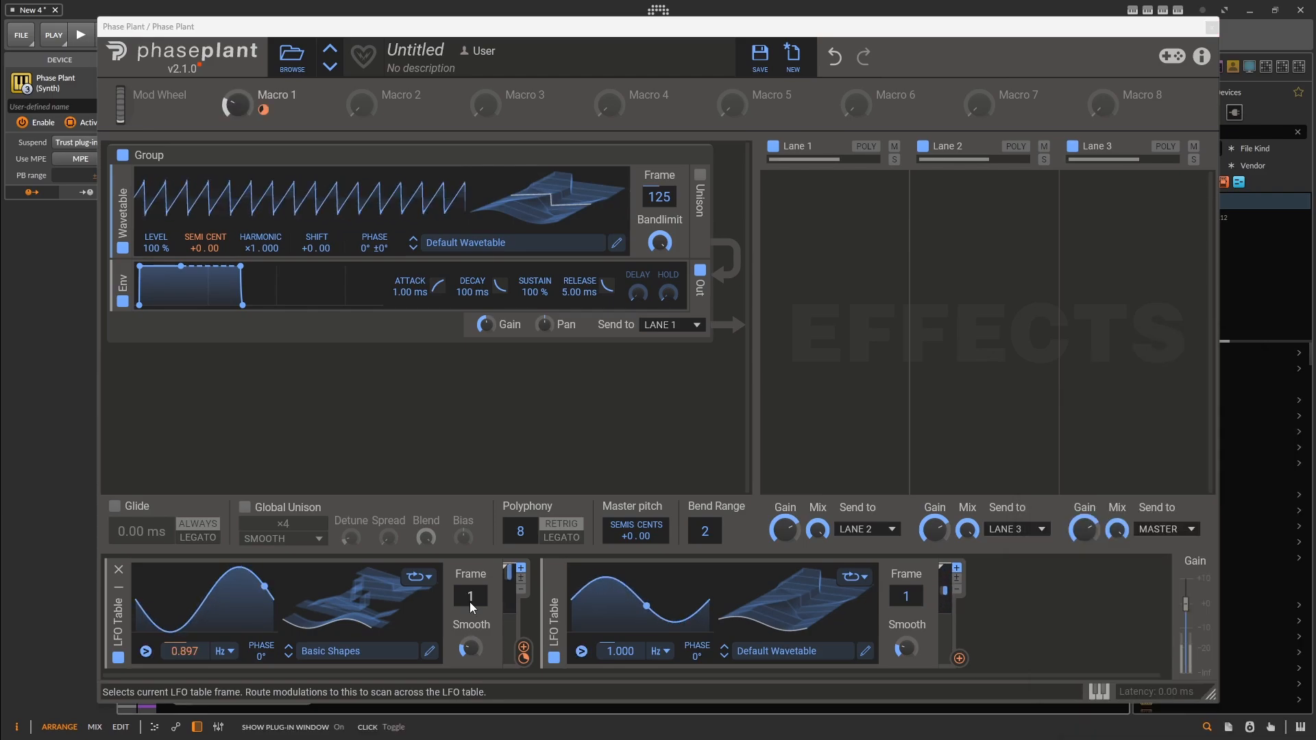
mouse_move(459, 592)
left_mouse_down()
mouse_move(458, 480)
mouse_move(458, 569)
left_mouse_up()
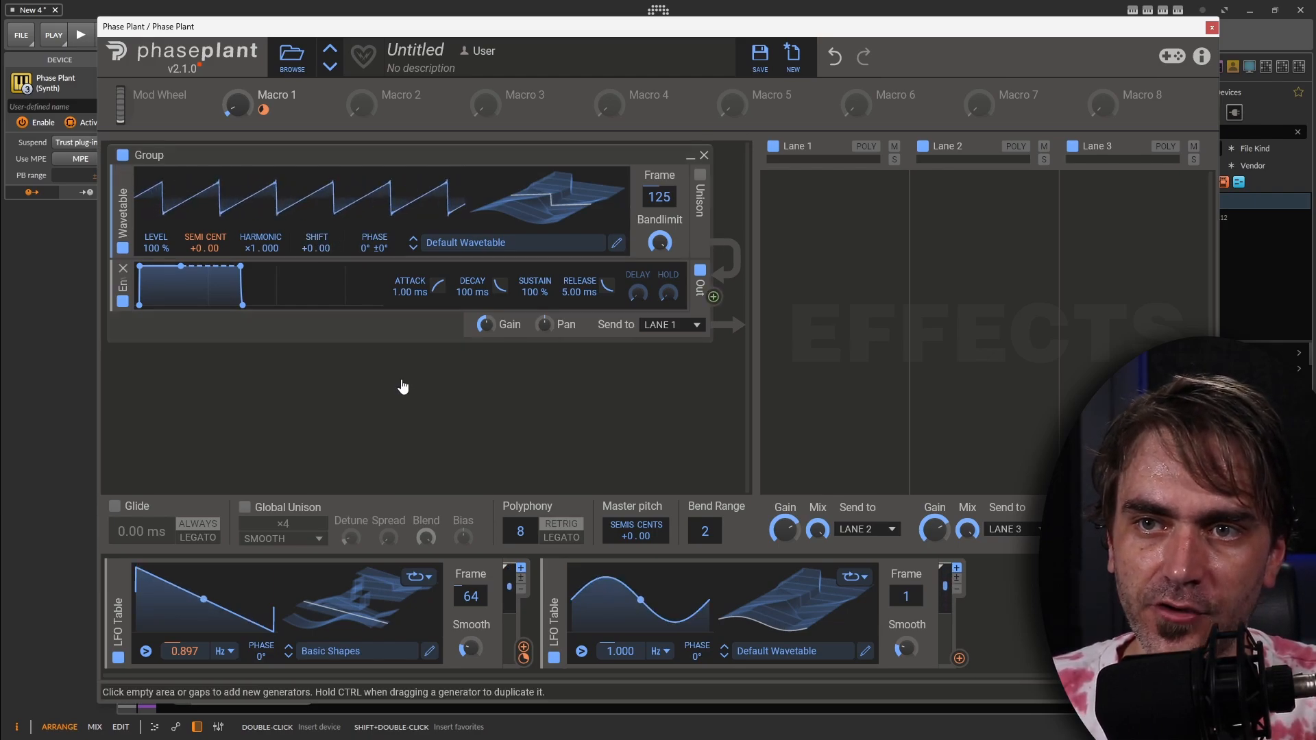
left_click_drag(474, 599, 473, 658)
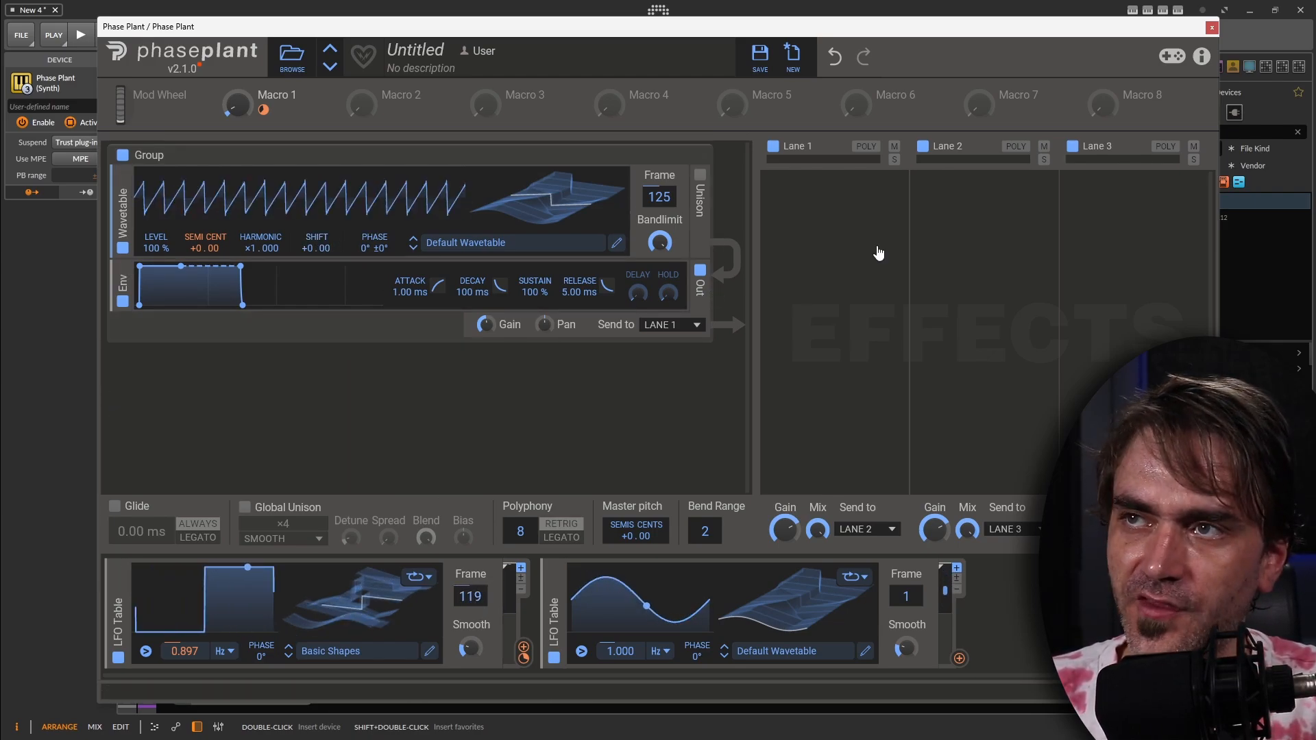
Step: Close the Phase Plant window and add a Wavetable LFO modulator to its device in Bitwig Studio
left_click(1212, 28)
left_click(203, 582)
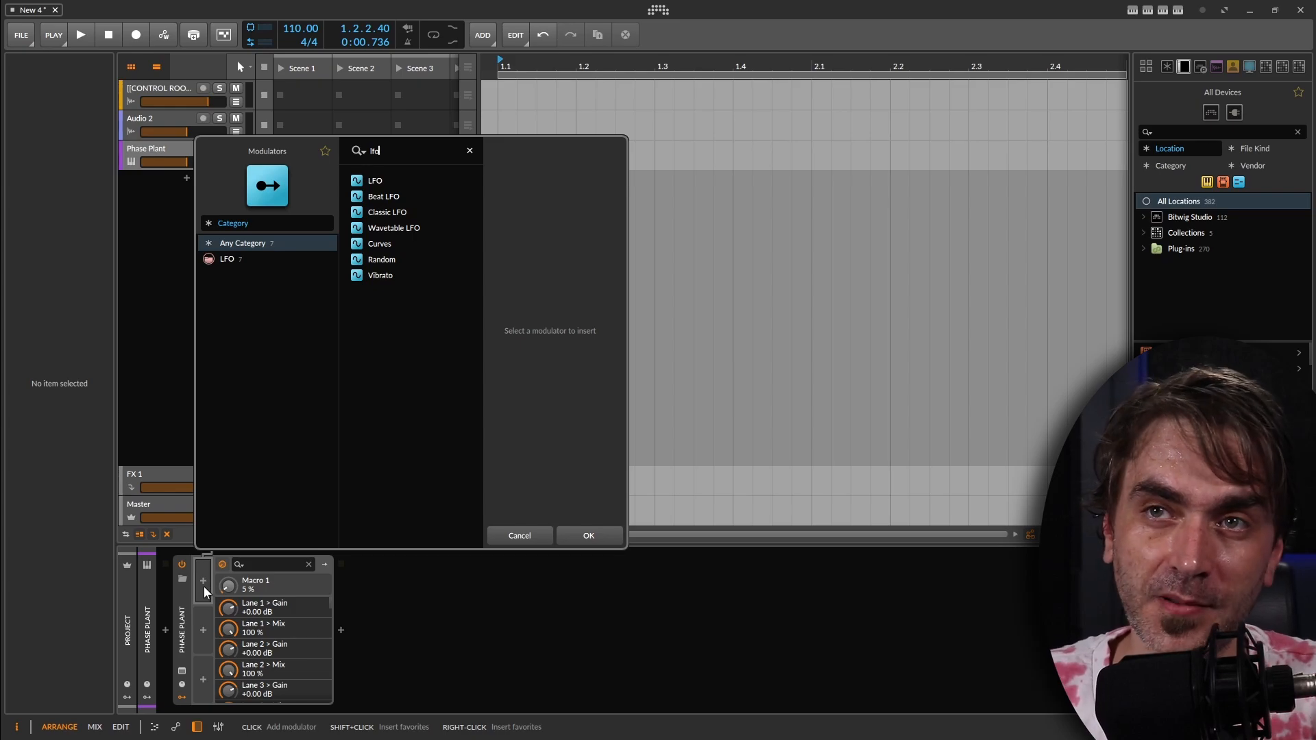
left_click(422, 229)
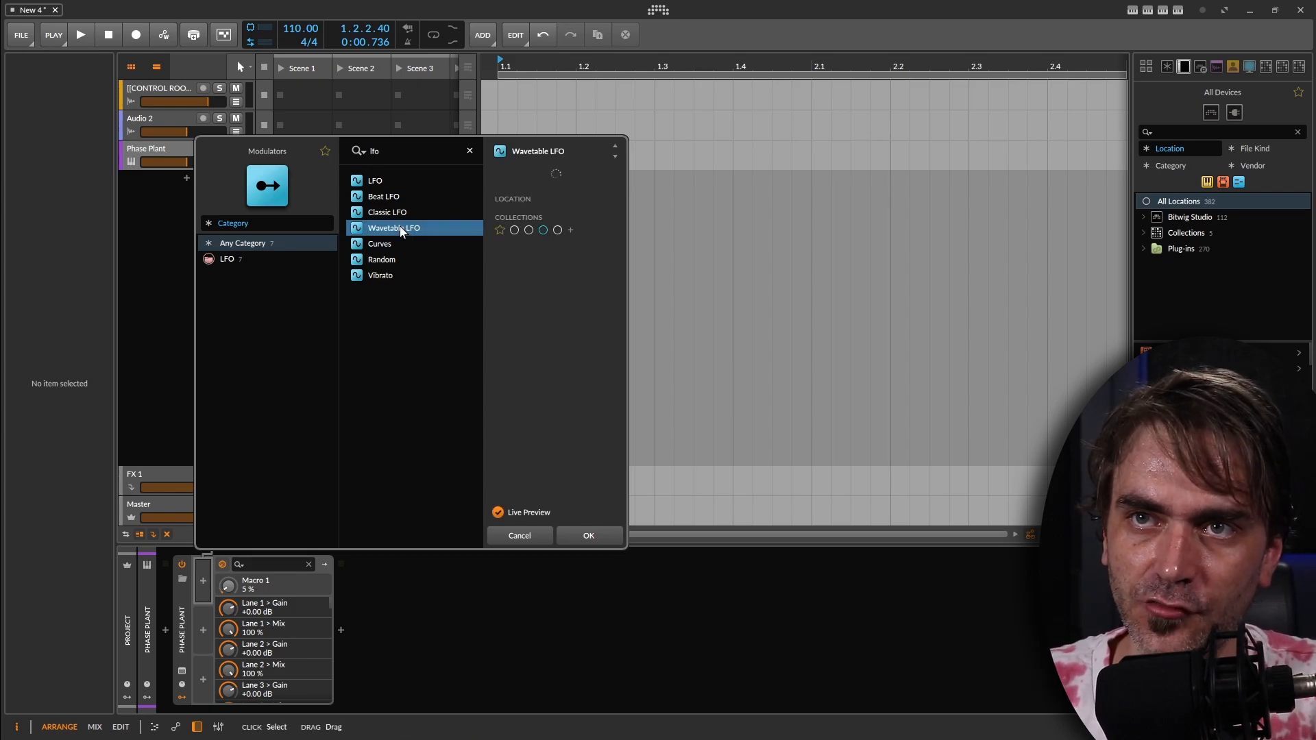
left_click(584, 542)
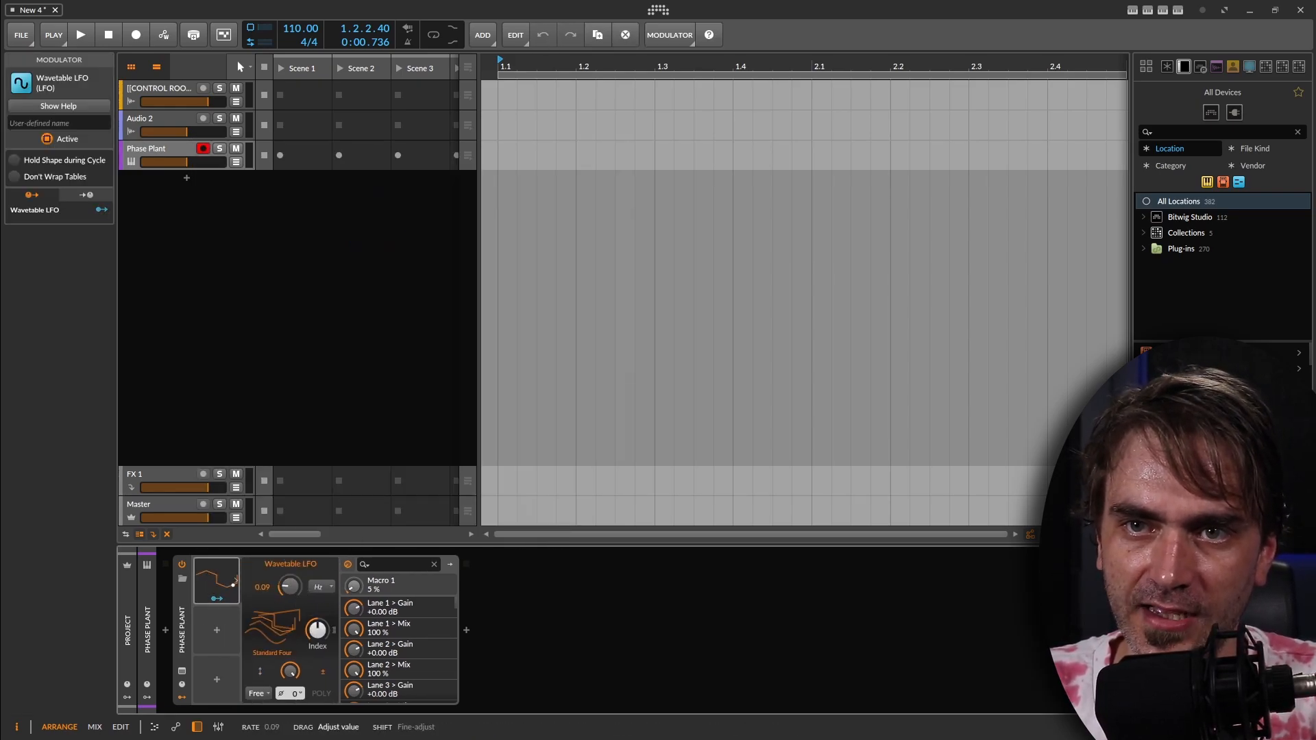
Step: Set the Wavetable LFO's rate to 0.31 Hz and scan the Standard Four table's index across its range
left_click_drag(288, 586, 289, 576)
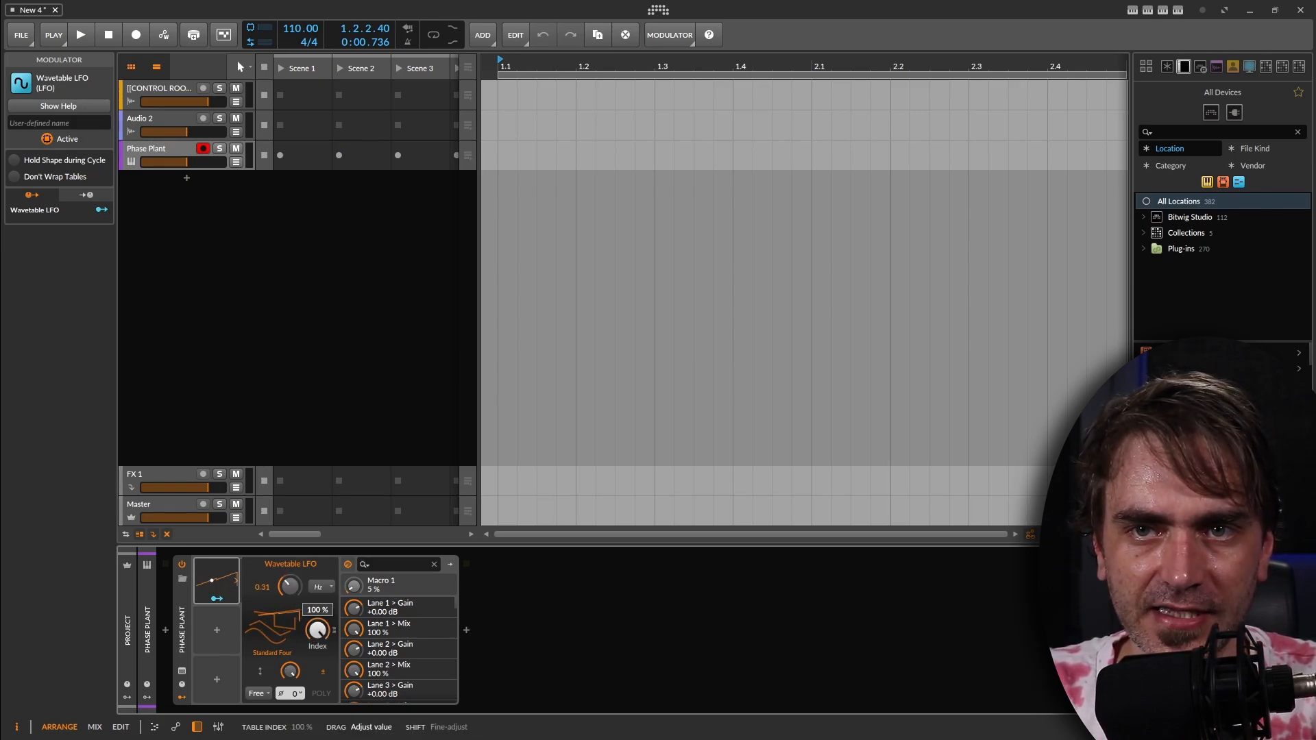
left_click(273, 627)
left_click(915, 576)
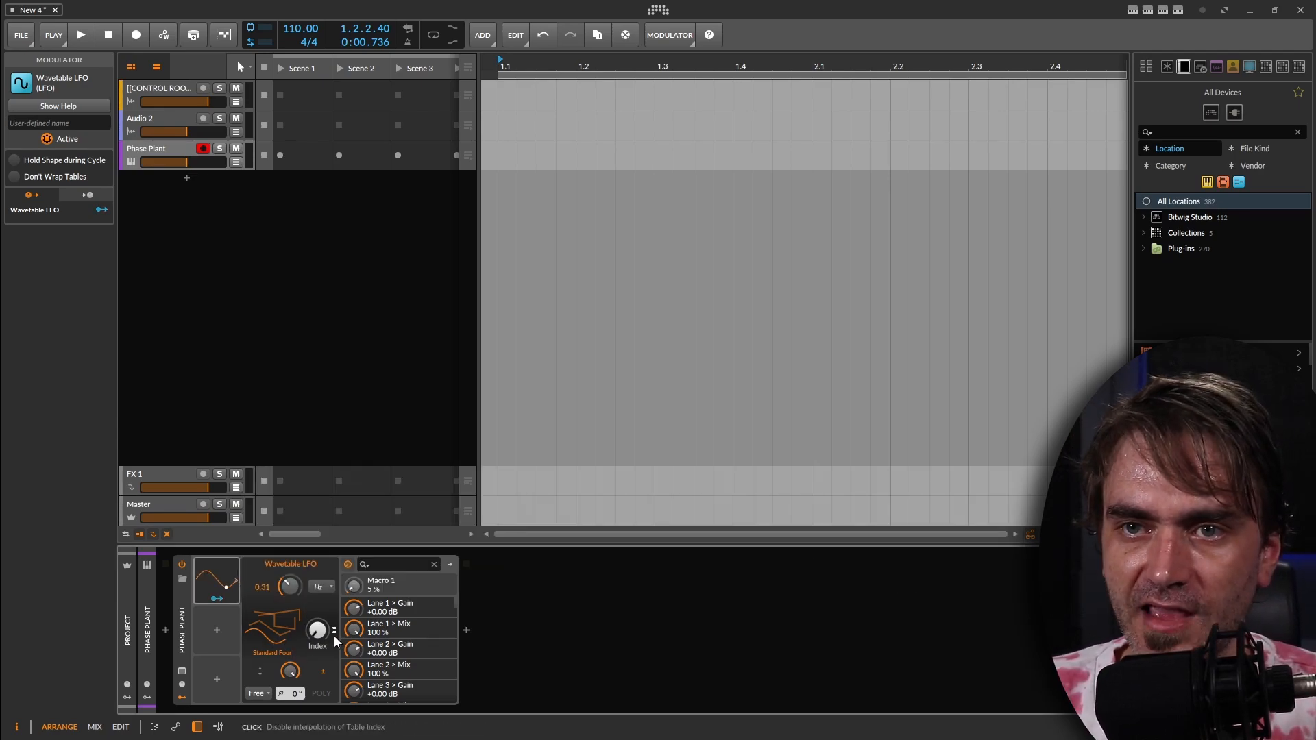
Step: Delete the Wavetable LFO modulator and remove the Phase Plant device from the instrument track
left_click(209, 580)
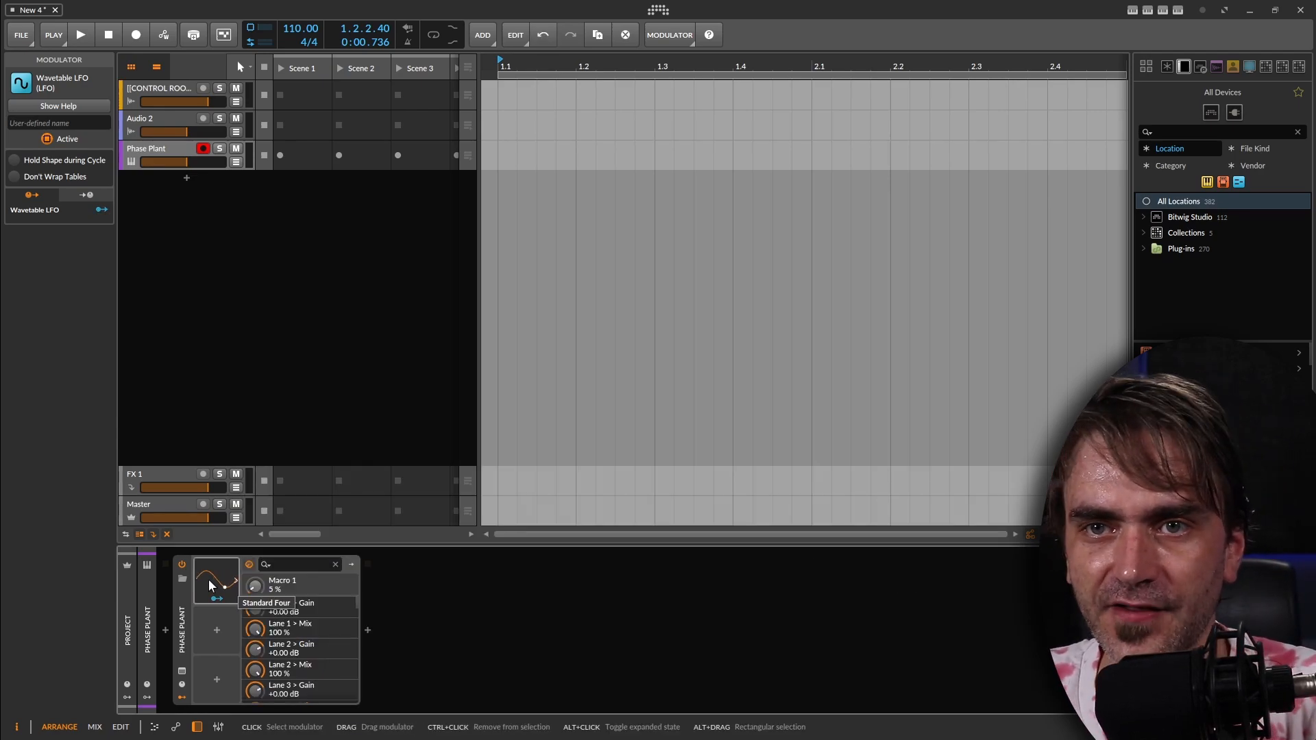
key("Delete")
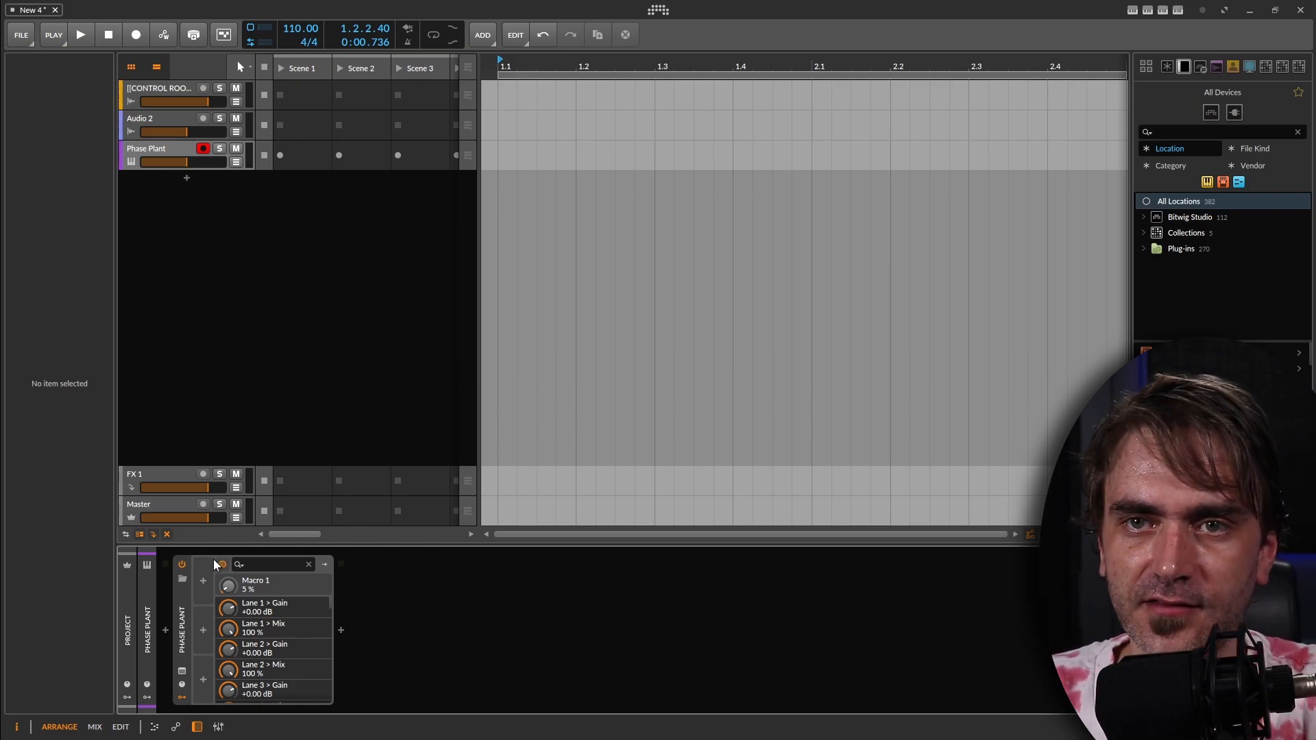
left_click(184, 146)
left_click(185, 628)
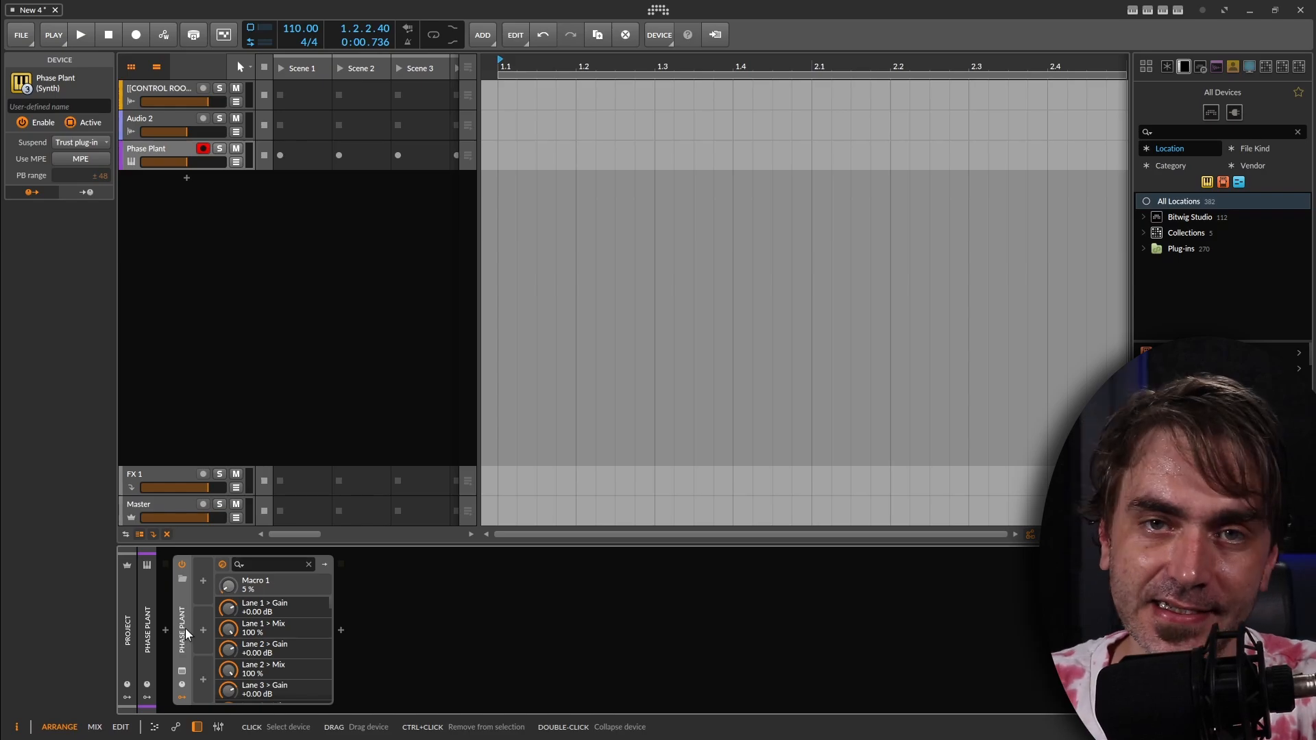
key("Delete")
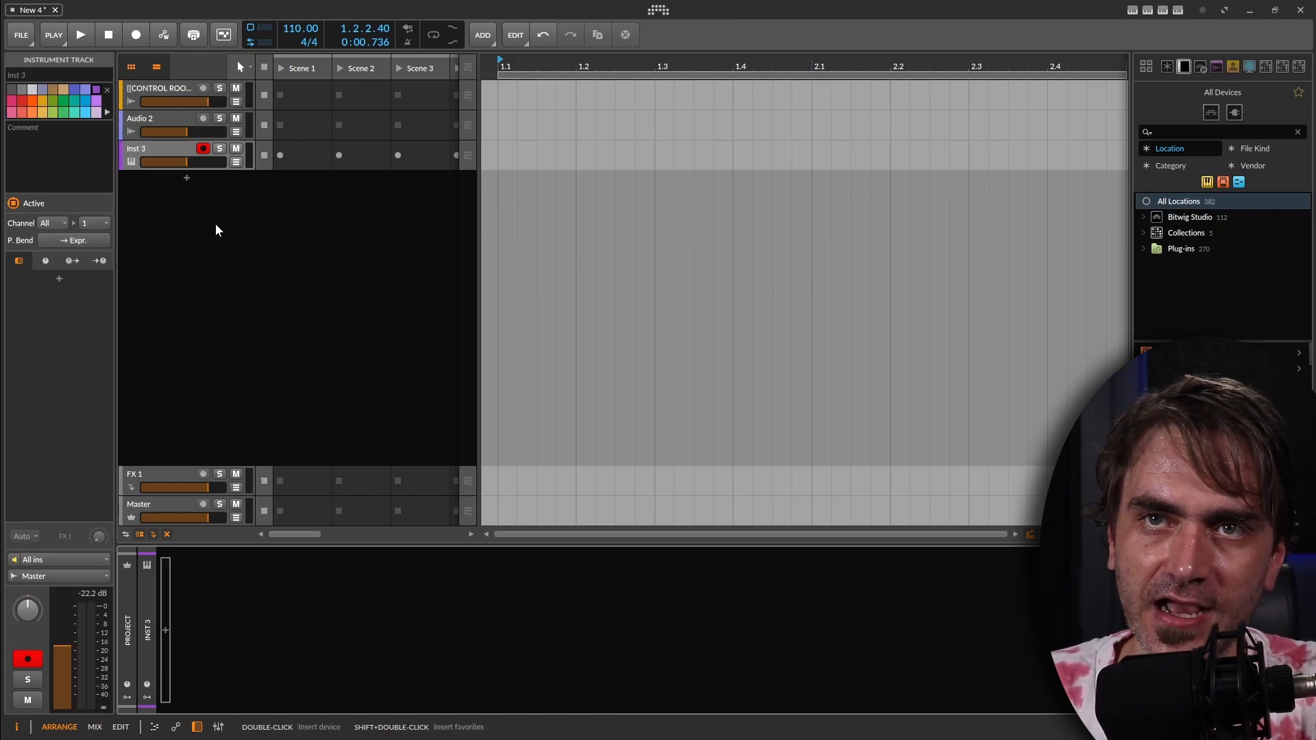
Step: Insert the Vital synth plug-in on the empty instrument track
left_click(167, 629)
type("vital")
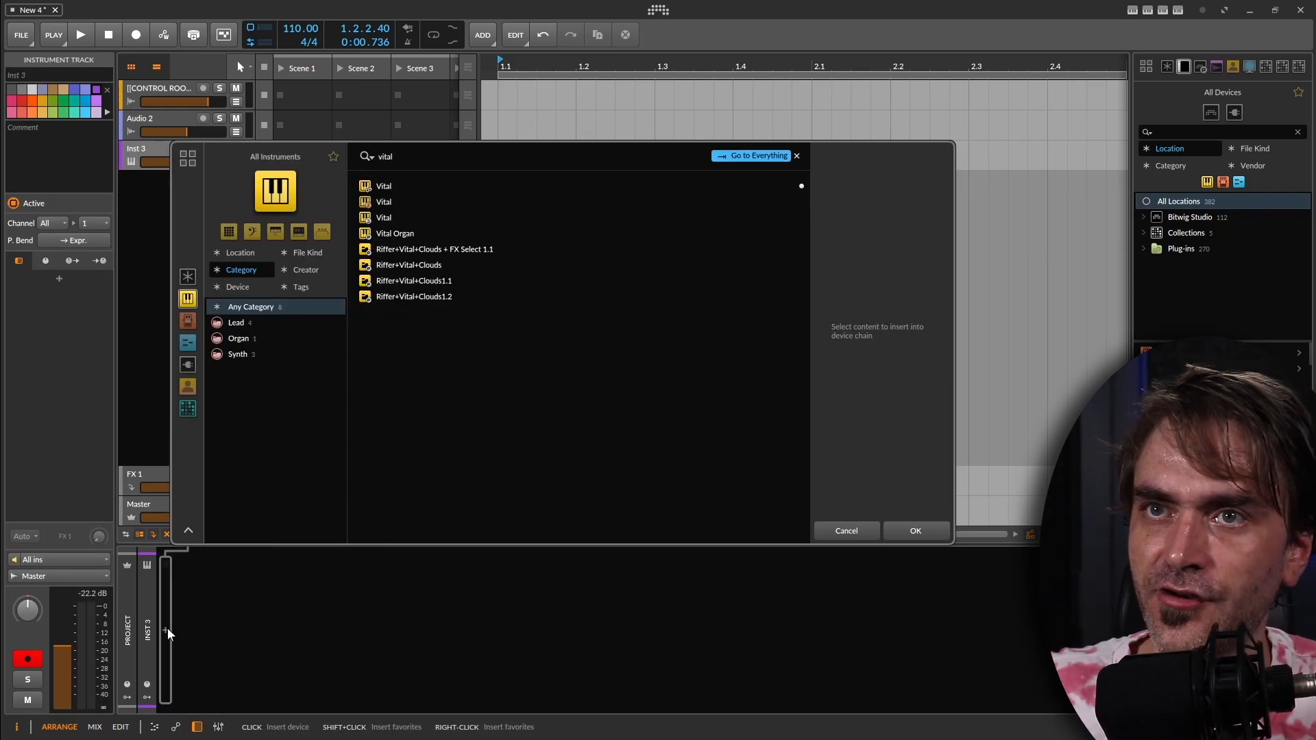
double_click(396, 220)
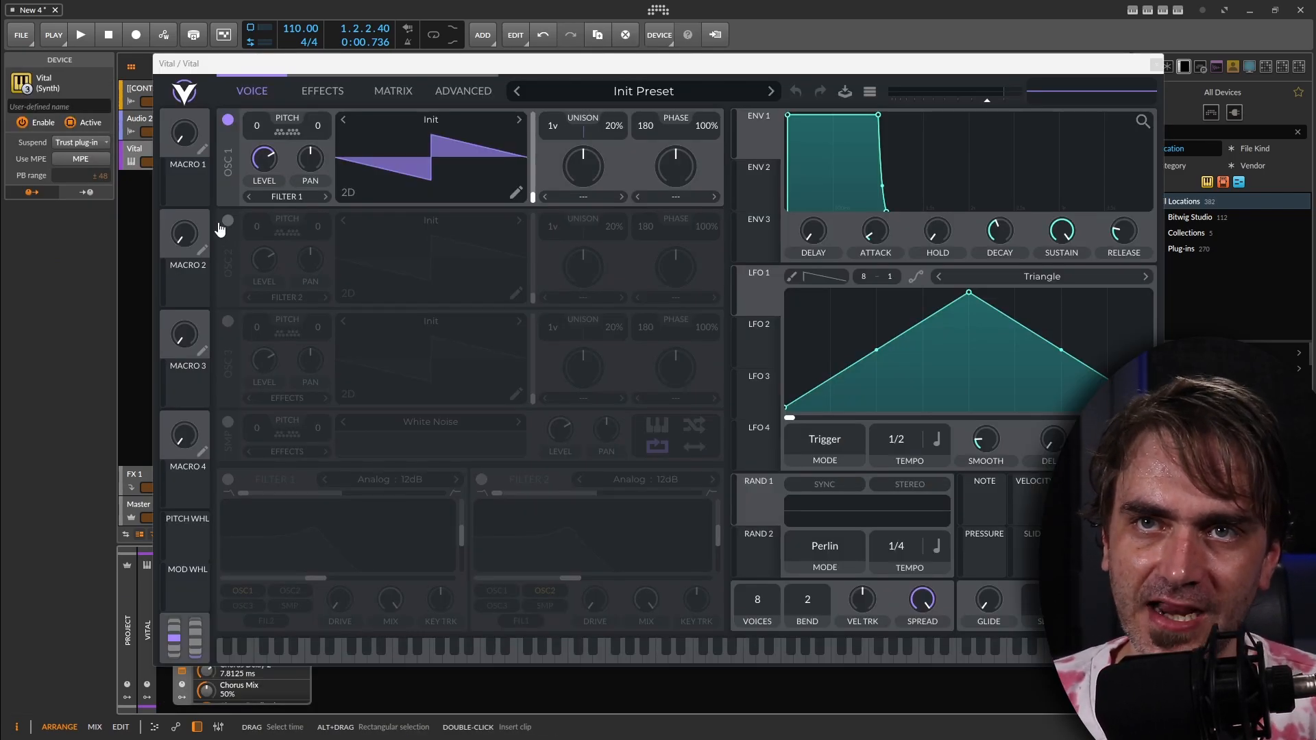
Step: Enable Vital's oscillator 2 and load the Basic Shapes wavetable into it
left_click(228, 221)
left_click(431, 220)
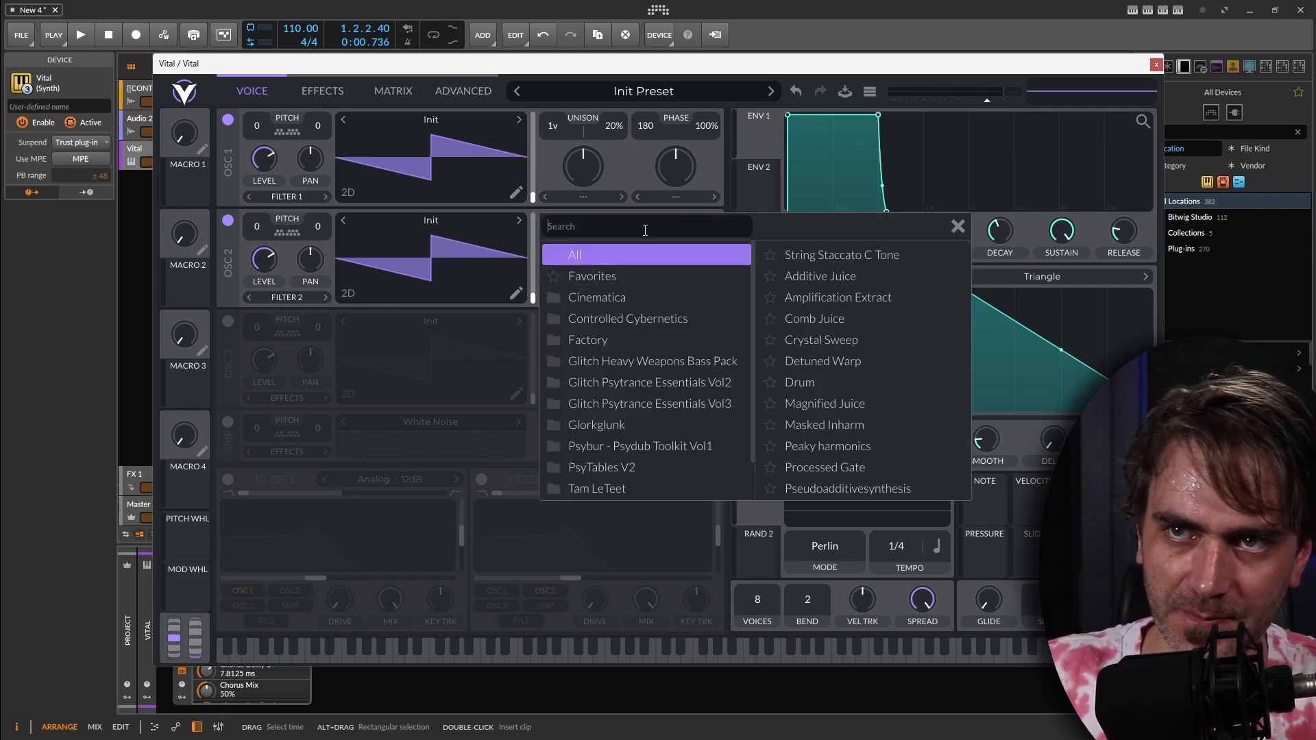
type("basu")
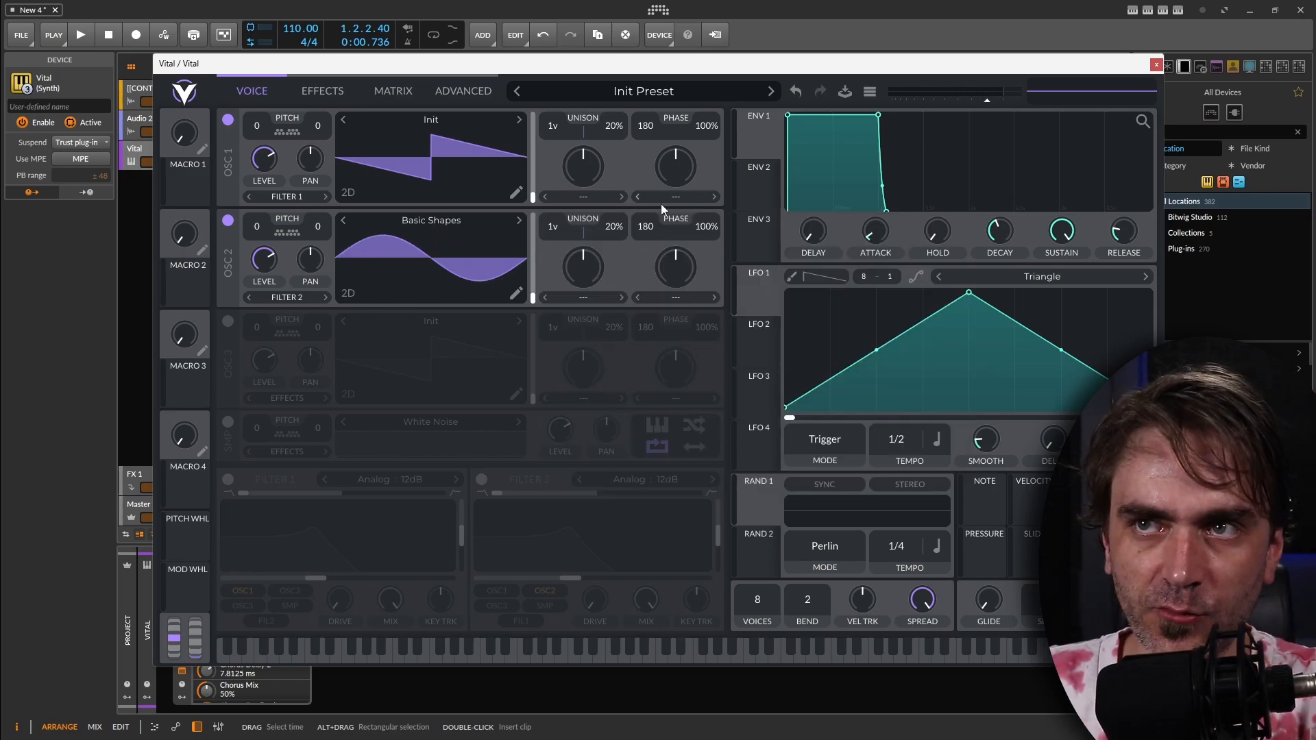
Step: Set oscillator 1's distortion to FM <- Osc 2, with oscillator 2's level at zero and its note tracking off
left_click(678, 199)
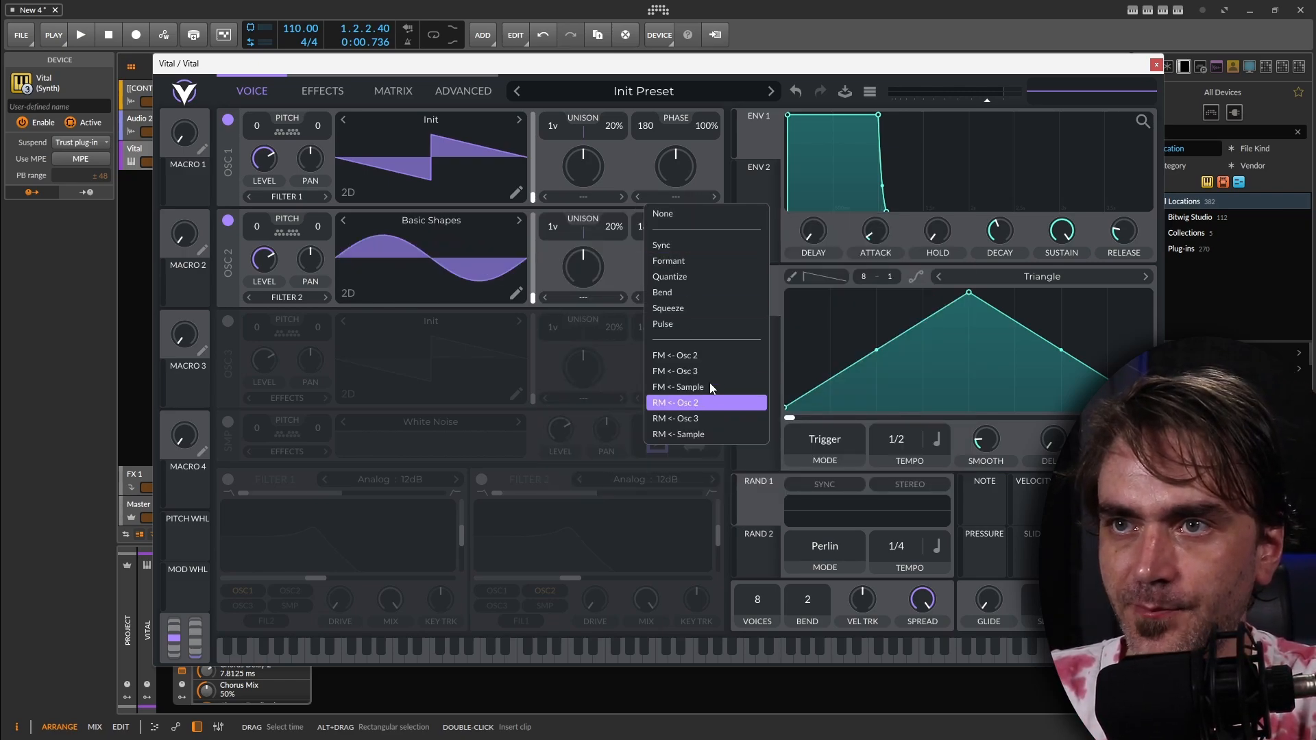
left_click(700, 356)
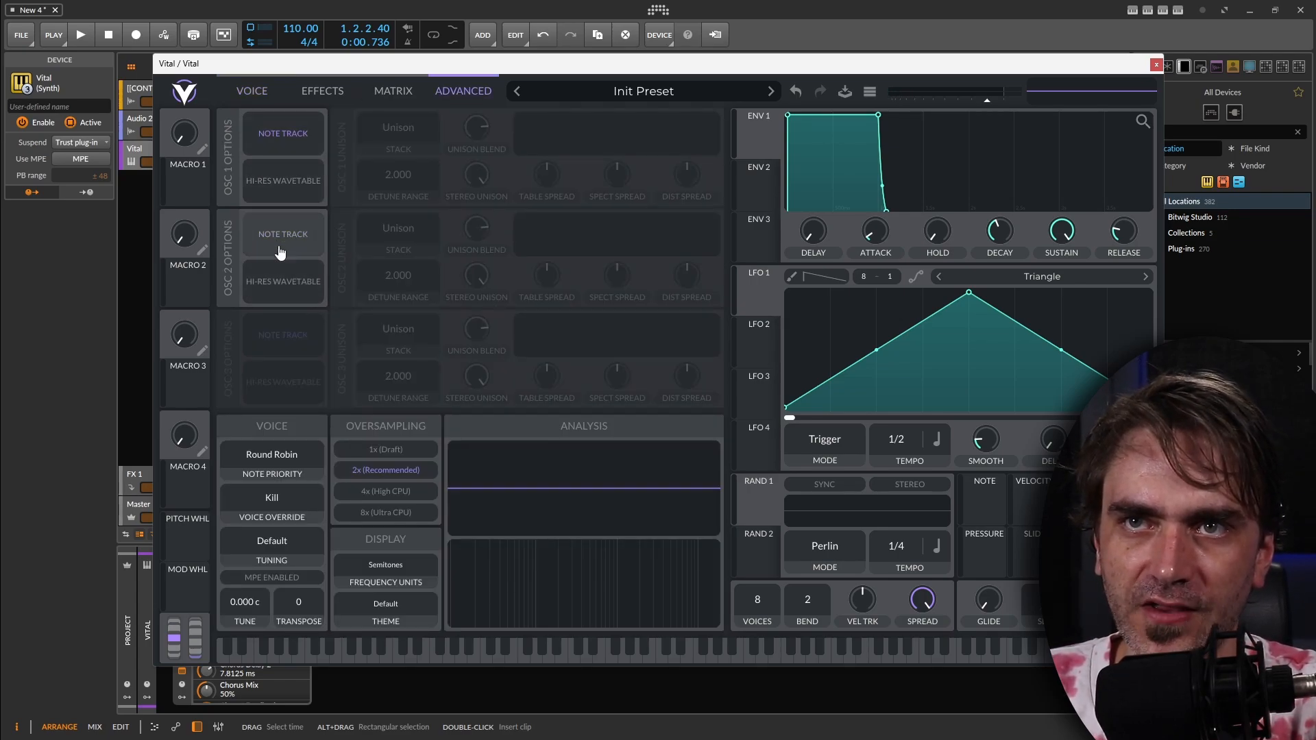
left_click(250, 92)
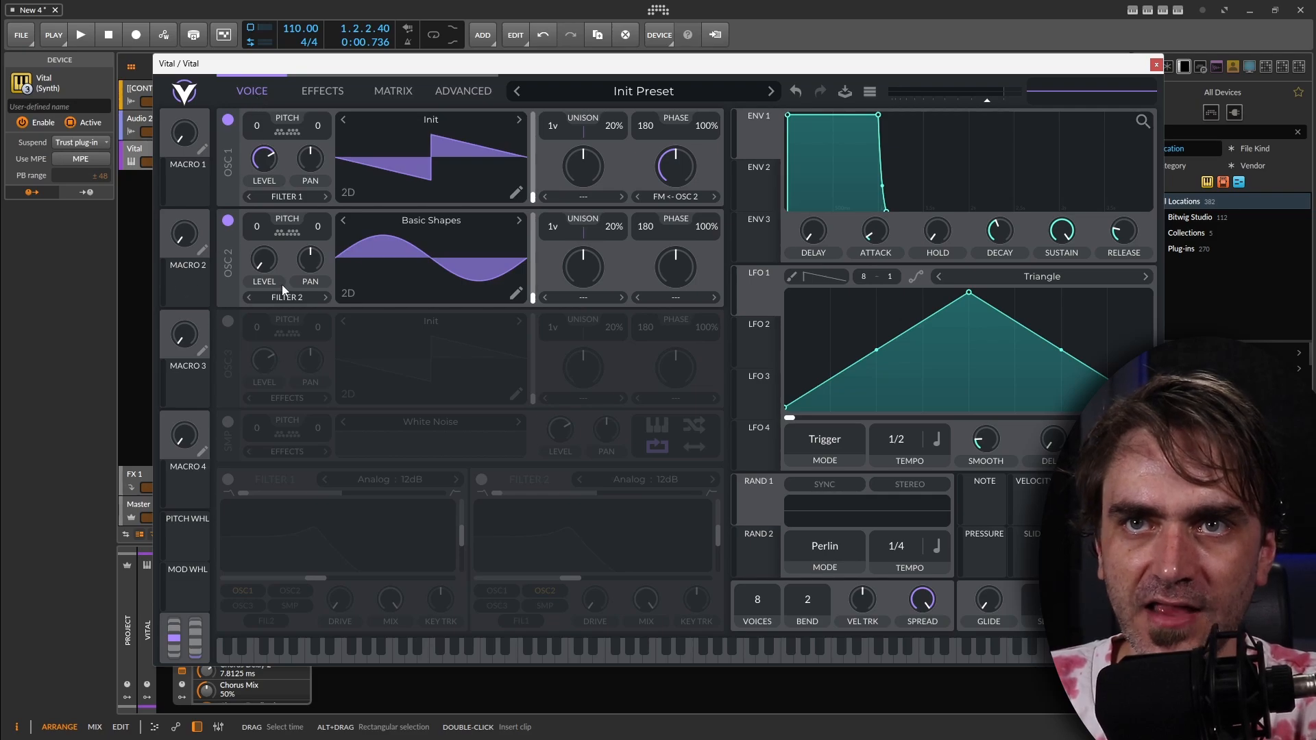
Step: Transpose oscillator 2 to -48 semitones and raise oscillator 1's FM amount to maximum
left_click_drag(257, 230, 257, 416)
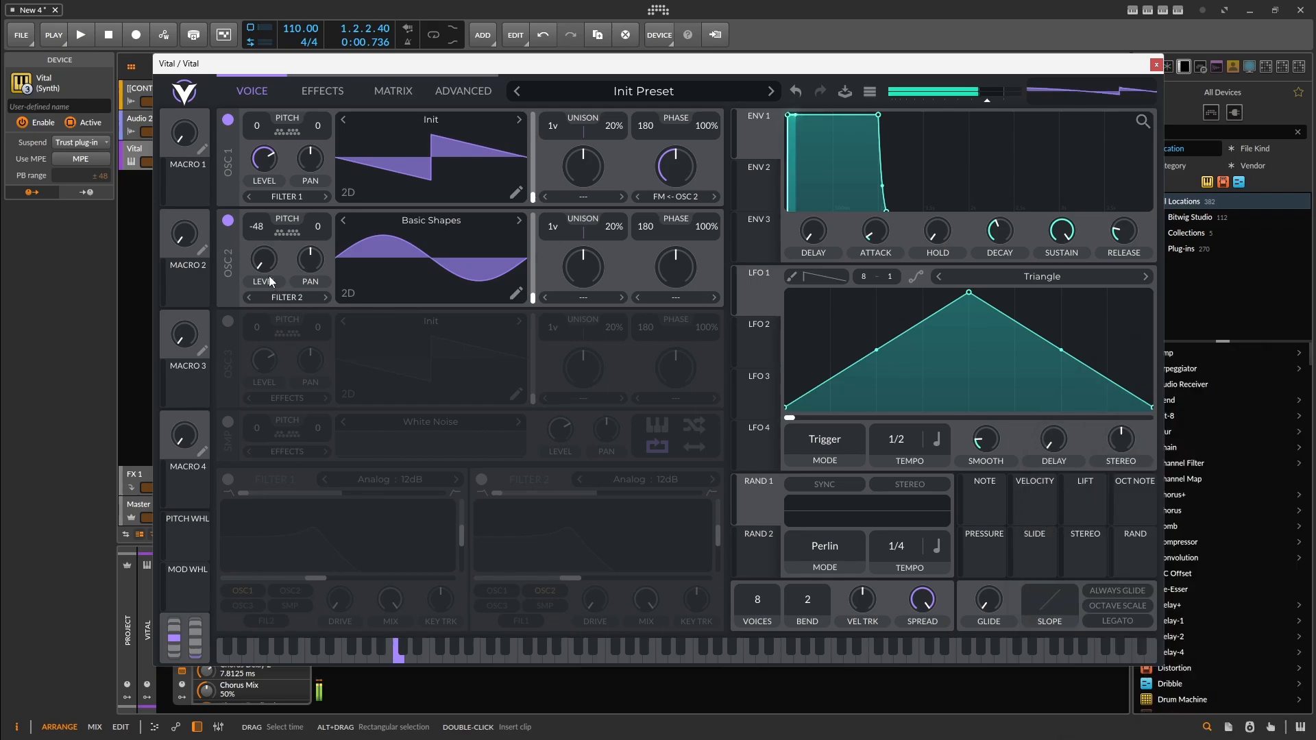
mouse_move(257, 229)
left_mouse_down()
mouse_move(279, 152)
mouse_move(275, 237)
left_mouse_up()
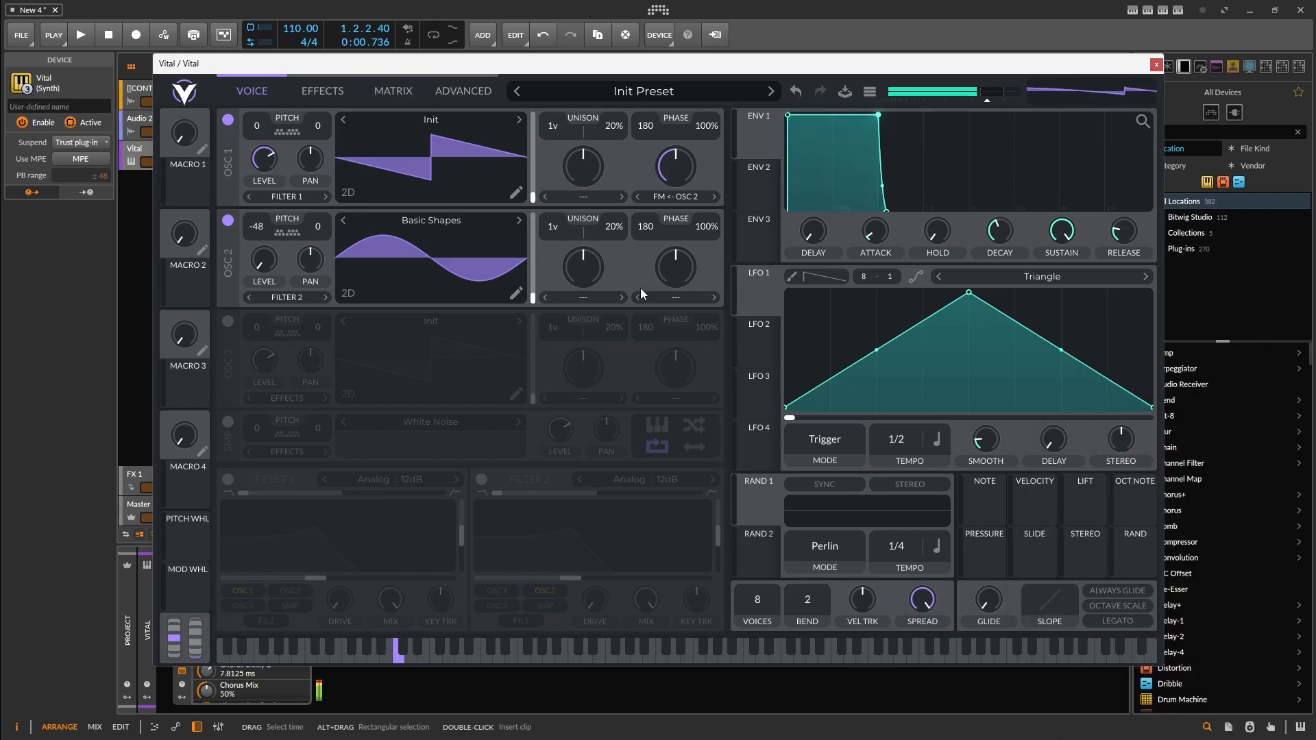
left_click_drag(675, 166, 675, 123)
left_click_drag(254, 221, 253, 231)
Step: Scan oscillator 2's Basic Shapes table to saw and back to sine, with both oscillators' phase randomization at 0% and oscillator 1's FM amount at maximum
left_click_drag(529, 297, 538, 255)
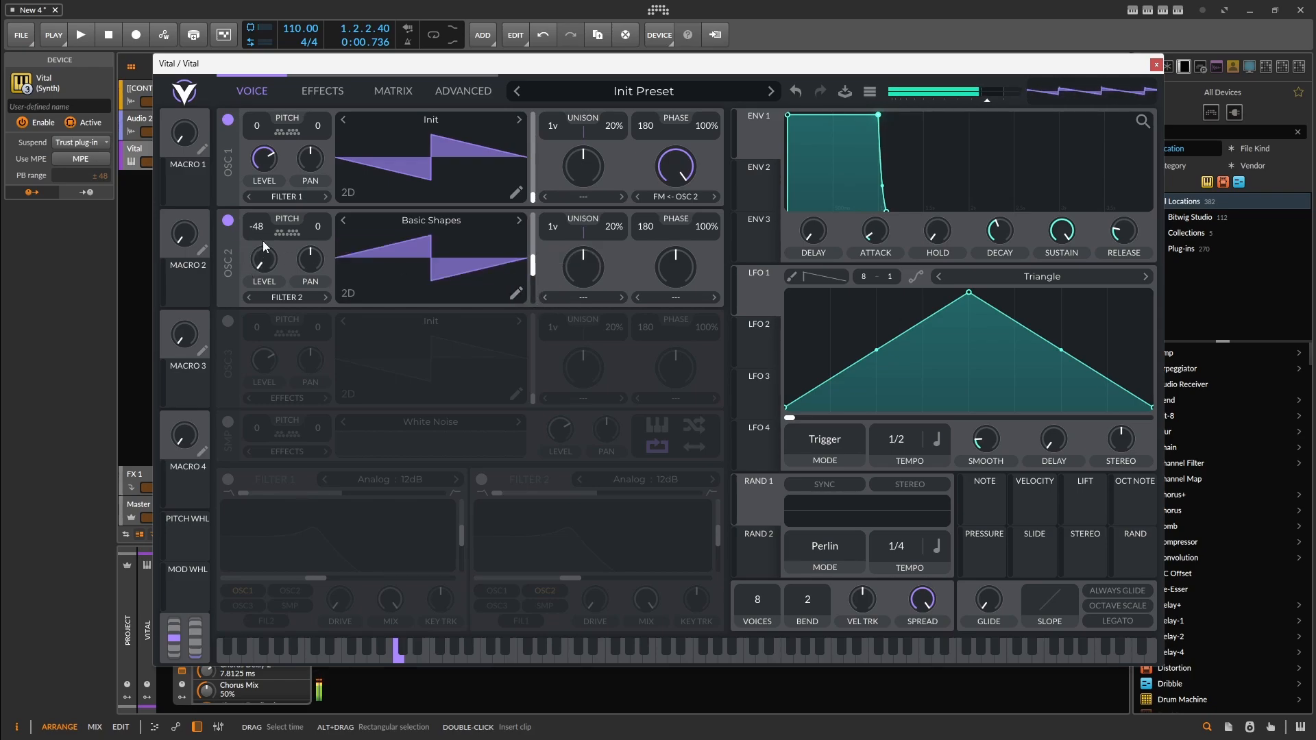
mouse_move(258, 230)
left_mouse_down()
mouse_move(273, 194)
mouse_move(273, 229)
left_mouse_up()
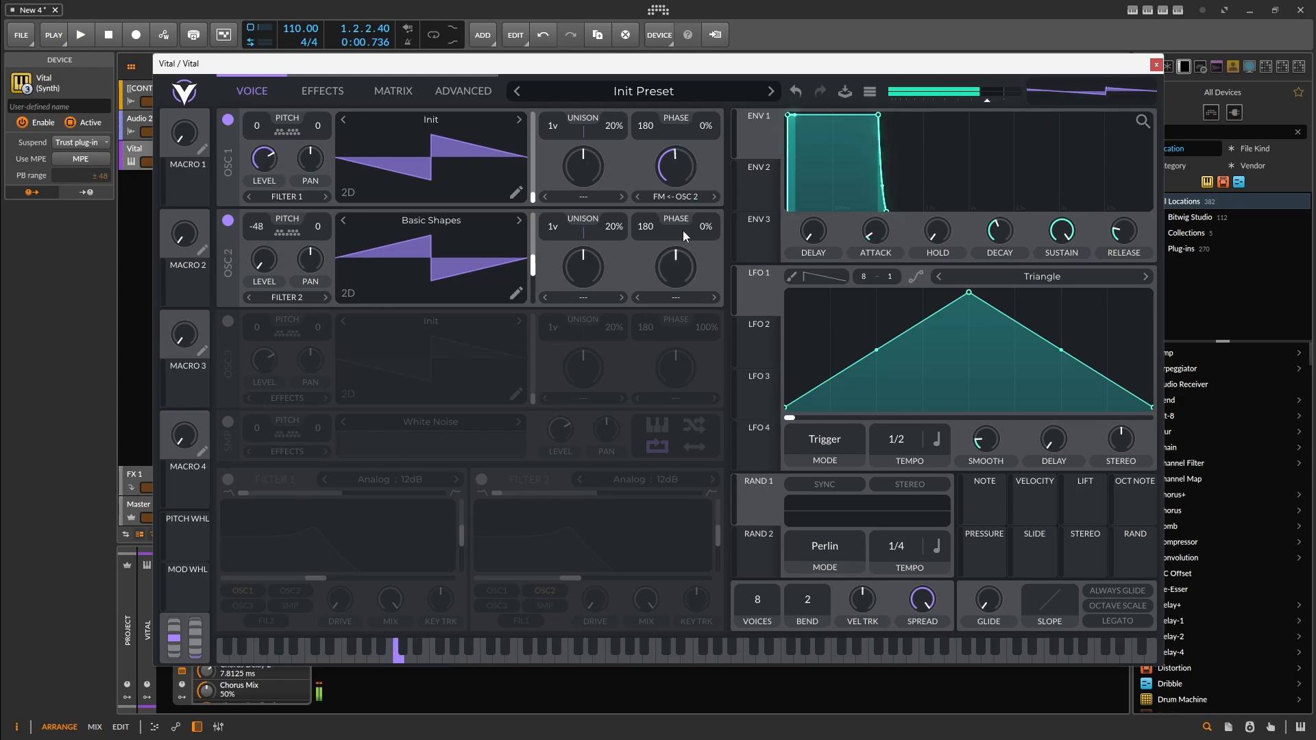
left_click_drag(676, 165, 680, 113)
left_click_drag(537, 259, 529, 310)
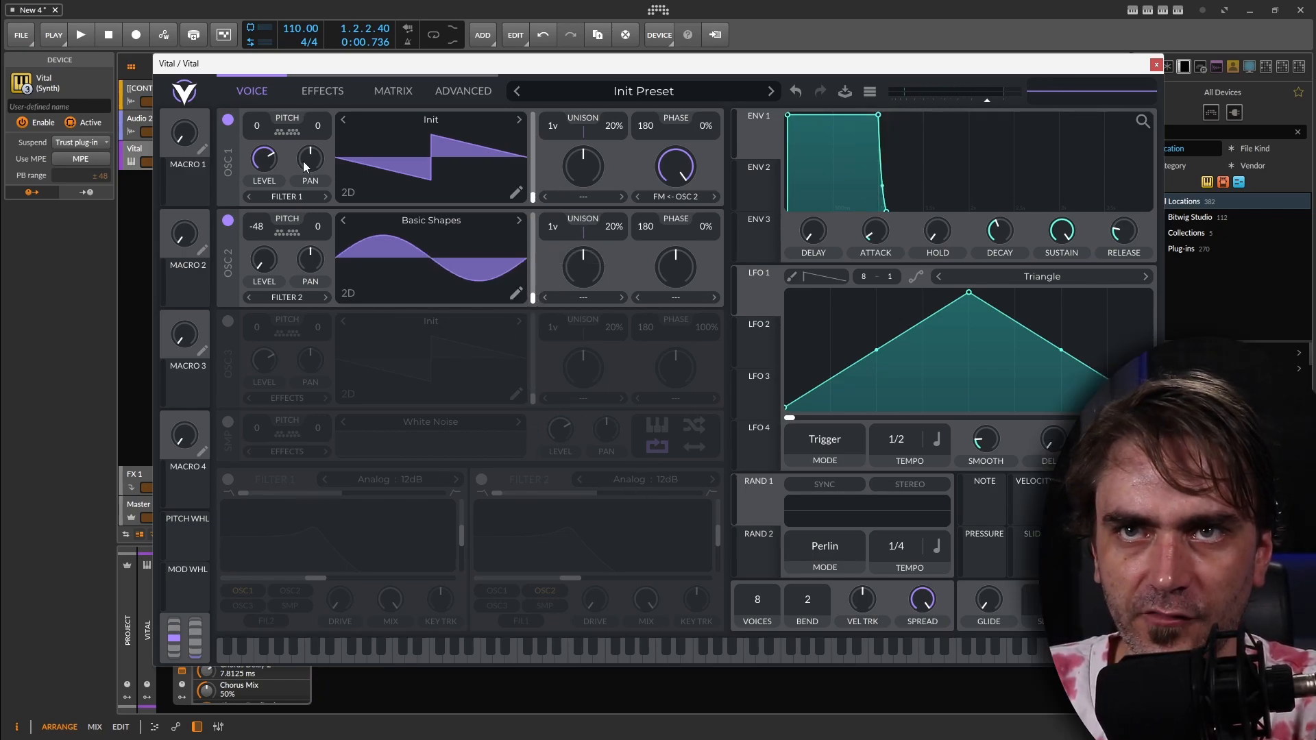
Step: Set the global voice transpose to -47, oscillator 1's transpose to 48 and oscillator 2's transpose to -25
left_click(439, 92)
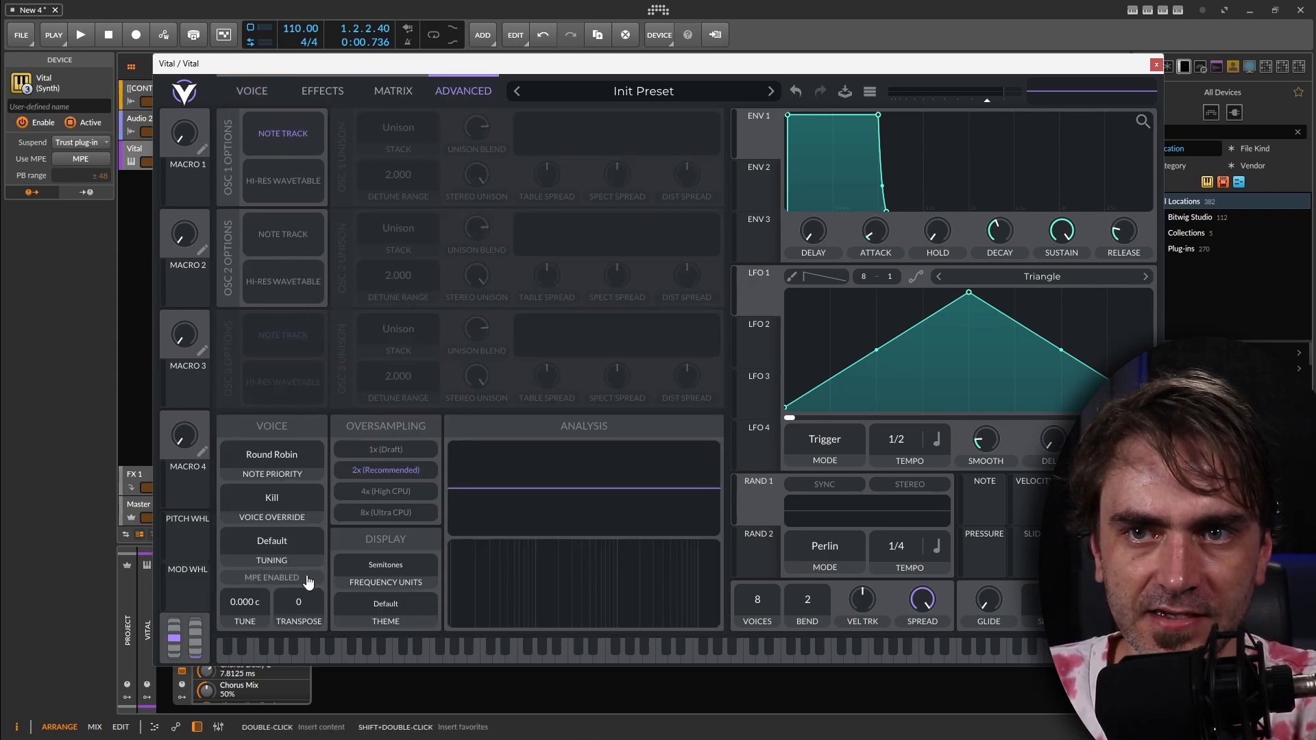
scroll(299, 607, "down", 10)
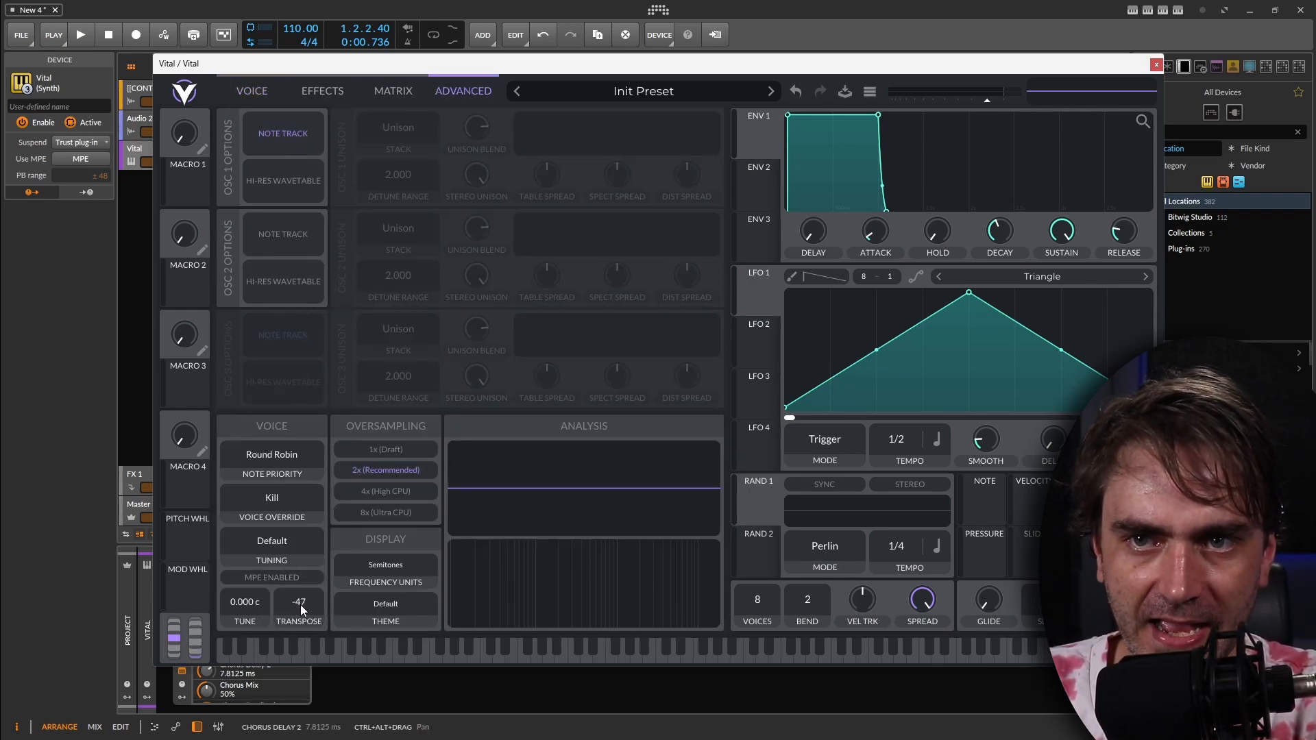
left_click(254, 92)
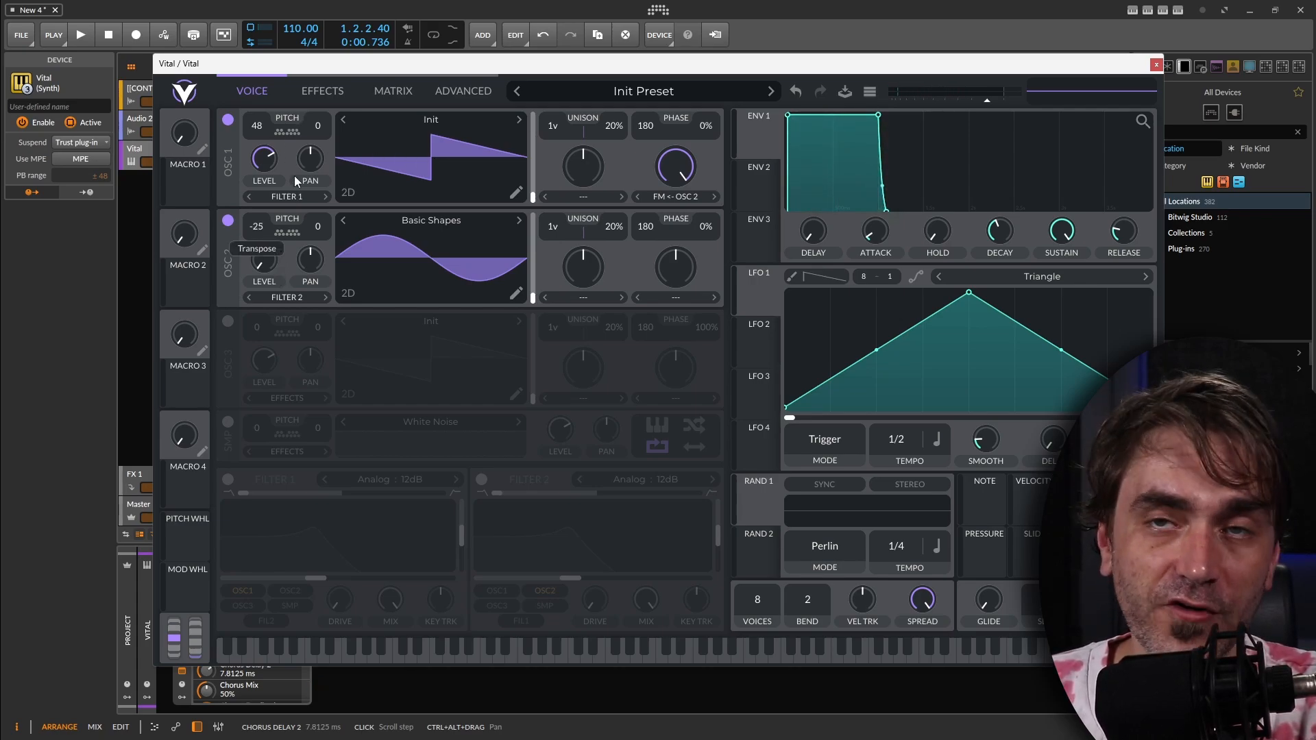
Step: Transpose oscillator 2 down to -48 semitones, shift its Basic Shapes table to the triangle shape, and vary the transpose before restoring -48
scroll(268, 253, "down", 4)
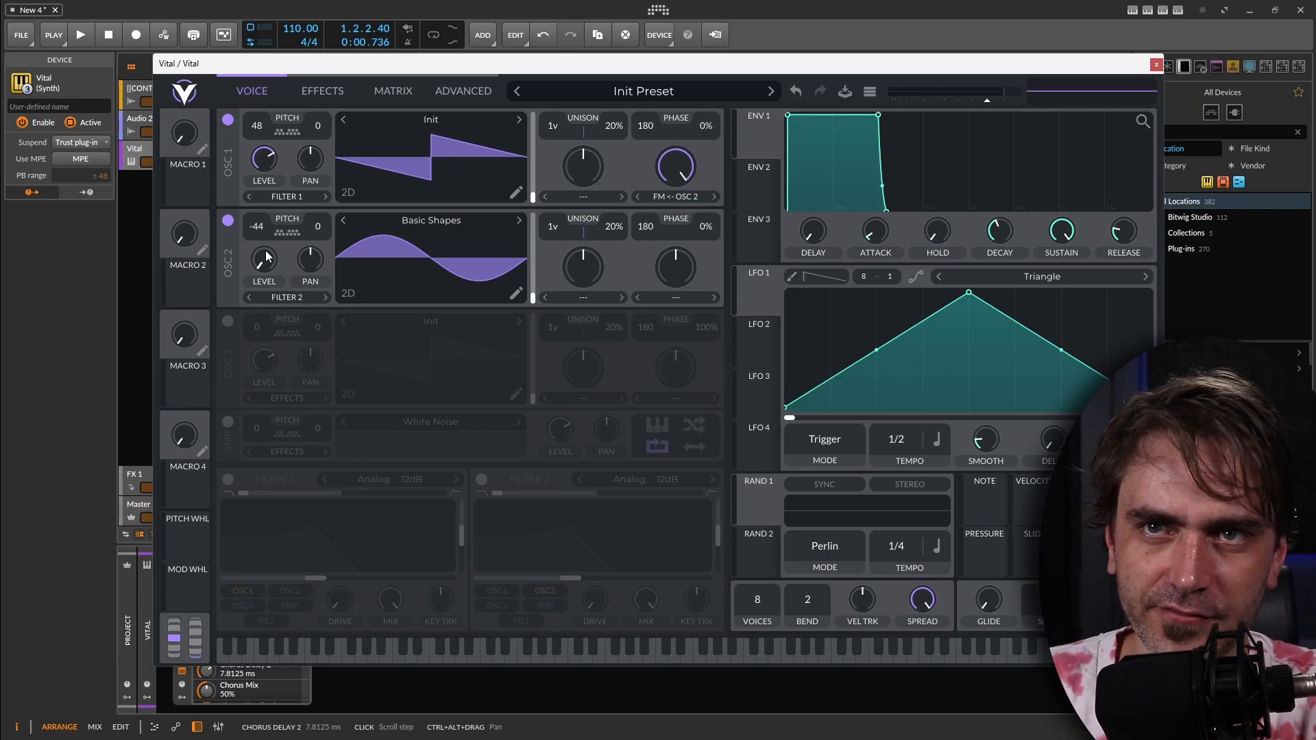
scroll(268, 257, "up", 2)
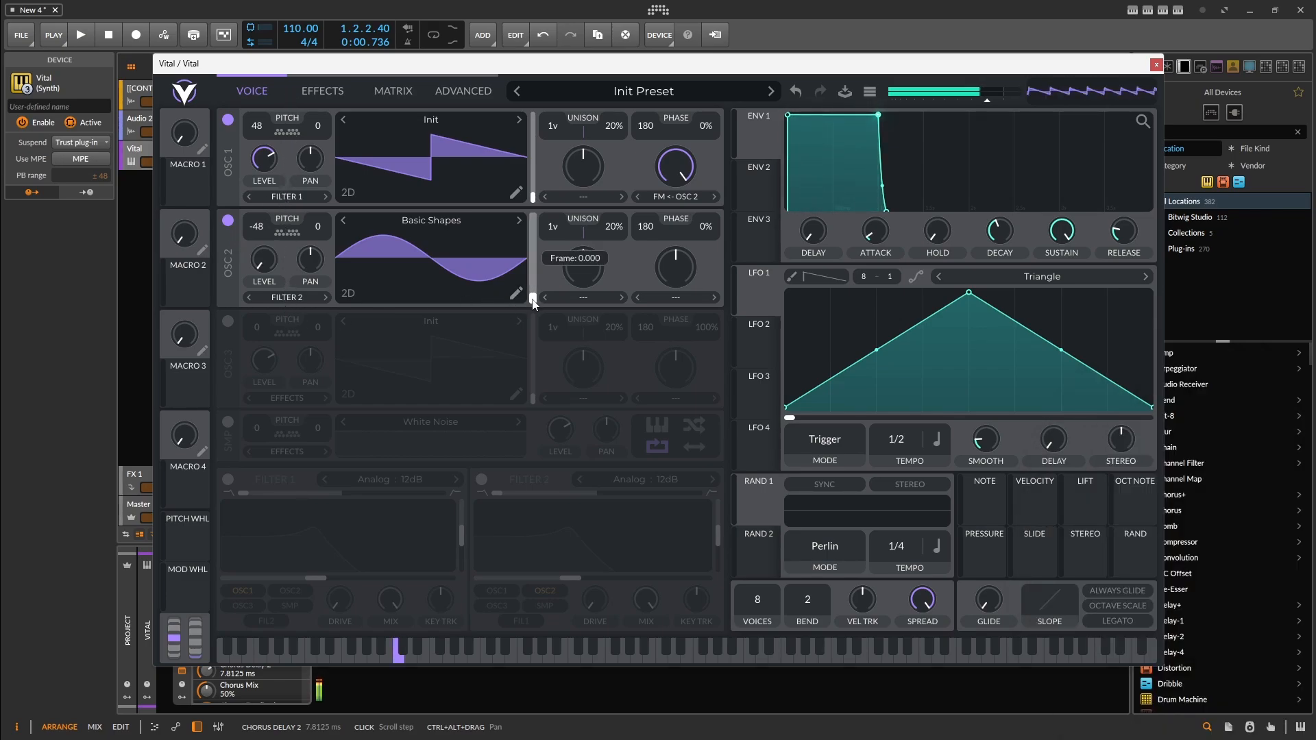
left_click_drag(532, 299, 532, 268)
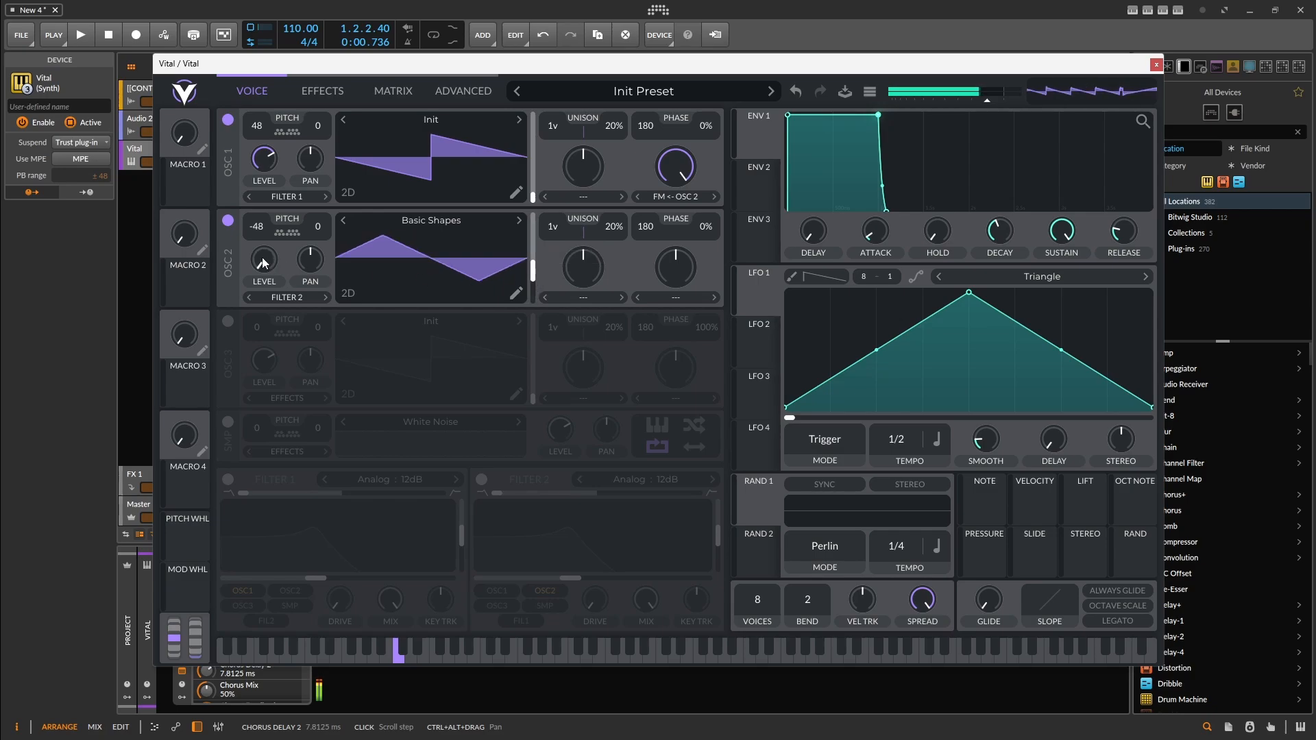
left_click_drag(261, 236, 261, 224)
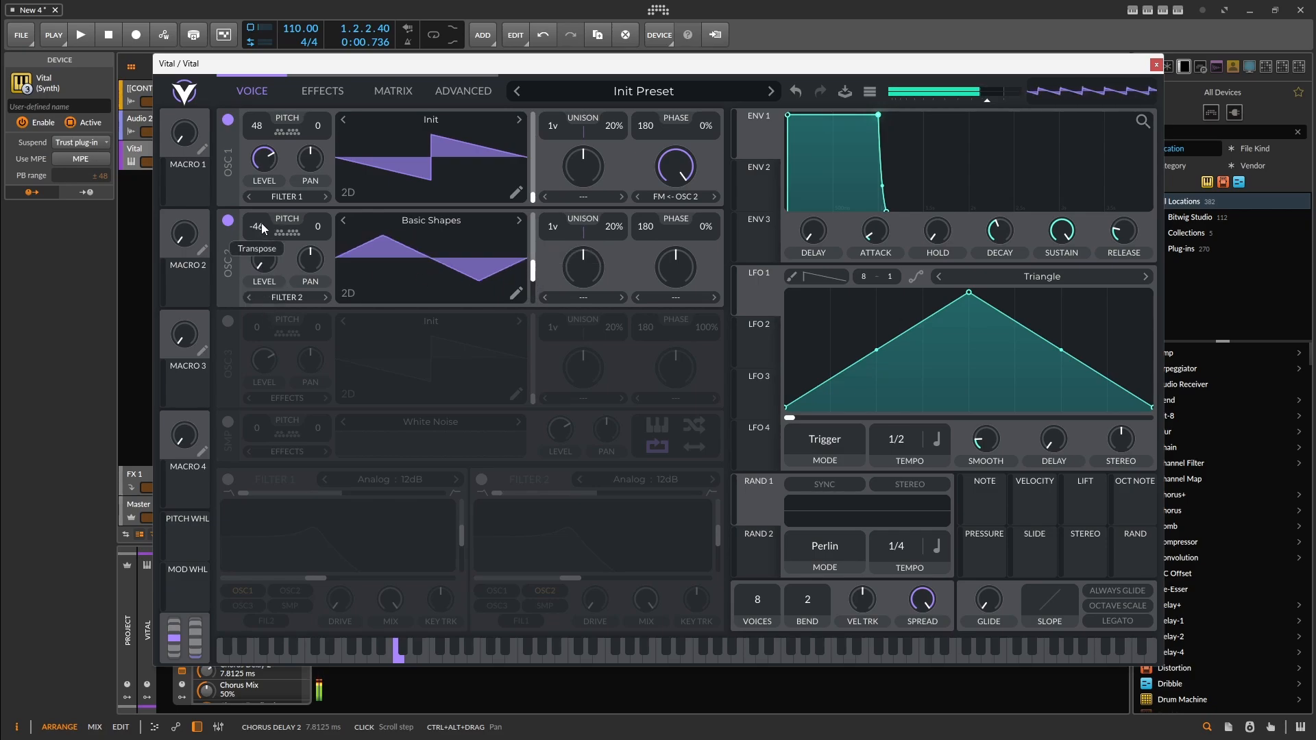
left_click_drag(267, 235, 281, 327)
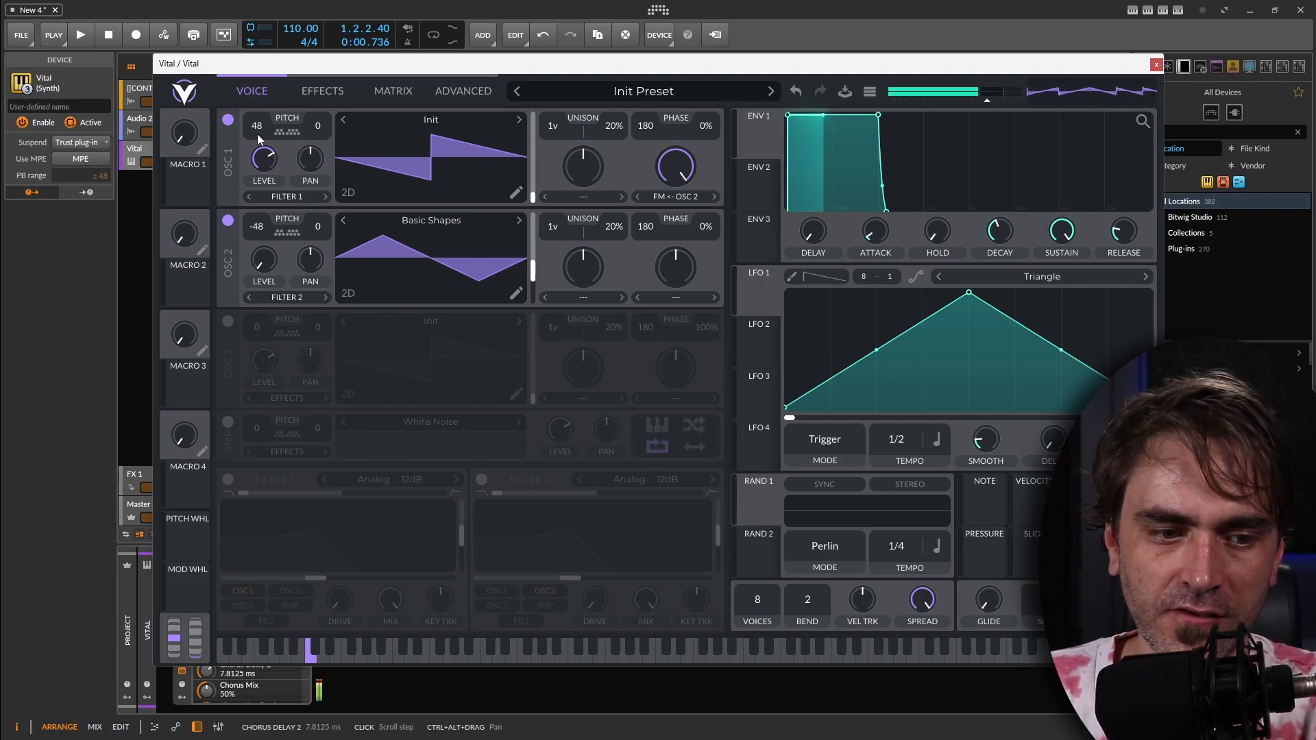
Step: Scan oscillator 2's Basic Shapes table back to the sine at frame 0, sweeping its transpose and returning it to -48 semitones
left_click_drag(533, 271, 536, 280)
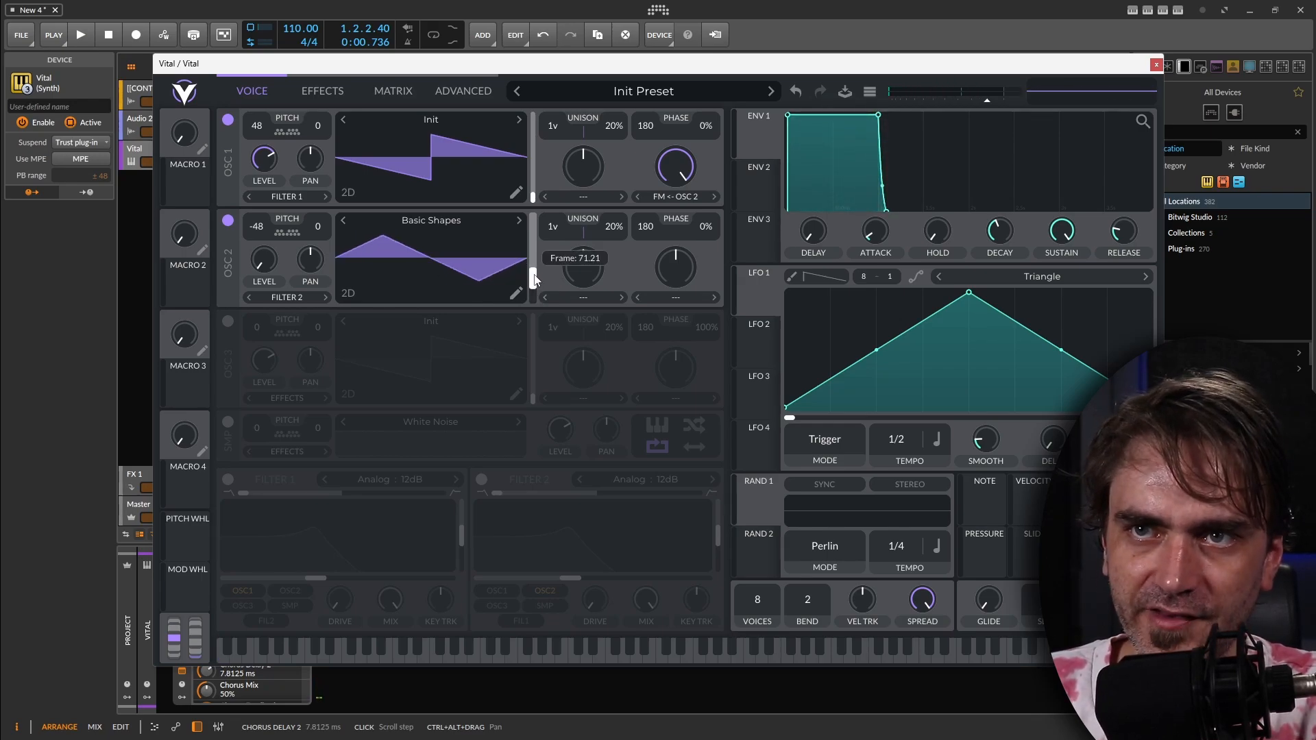
left_click_drag(257, 228, 299, 262)
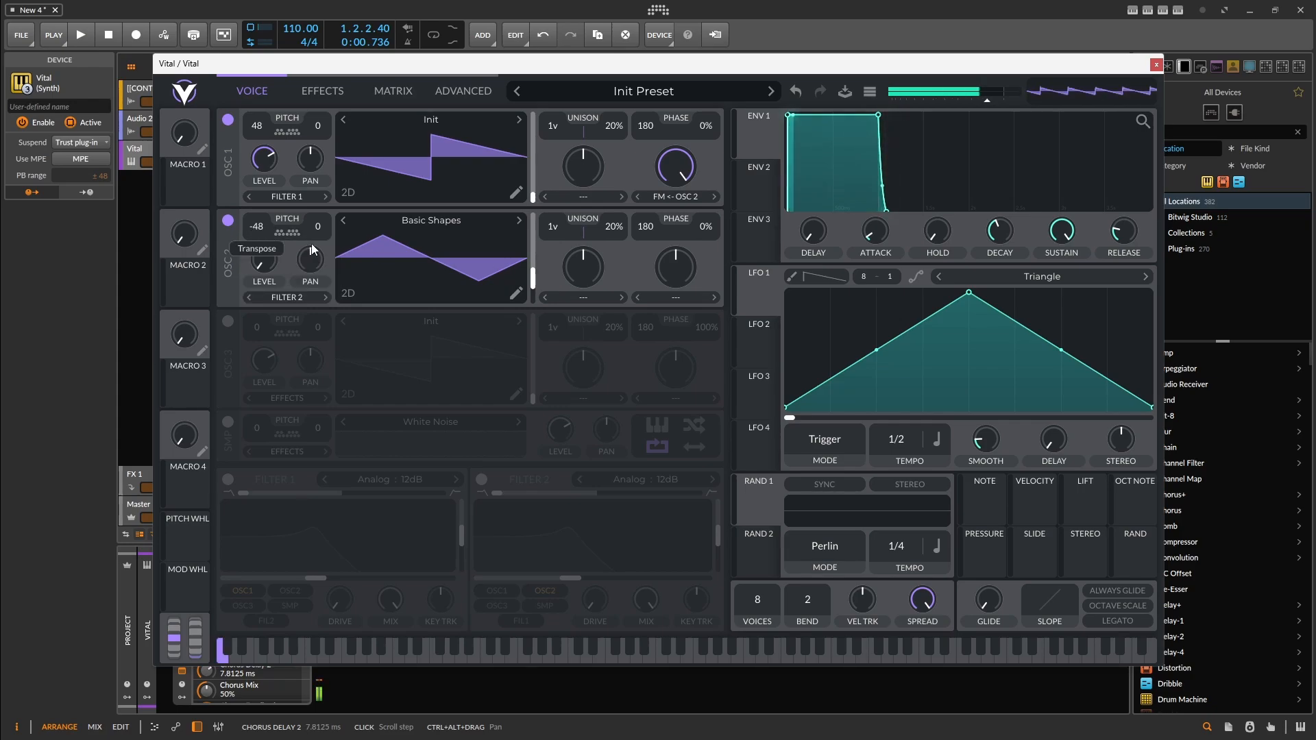
mouse_move(532, 279)
left_mouse_down()
mouse_move(532, 291)
mouse_move(538, 232)
mouse_move(532, 301)
left_mouse_up()
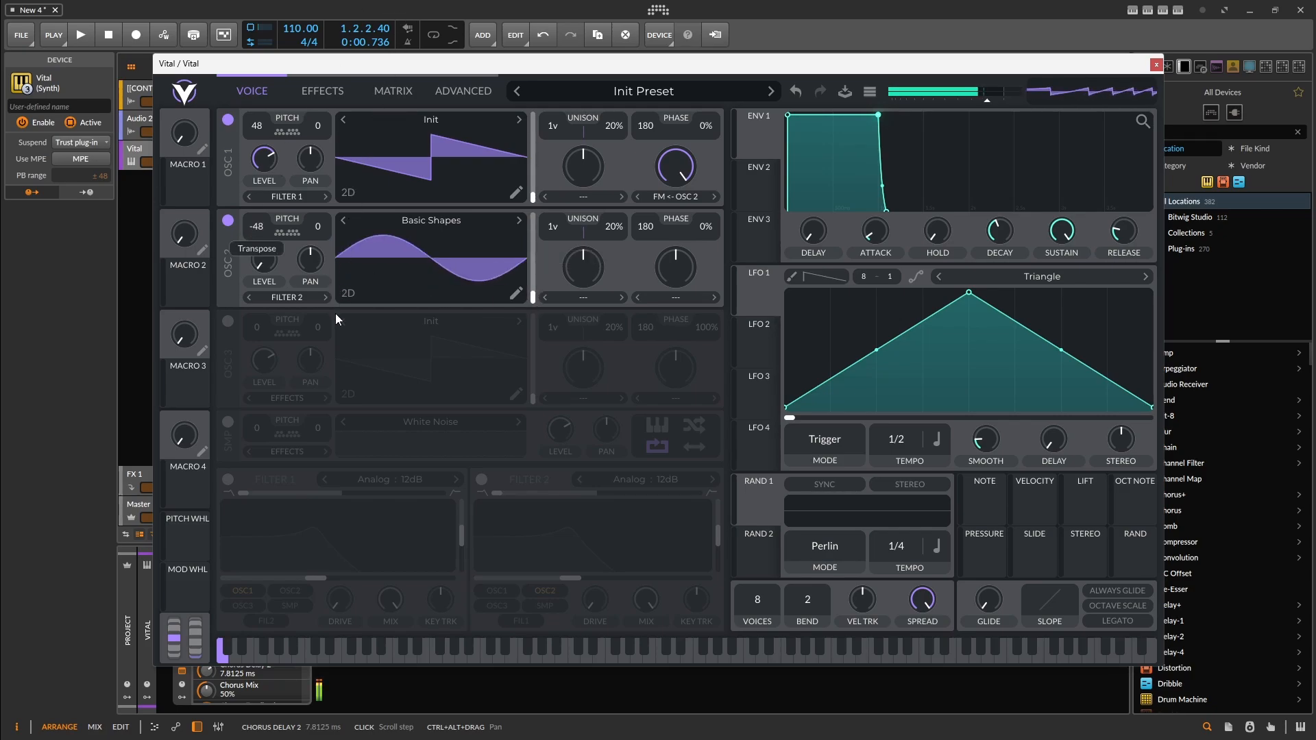
mouse_move(534, 297)
left_mouse_down()
mouse_move(538, 252)
mouse_move(535, 302)
left_mouse_up()
left_click_drag(256, 228, 257, 334)
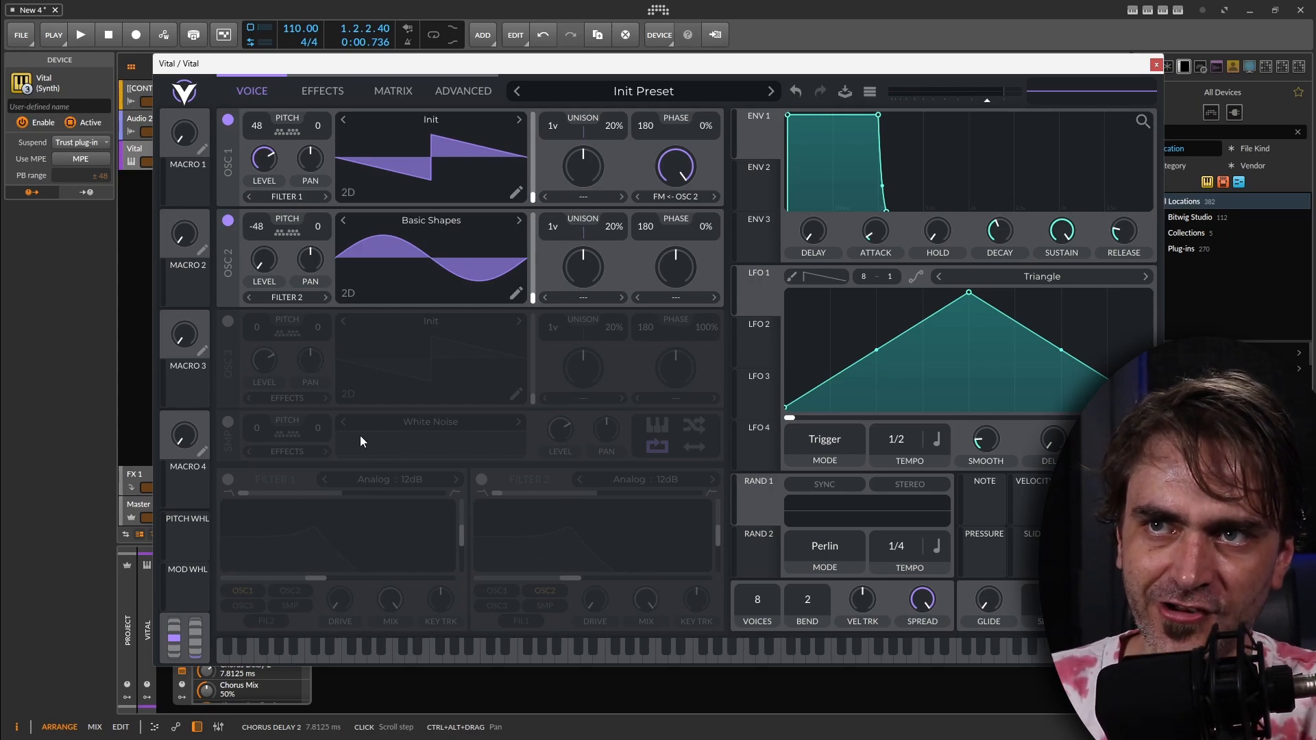
Step: Lower oscillator 1's FM amount to zero and set its distortion type to None
left_click(676, 197)
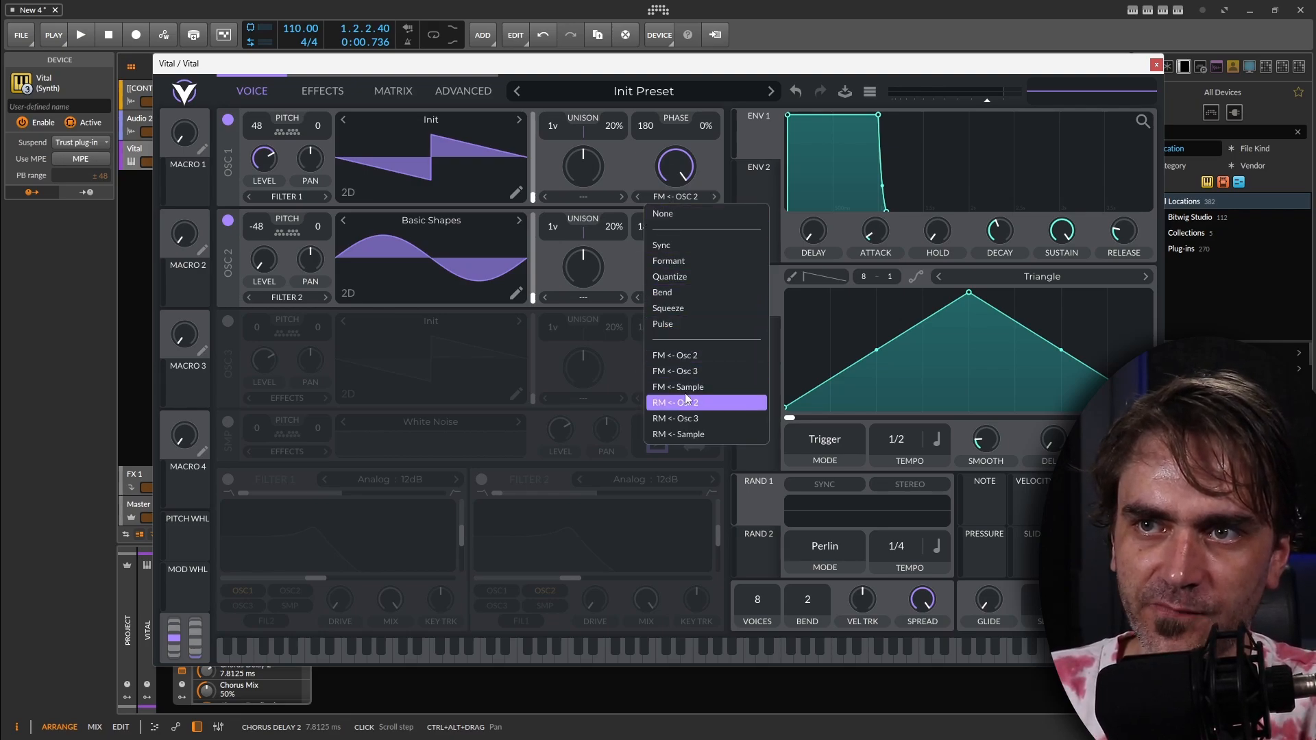
left_click(632, 150)
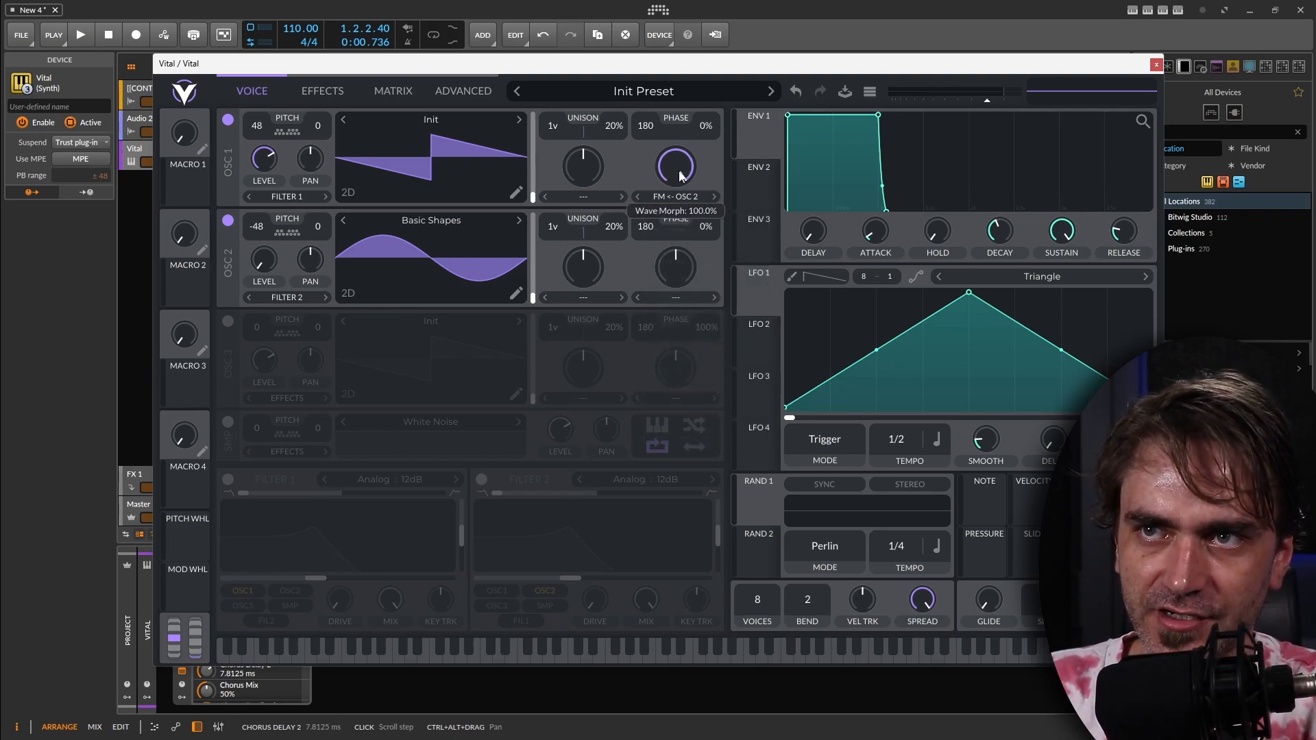
left_click_drag(679, 170, 687, 230)
left_click(679, 197)
left_click(684, 207)
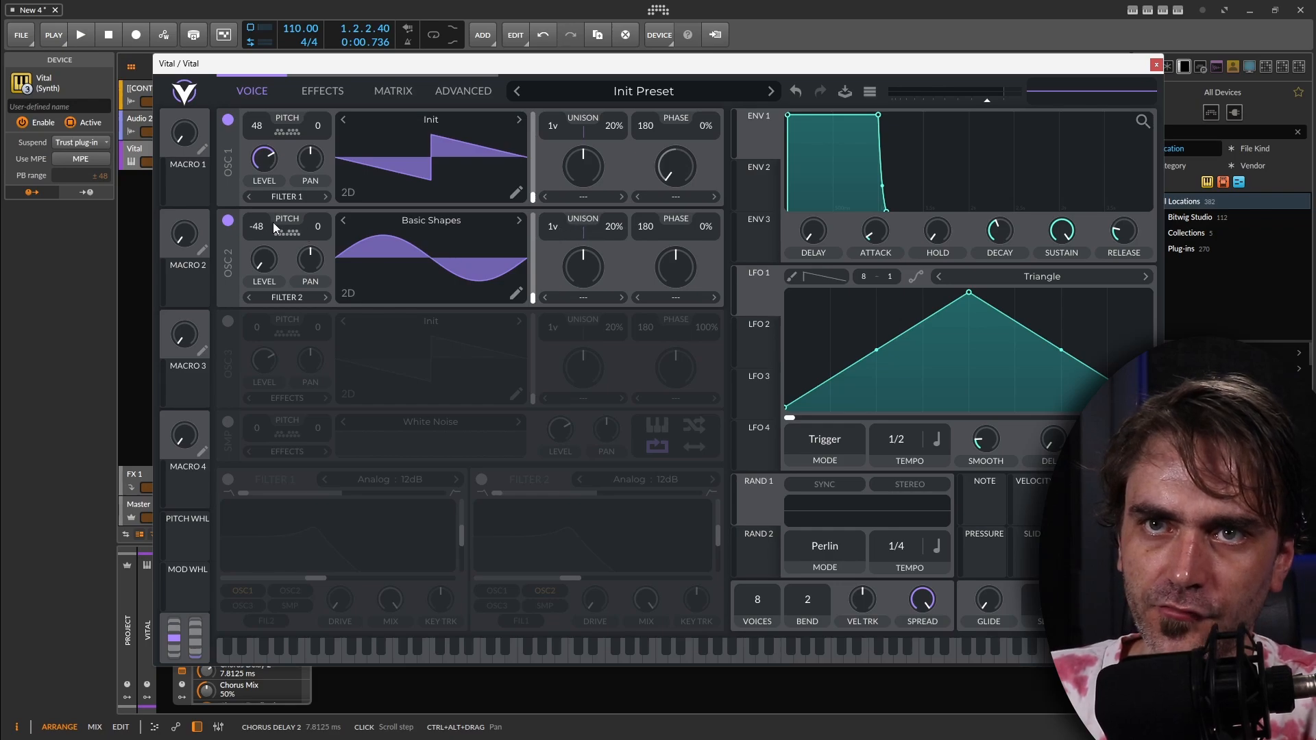
Step: Switch off oscillator 2 and enable Filter 1 for oscillator 1
left_click(228, 220)
left_click(227, 480)
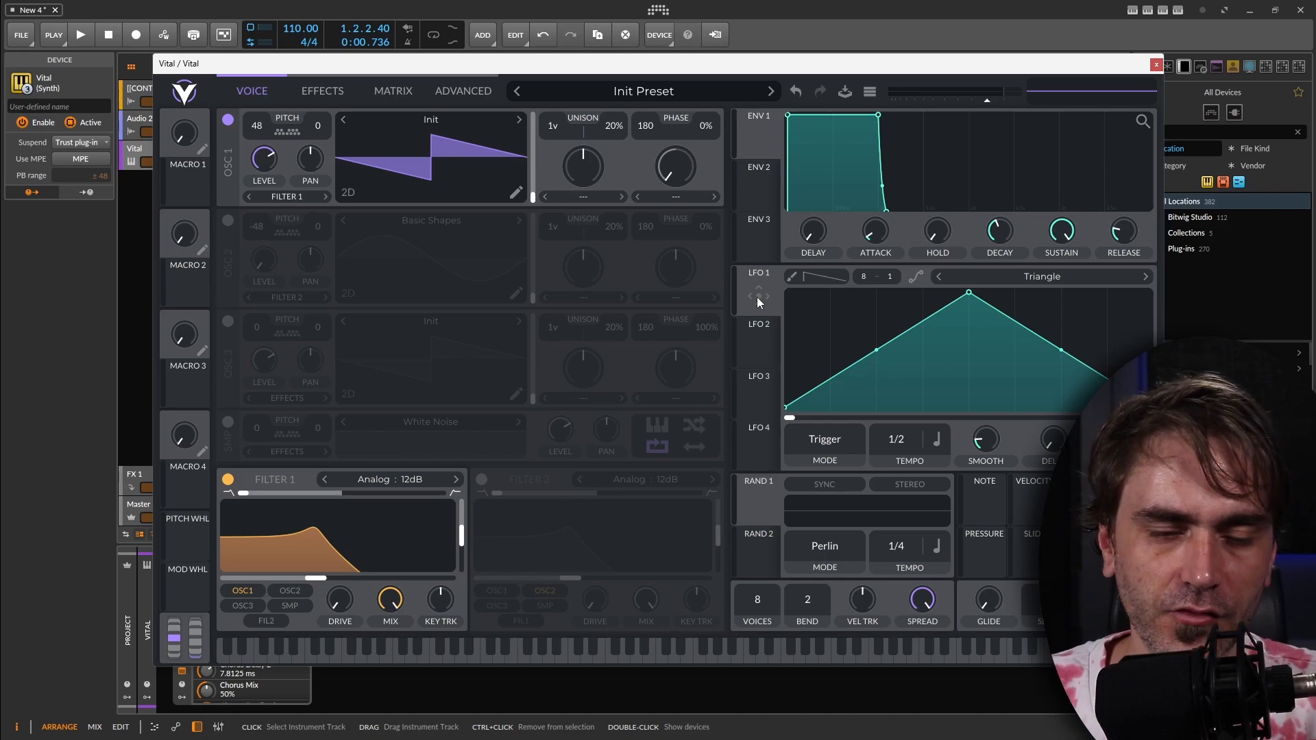
Step: Rename Macro 1 to Modulator and assign LFO 1, LFO 2, LFO 3 and LFO 4 to modulate it
double_click(193, 167)
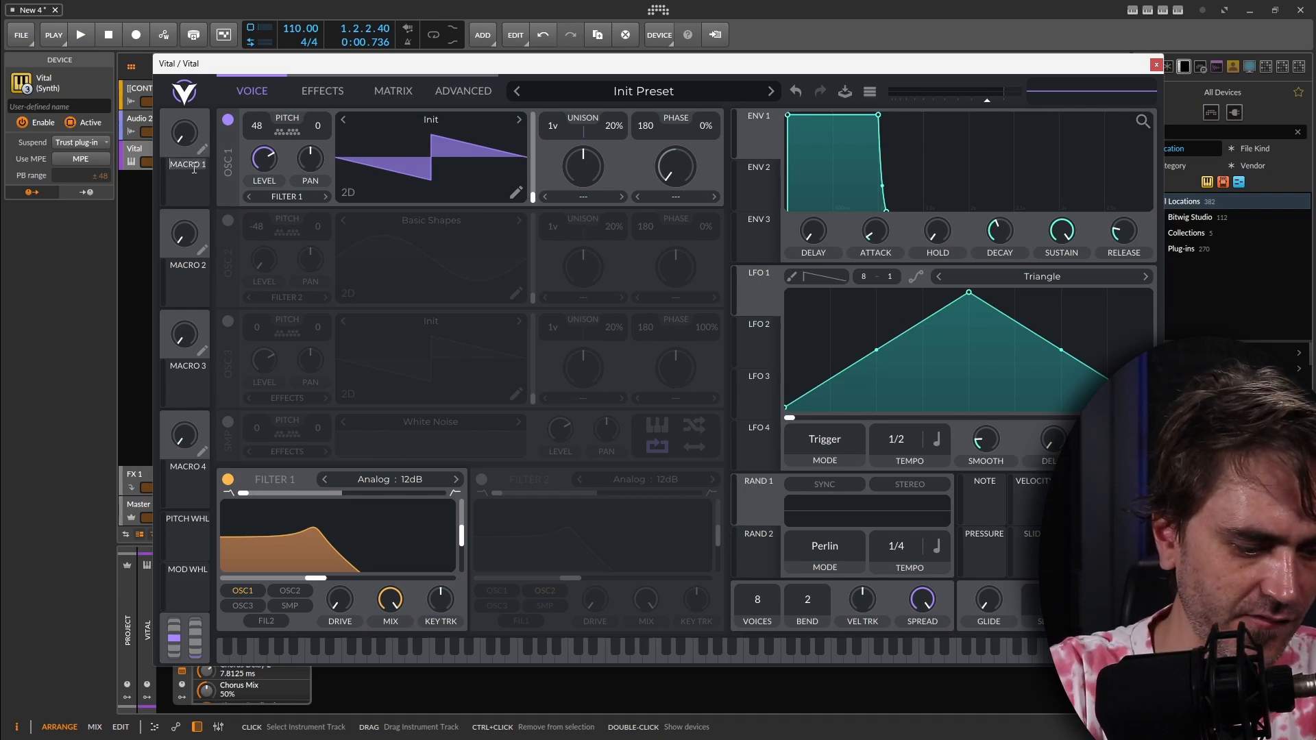
type("Mo")
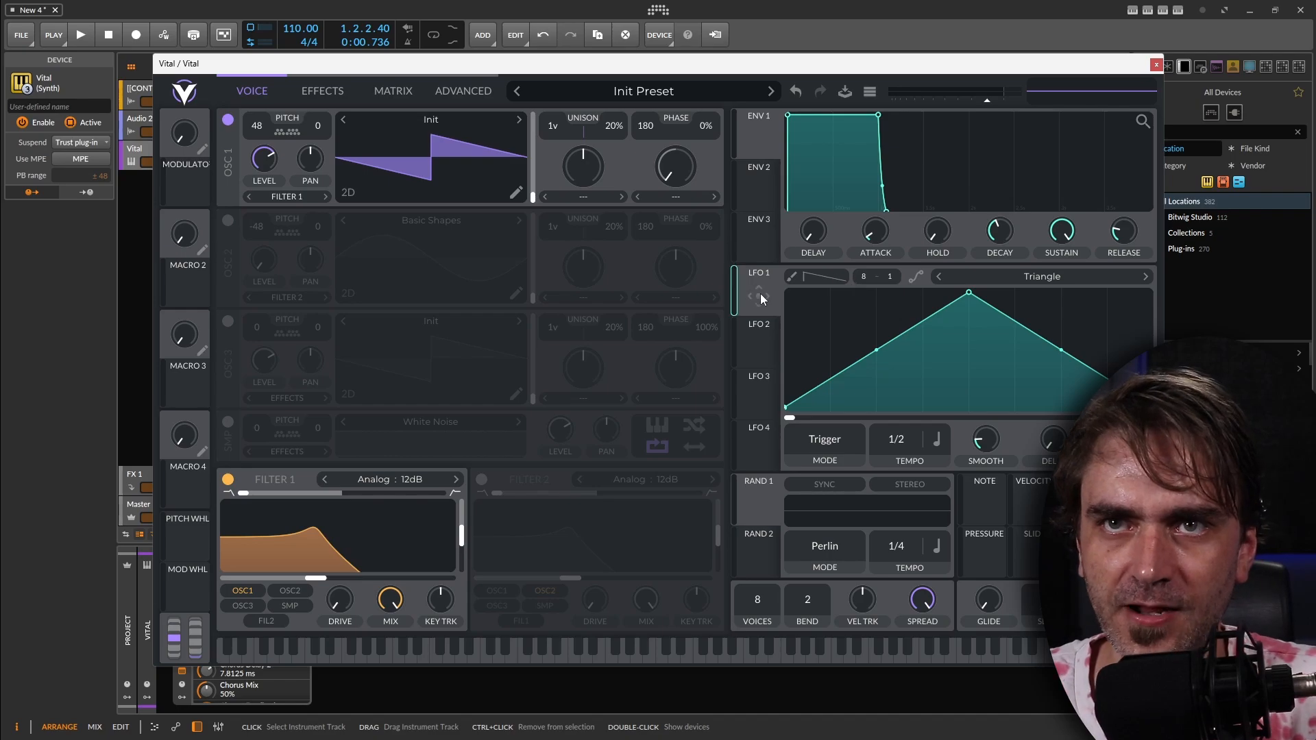
left_click_drag(759, 294, 194, 189)
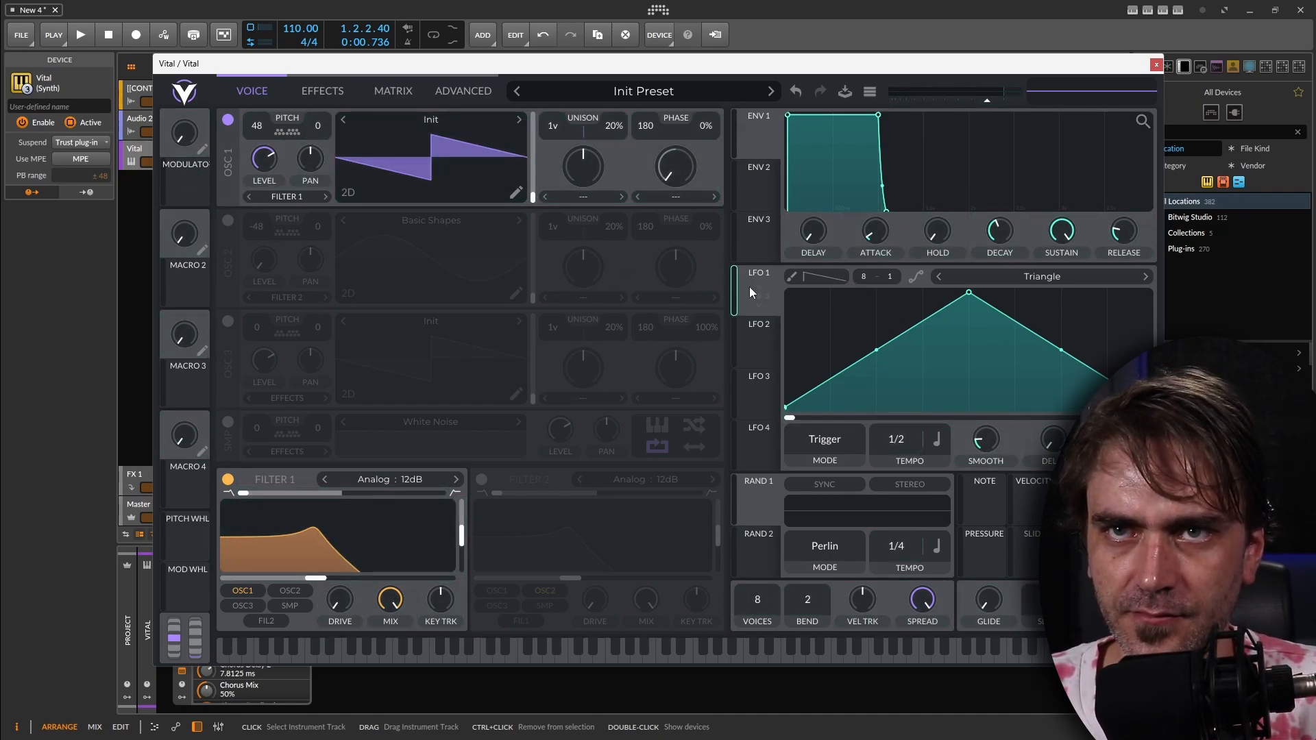
left_click_drag(702, 271, 189, 132)
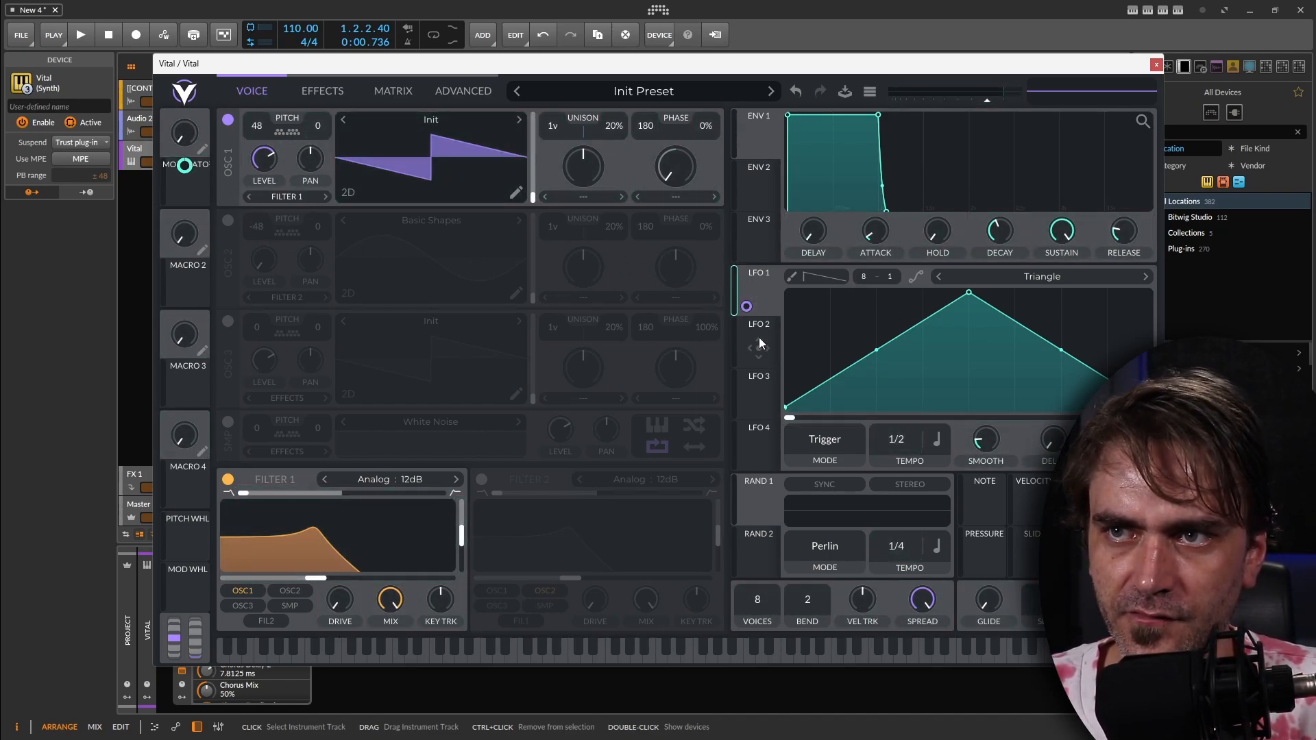
left_click_drag(759, 344, 187, 135)
left_click_drag(761, 399, 183, 134)
left_click_drag(747, 426, 175, 139)
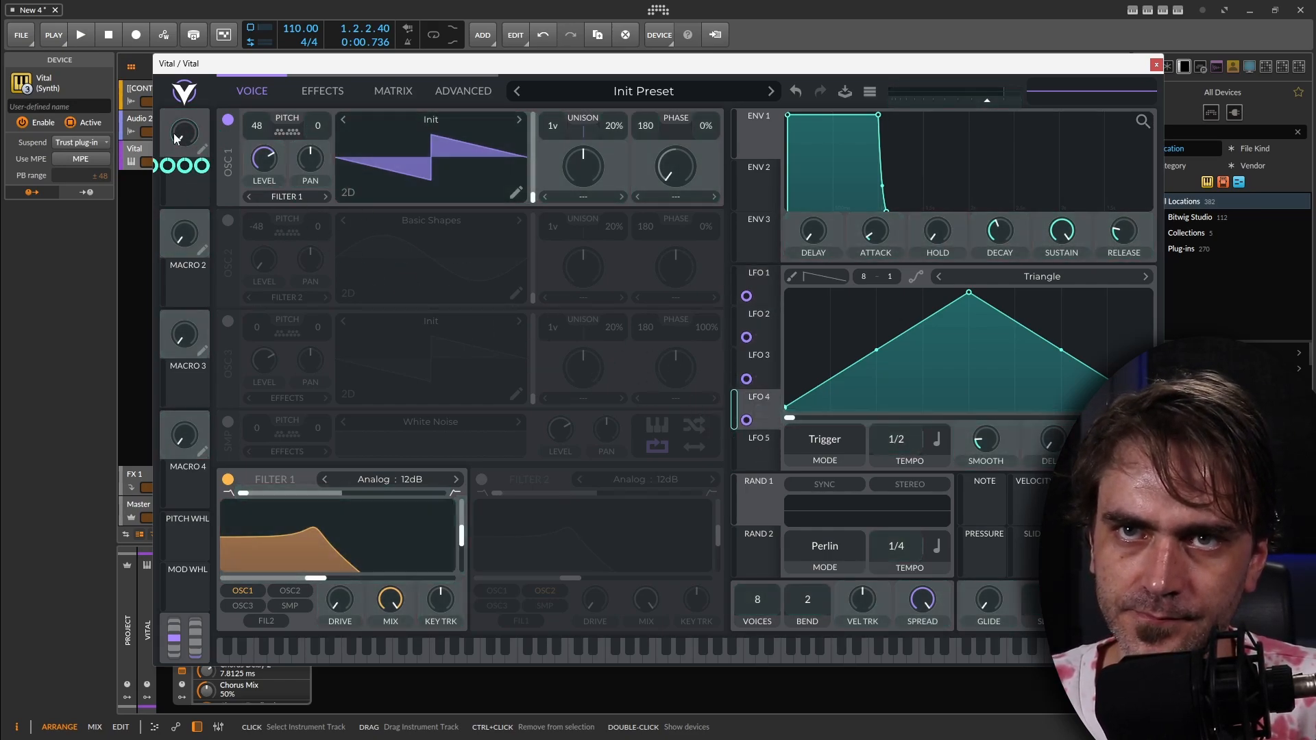
Step: Rename Macro 2 to Switch and assign it to the modulation amounts of all four LFOs
left_click(200, 264)
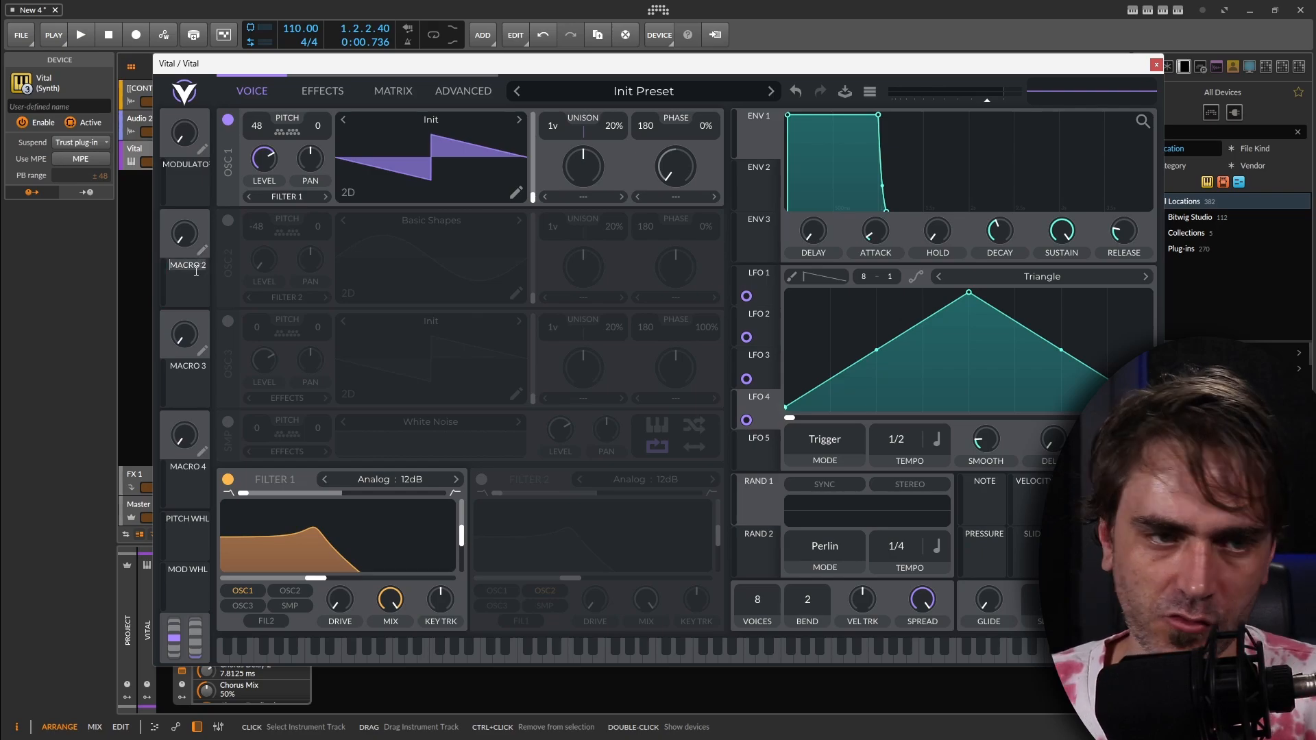
type("s")
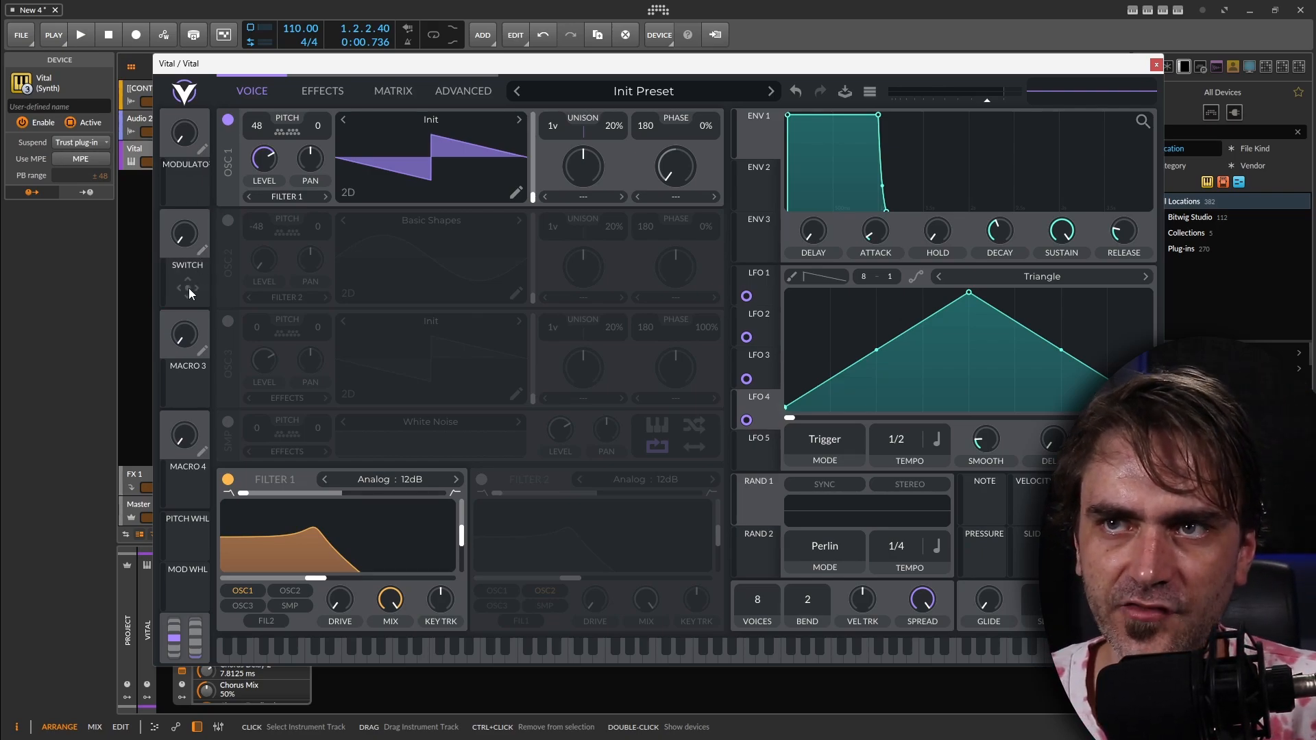
left_click_drag(188, 288, 748, 295)
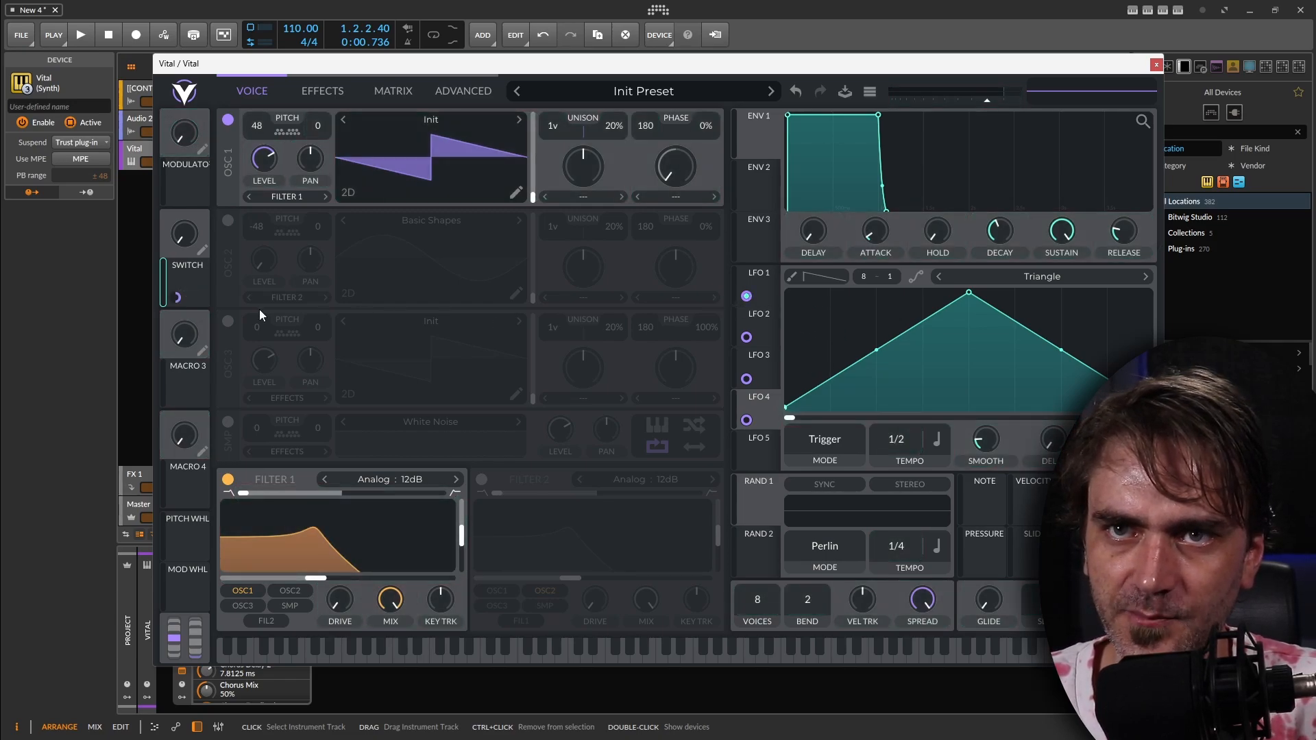
left_click_drag(316, 307, 747, 338)
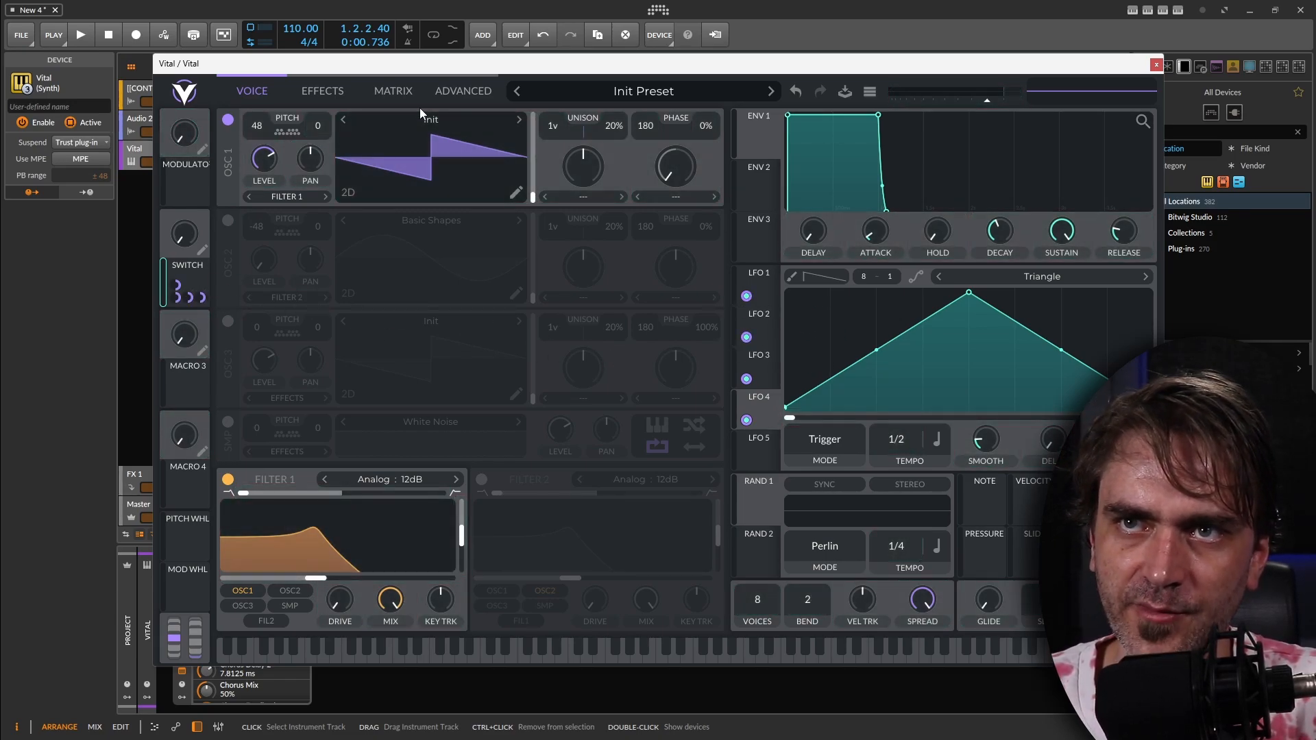
Step: Raise the amounts of the four Macro 2 connections to maximum in the modulation matrix
left_click(371, 100)
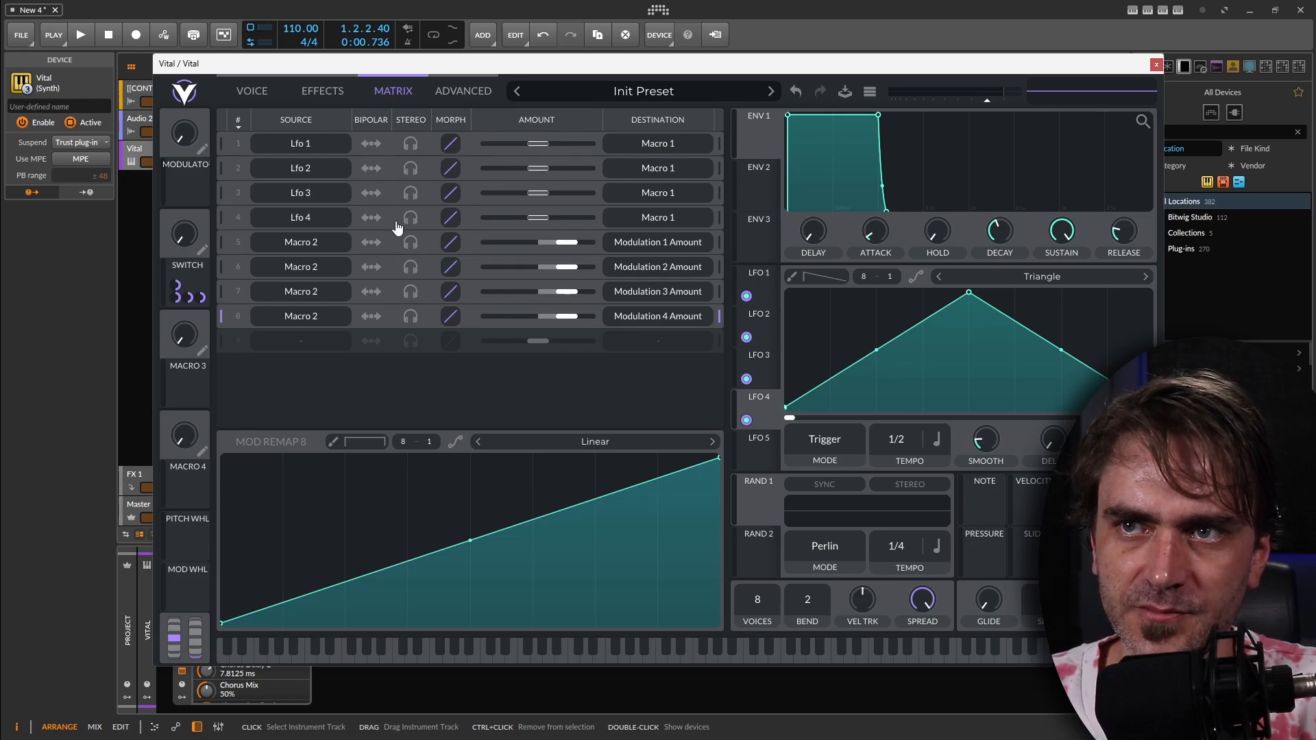
left_click(472, 240)
left_click_drag(565, 243, 616, 320)
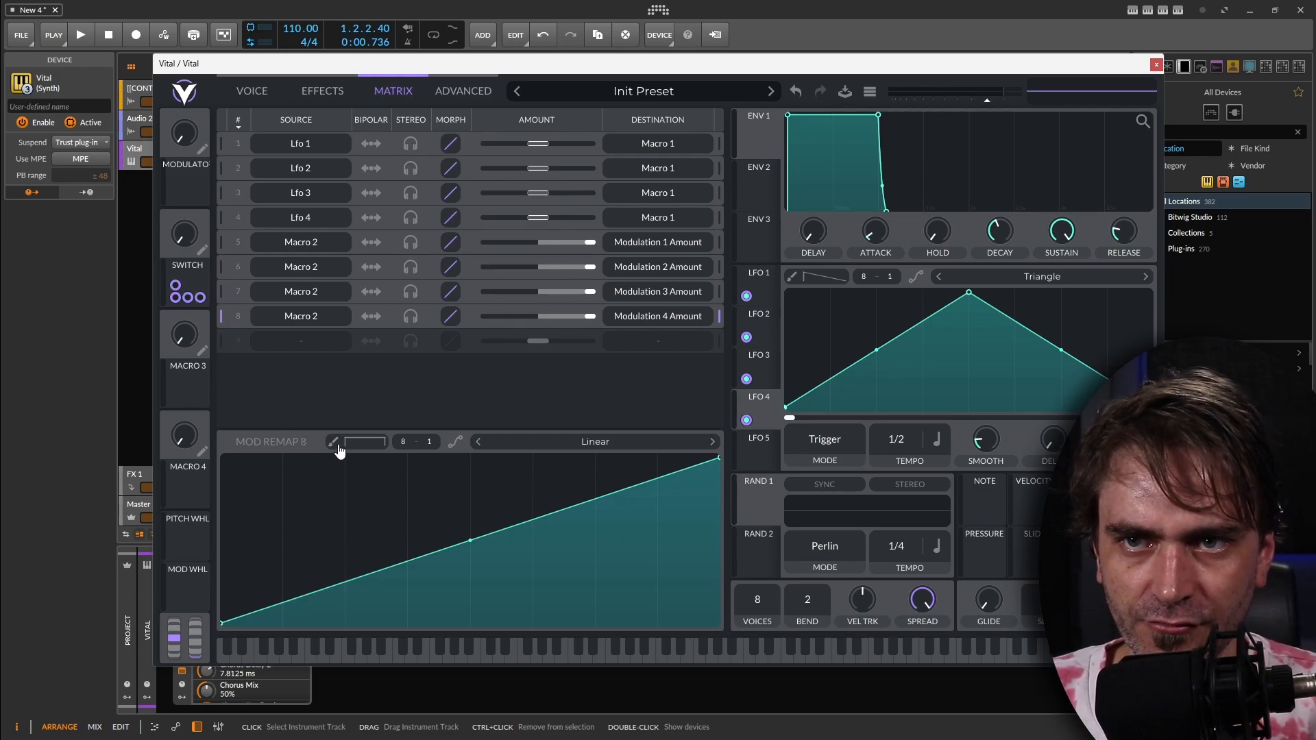
Step: Paint the remap curve of modulation 8 (Macro 2 to Modulation 4 Amount) at full height only in the last quarter and zero elsewhere
mouse_move(242, 615)
left_mouse_down()
mouse_move(246, 644)
mouse_move(312, 648)
left_mouse_up()
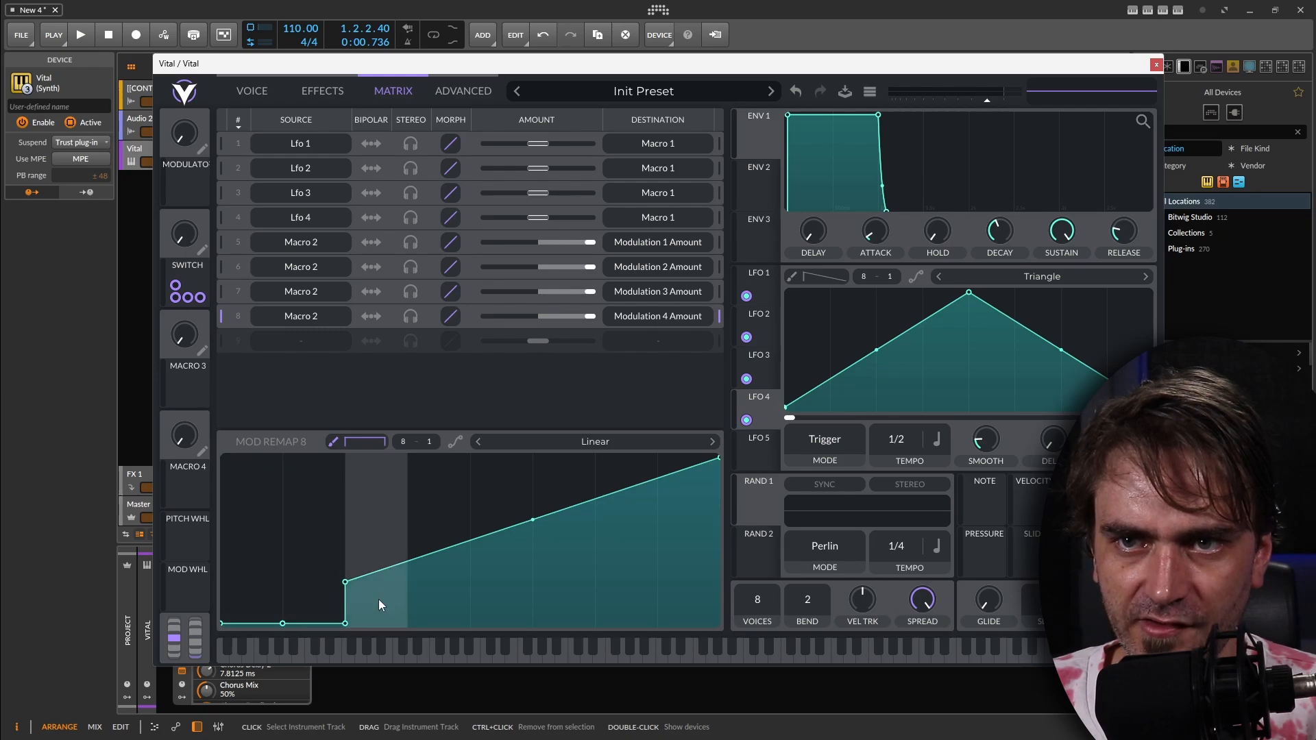
mouse_move(378, 599)
left_mouse_down()
mouse_move(390, 445)
mouse_move(384, 569)
left_mouse_up()
left_click_drag(252, 480, 302, 414)
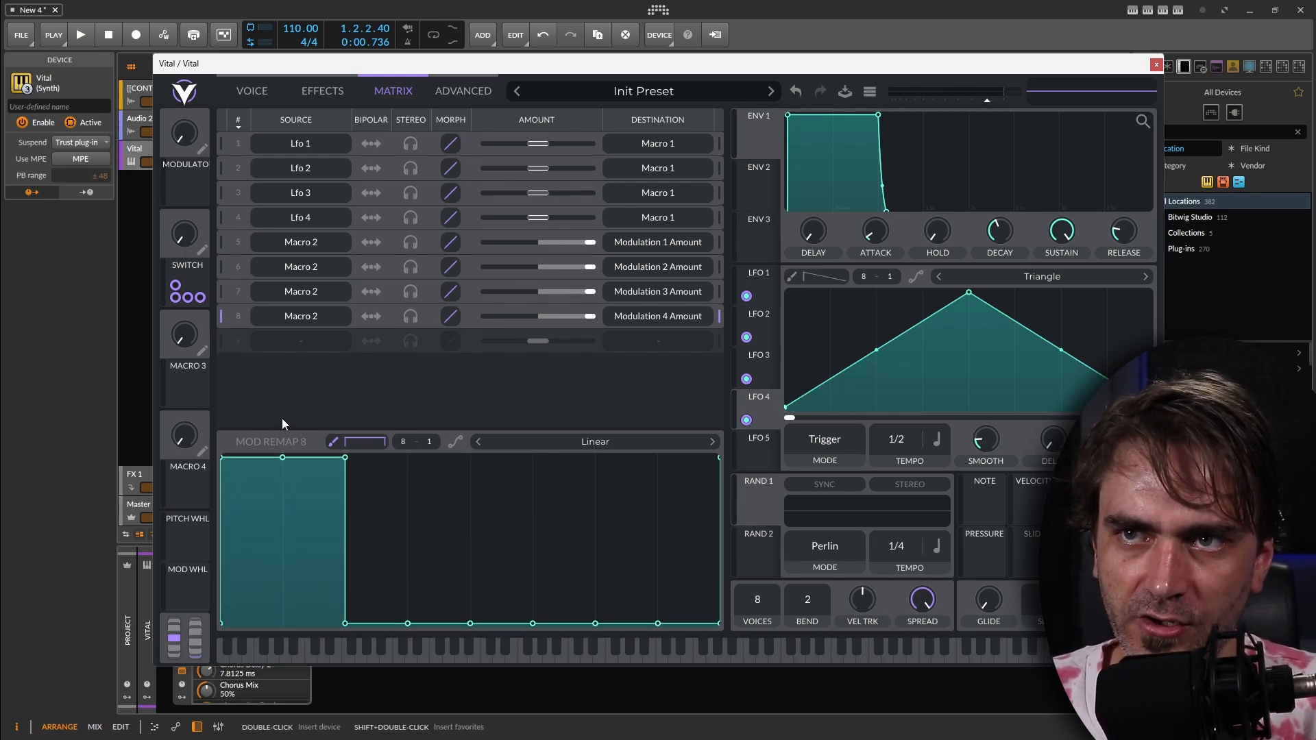
left_click(472, 246)
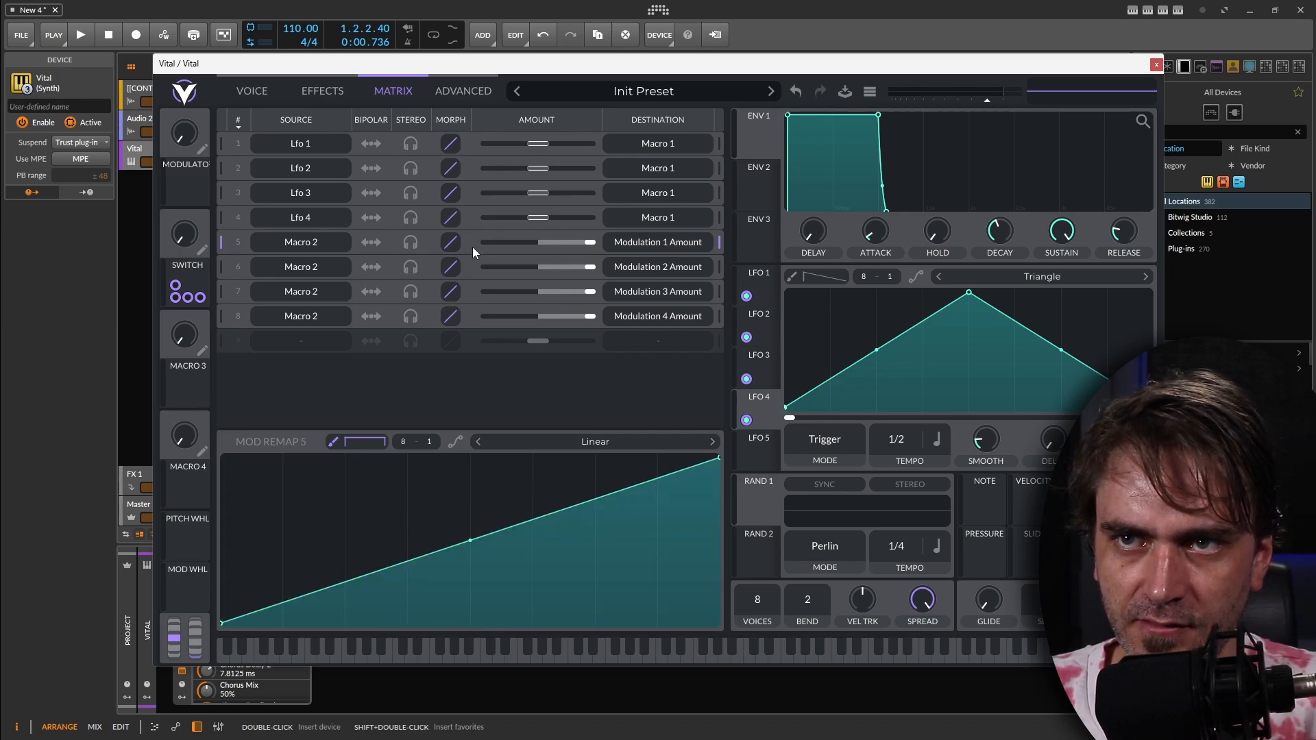
left_click(471, 312)
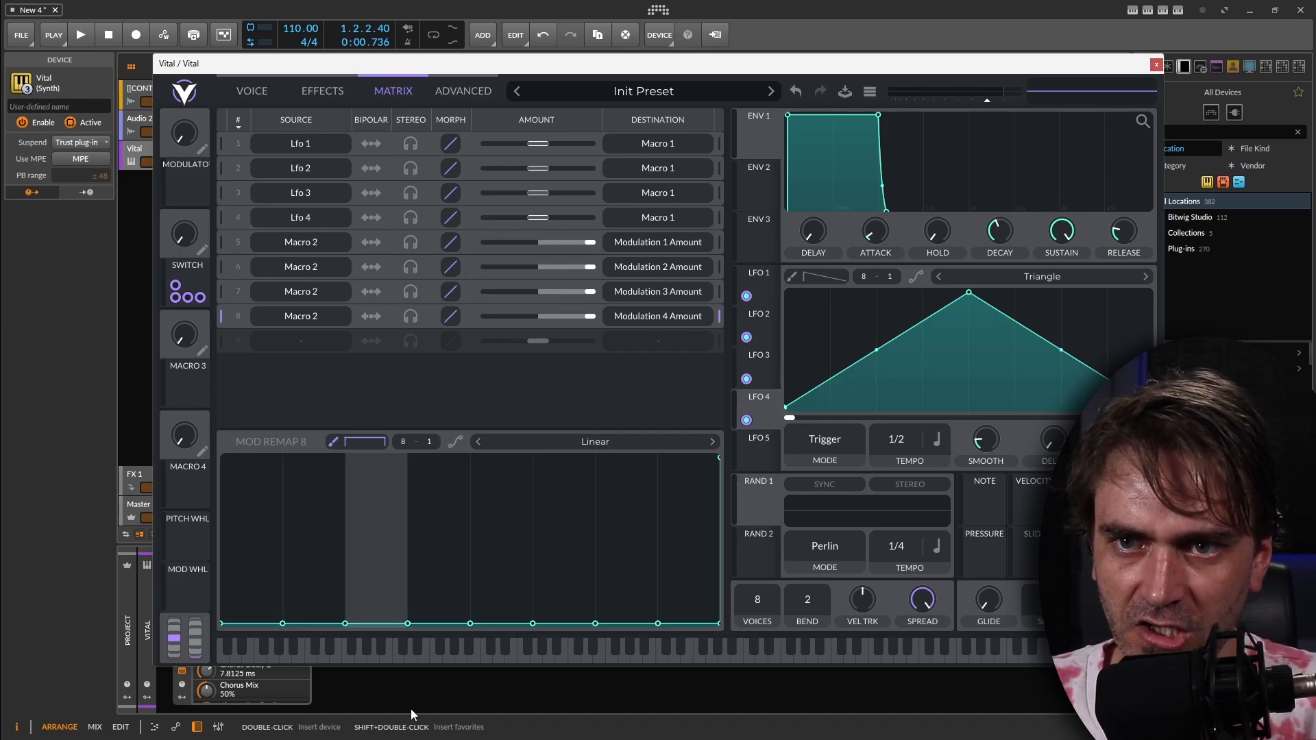
mouse_move(619, 575)
left_mouse_down()
mouse_move(643, 421)
mouse_move(689, 418)
left_mouse_up()
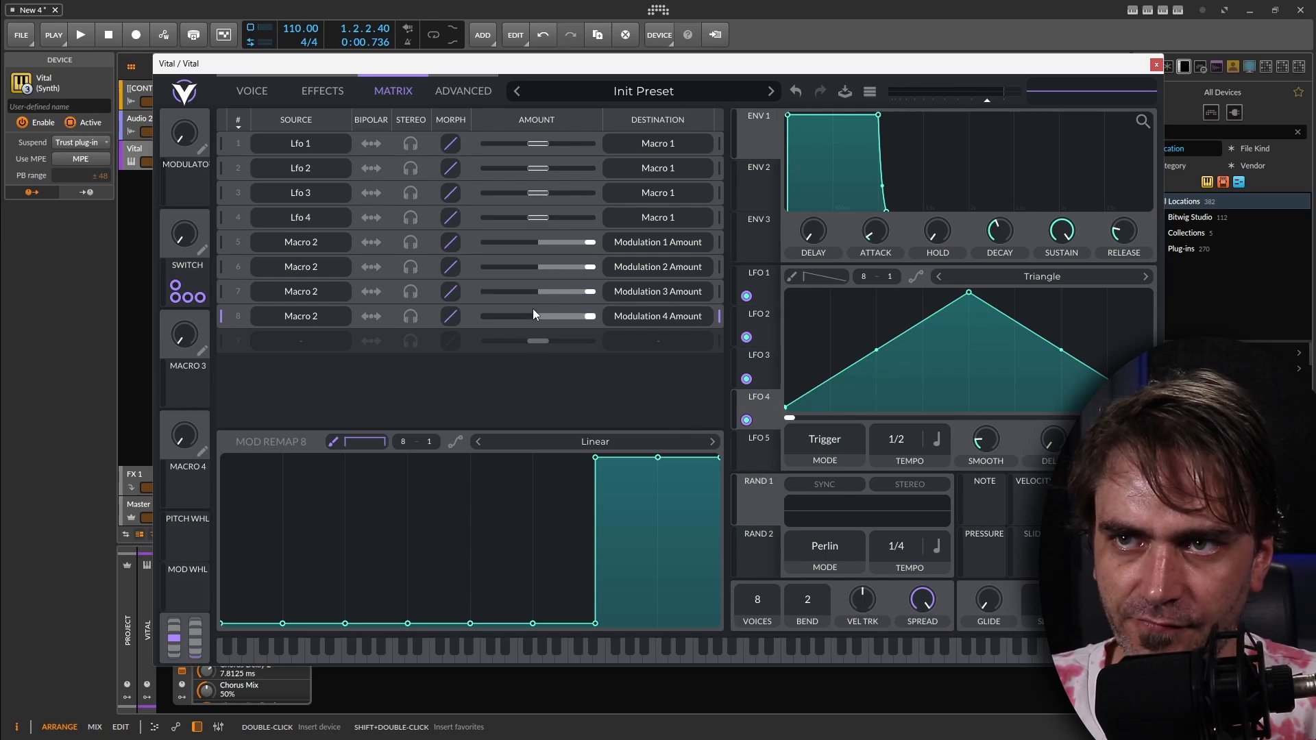
Step: Paint the remap curve of modulation 5 (Macro 2 to Modulation 1 Amount) at full height in the first quarter and zero elsewhere
left_click(470, 242)
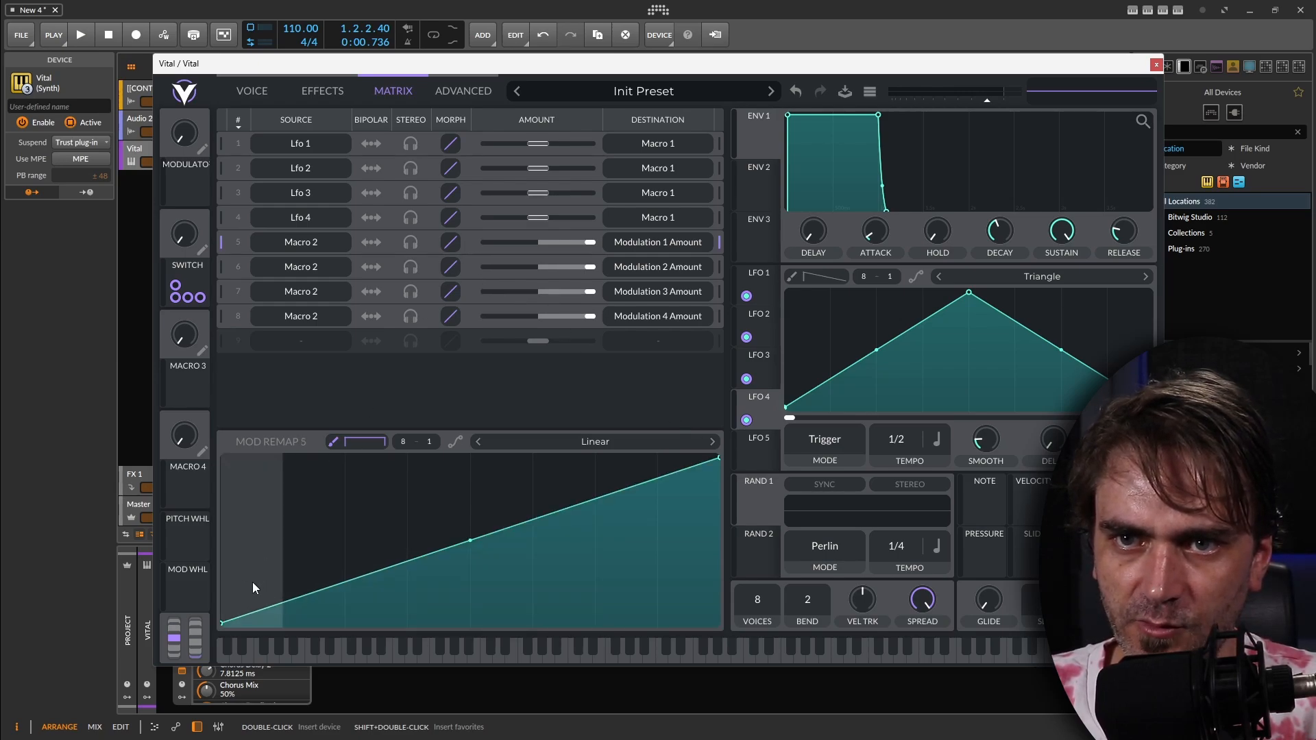
mouse_move(252, 582)
left_mouse_down()
mouse_move(264, 397)
mouse_move(336, 418)
left_mouse_up()
left_click_drag(456, 727, 688, 617)
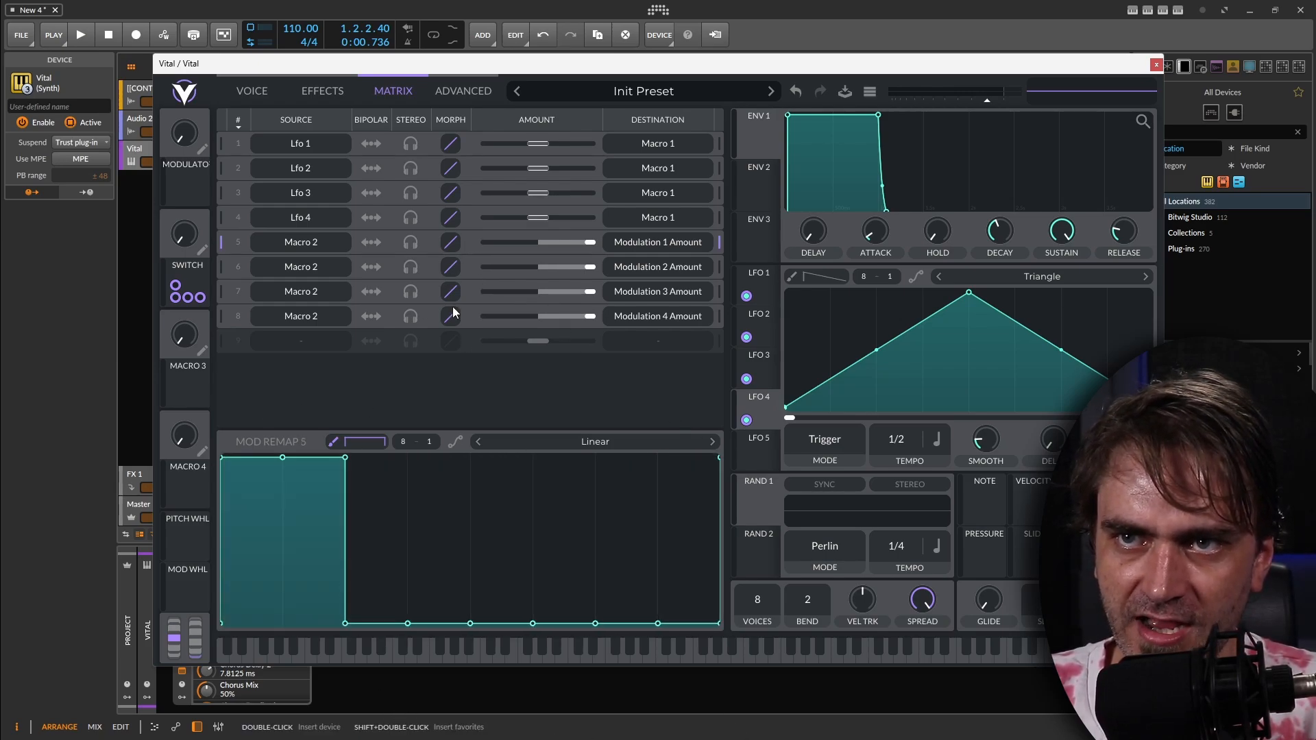
Step: Paint modulation 6's remap curve at full height only in the second quarter, and modulation 7's only in the third quarter
left_click(472, 266)
mouse_move(332, 501)
left_mouse_down()
mouse_move(298, 656)
mouse_move(404, 626)
left_mouse_up()
mouse_move(404, 558)
left_mouse_down()
mouse_move(411, 425)
mouse_move(503, 554)
mouse_move(778, 725)
left_mouse_up()
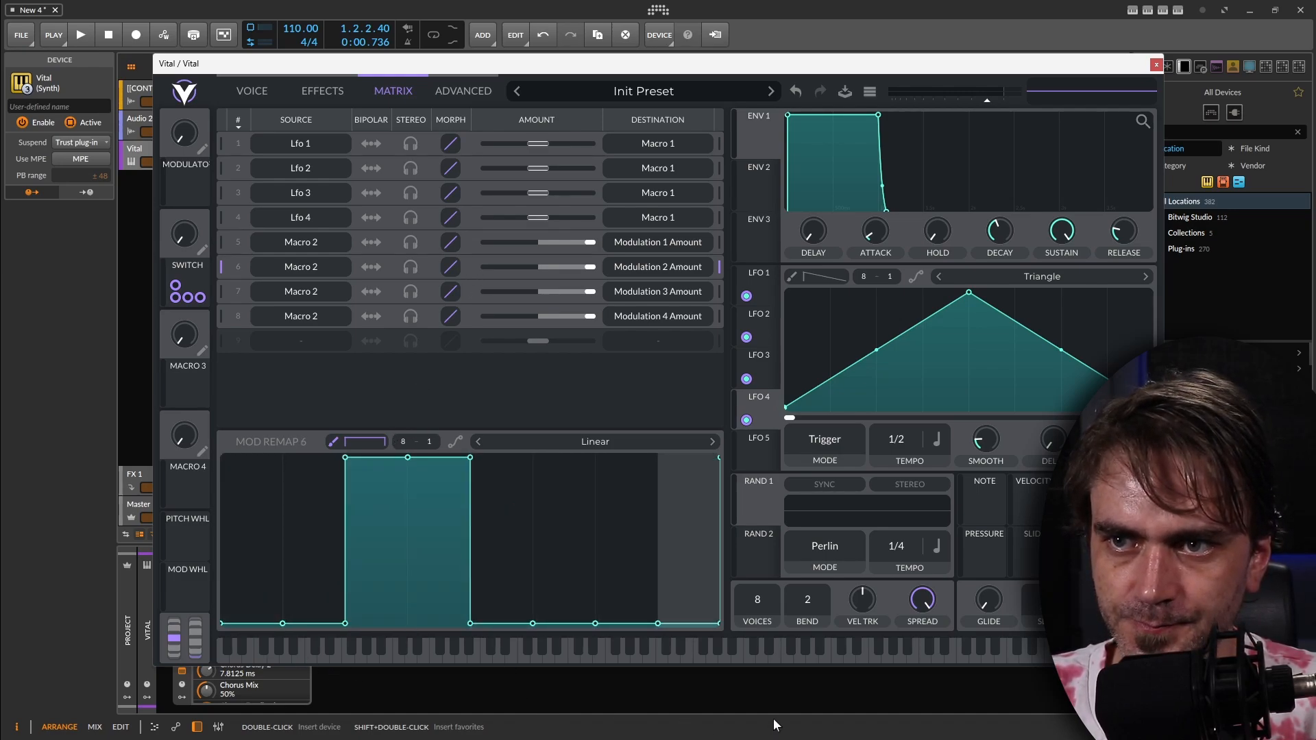
left_click(474, 294)
mouse_move(283, 549)
left_mouse_down()
mouse_move(364, 684)
mouse_move(446, 687)
mouse_move(484, 537)
mouse_move(580, 396)
mouse_move(639, 681)
mouse_move(692, 682)
left_mouse_up()
Step: Sweep the Switch macro up through its range and back to zero to check which LFO amount it activates
mouse_move(193, 168)
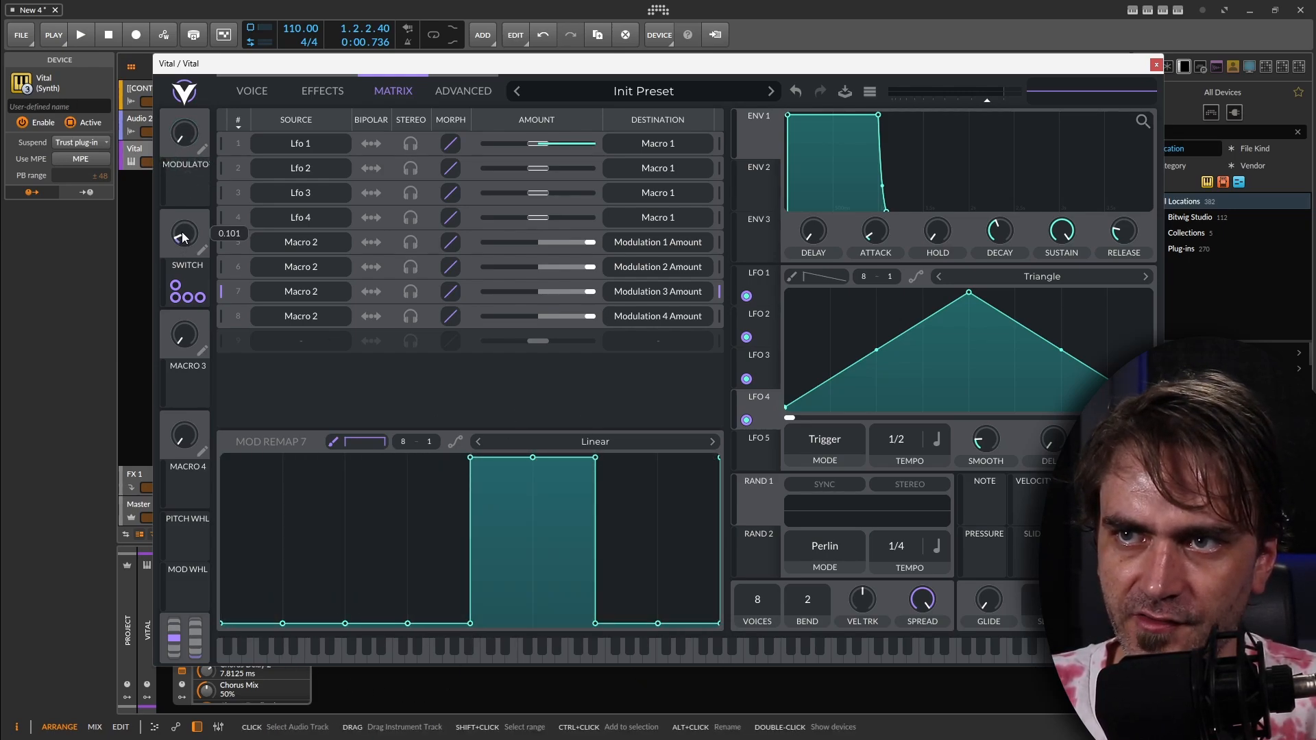
left_click_drag(178, 239, 179, 206)
left_click_drag(204, 162, 196, 213)
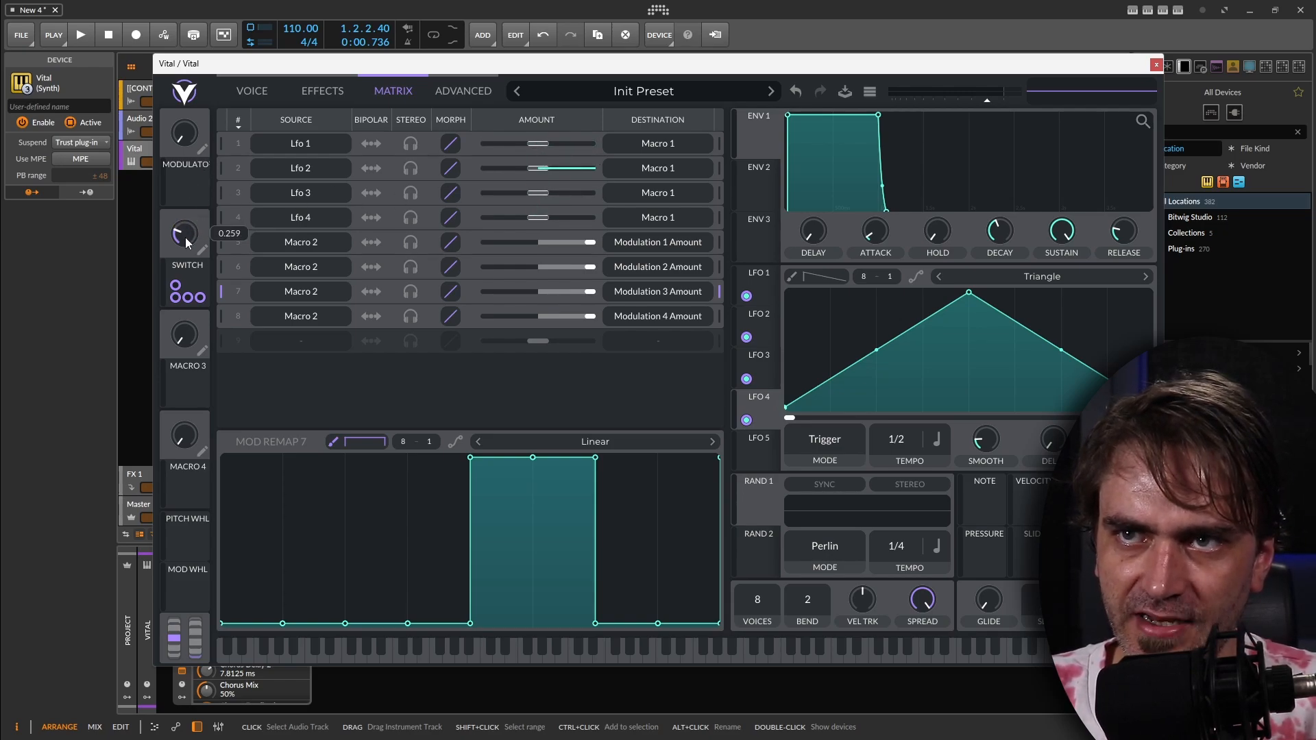
left_click_drag(196, 205, 203, 294)
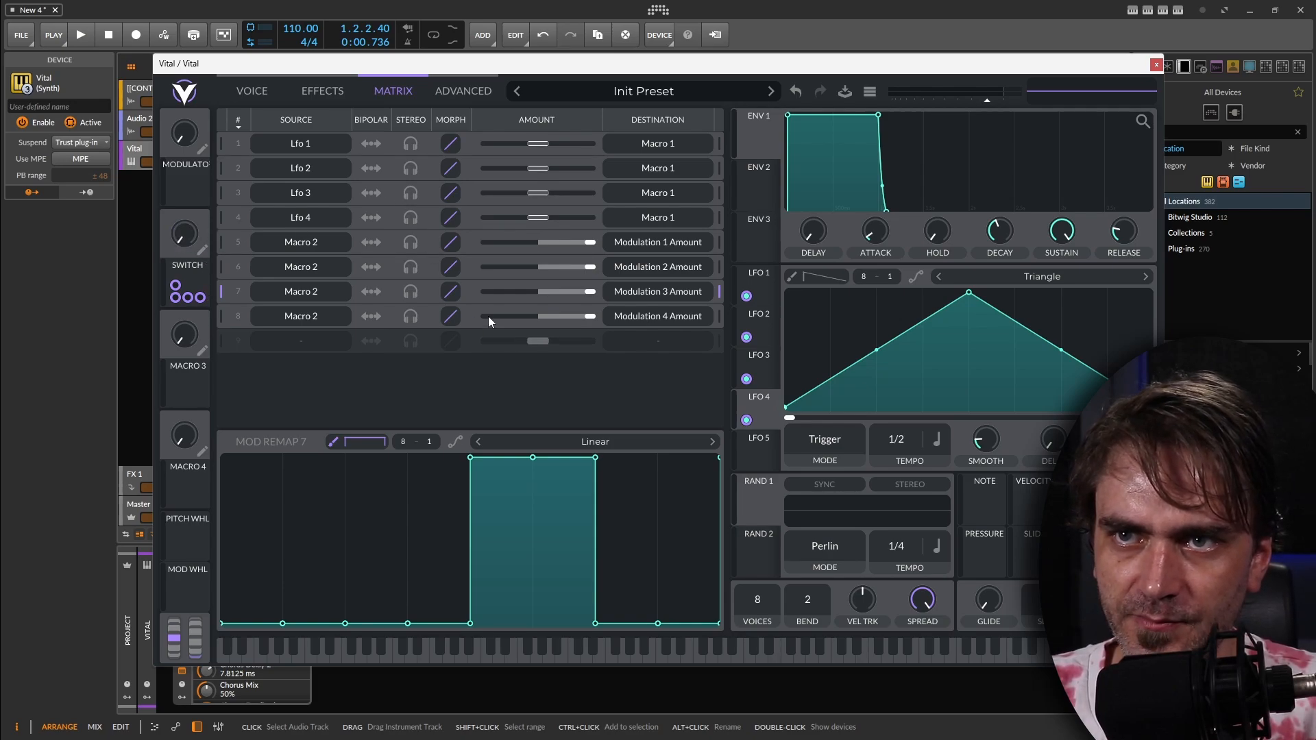
Step: Raise the missing first segment of modulation 5's remap curve to full height and try the Switch macro again
left_click(467, 242)
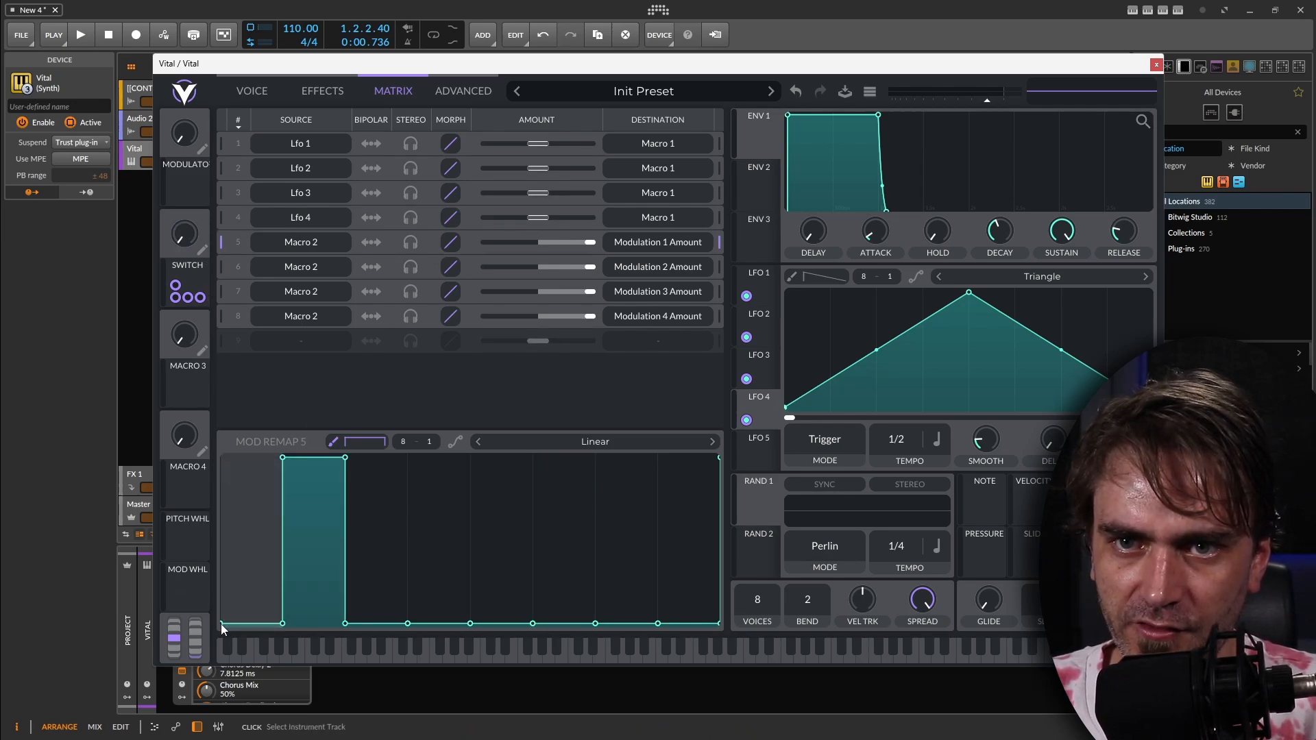
left_click_drag(221, 606, 221, 458)
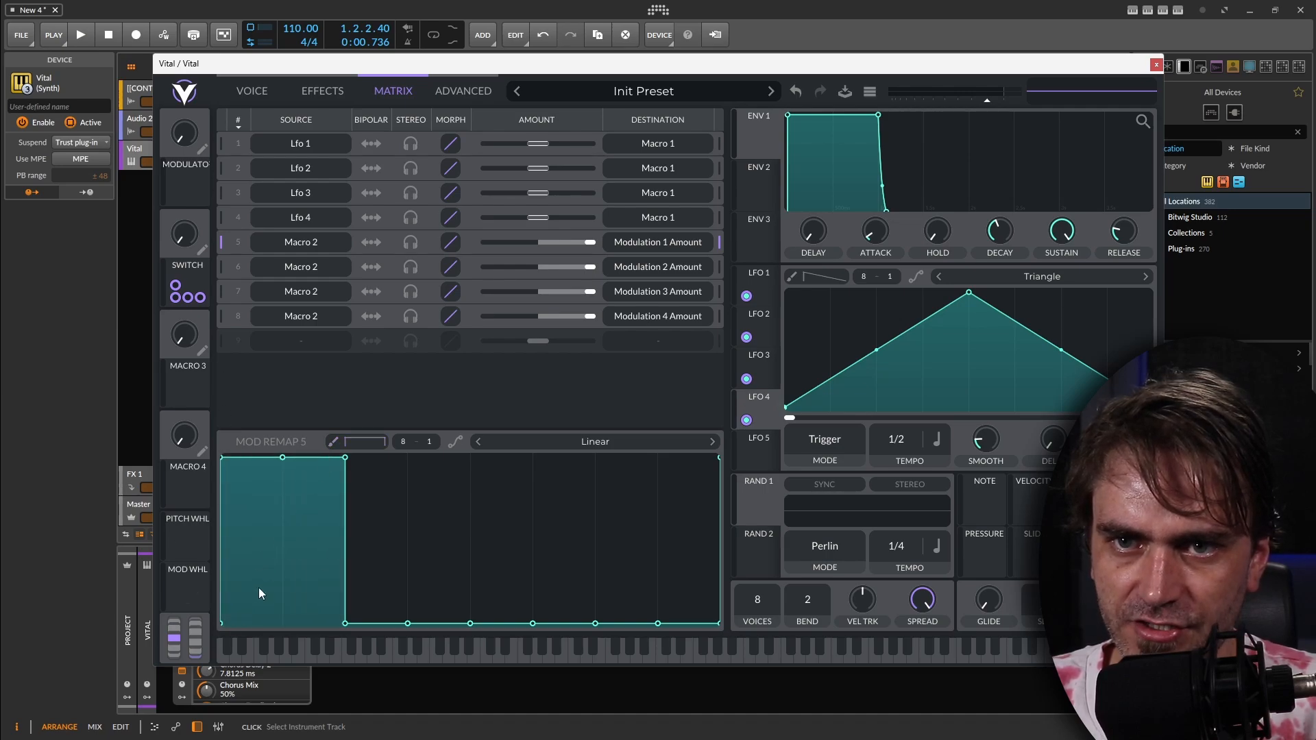
double_click(222, 622)
mouse_move(193, 141)
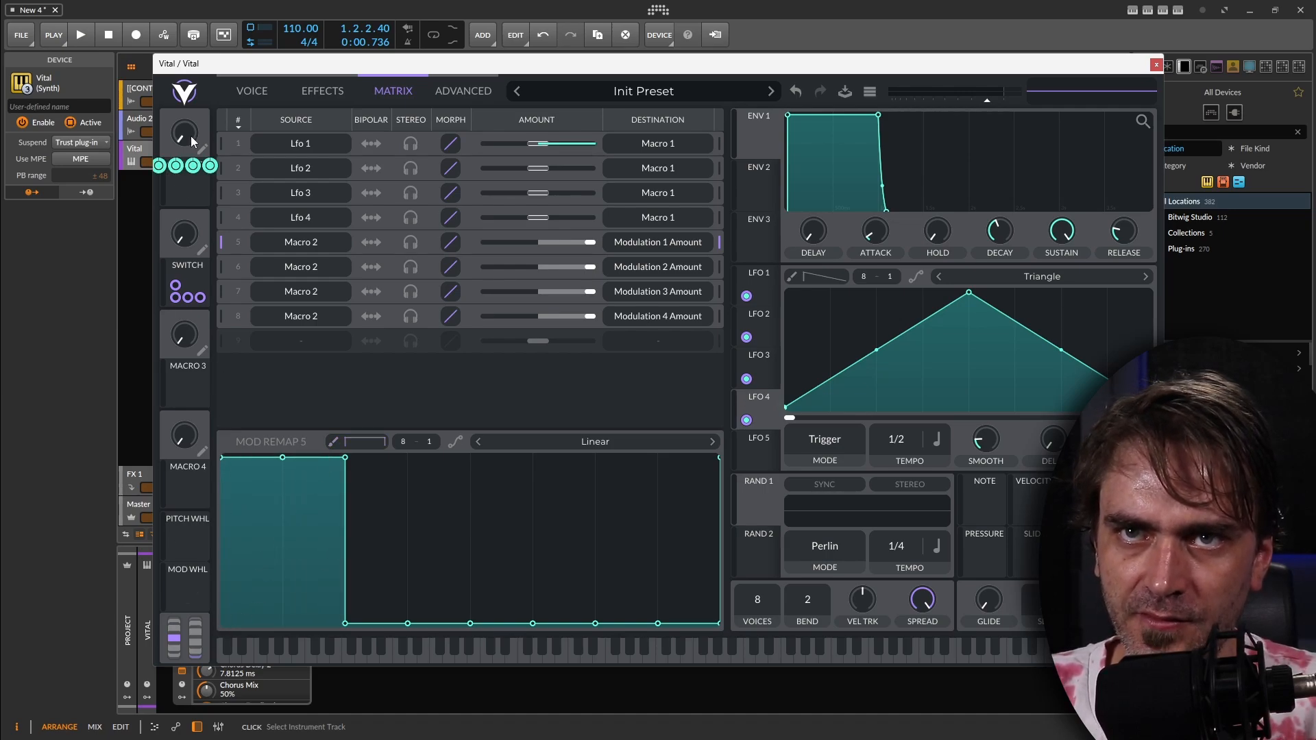
left_click_drag(182, 237, 167, 299)
mouse_move(174, 139)
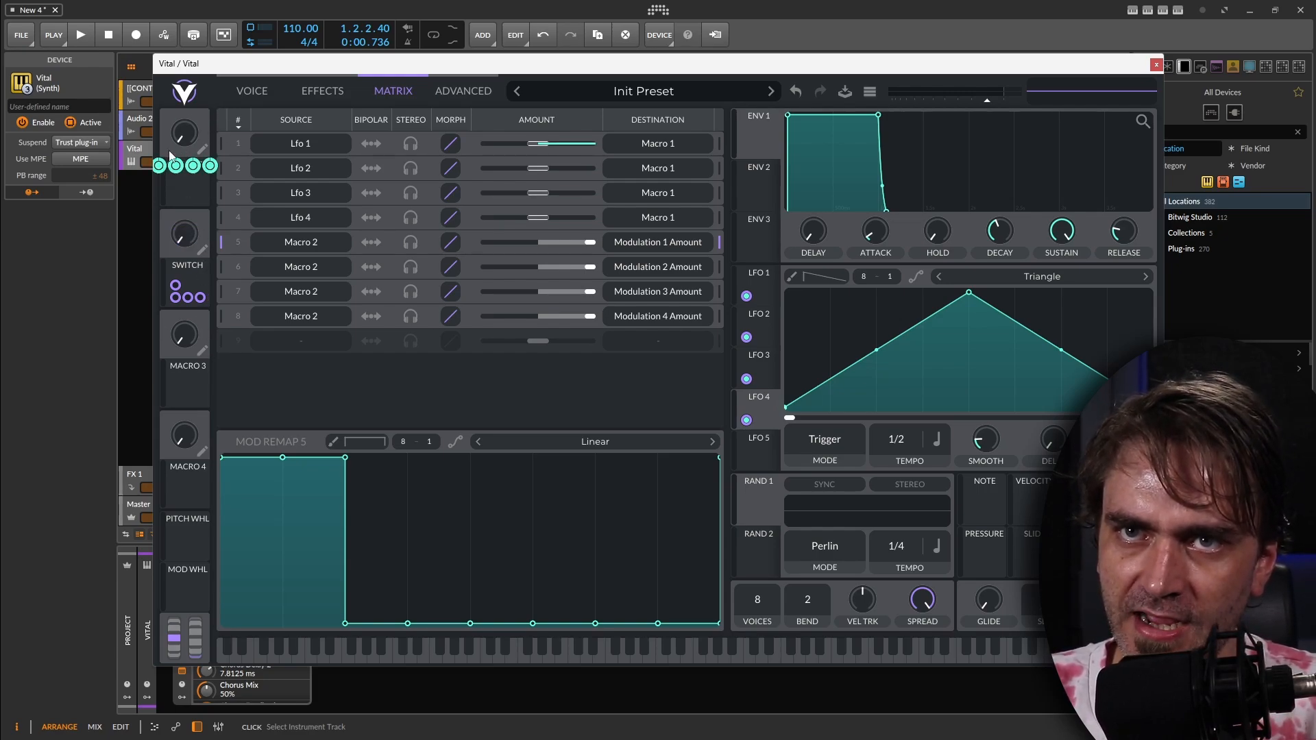
Step: Route Macro 1 (Modulator) to the Filter 1 cutoff and adjust its modulation amount
left_click(257, 91)
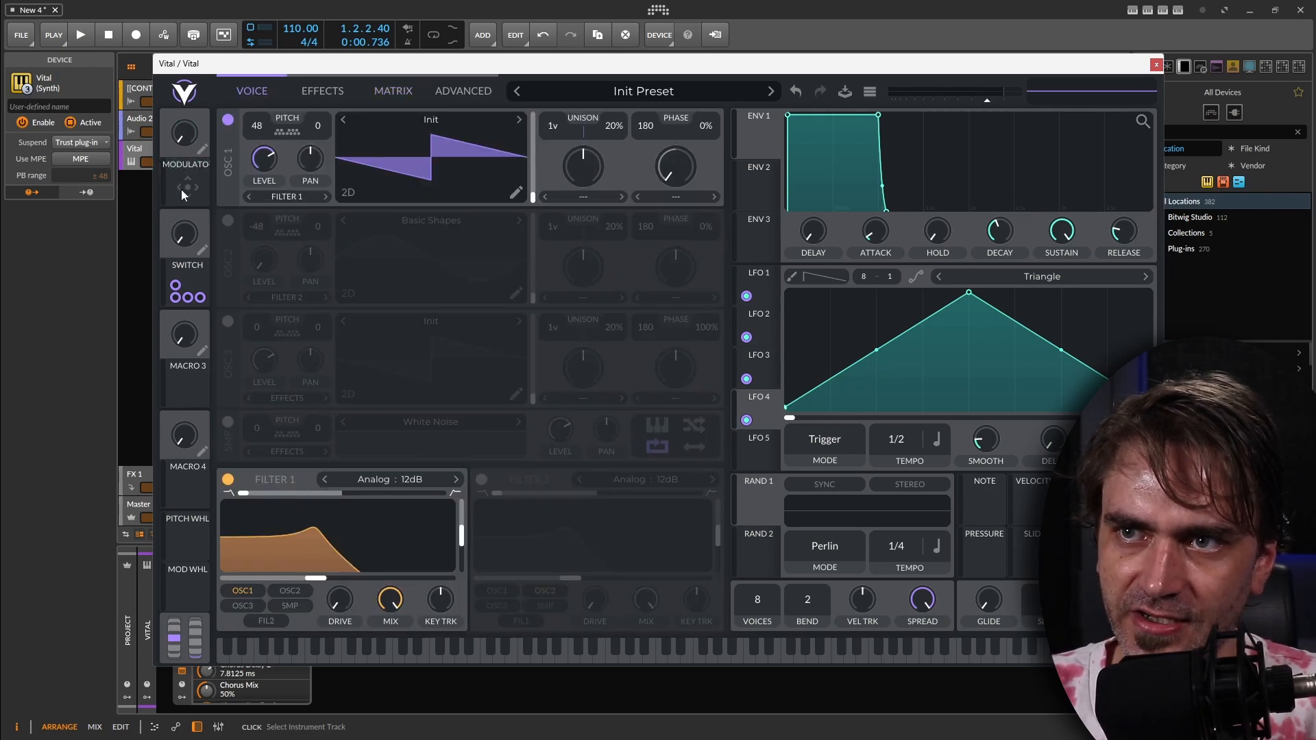
mouse_move(766, 269)
left_mouse_down()
mouse_move(183, 167)
mouse_move(191, 144)
mouse_move(391, 601)
left_mouse_up()
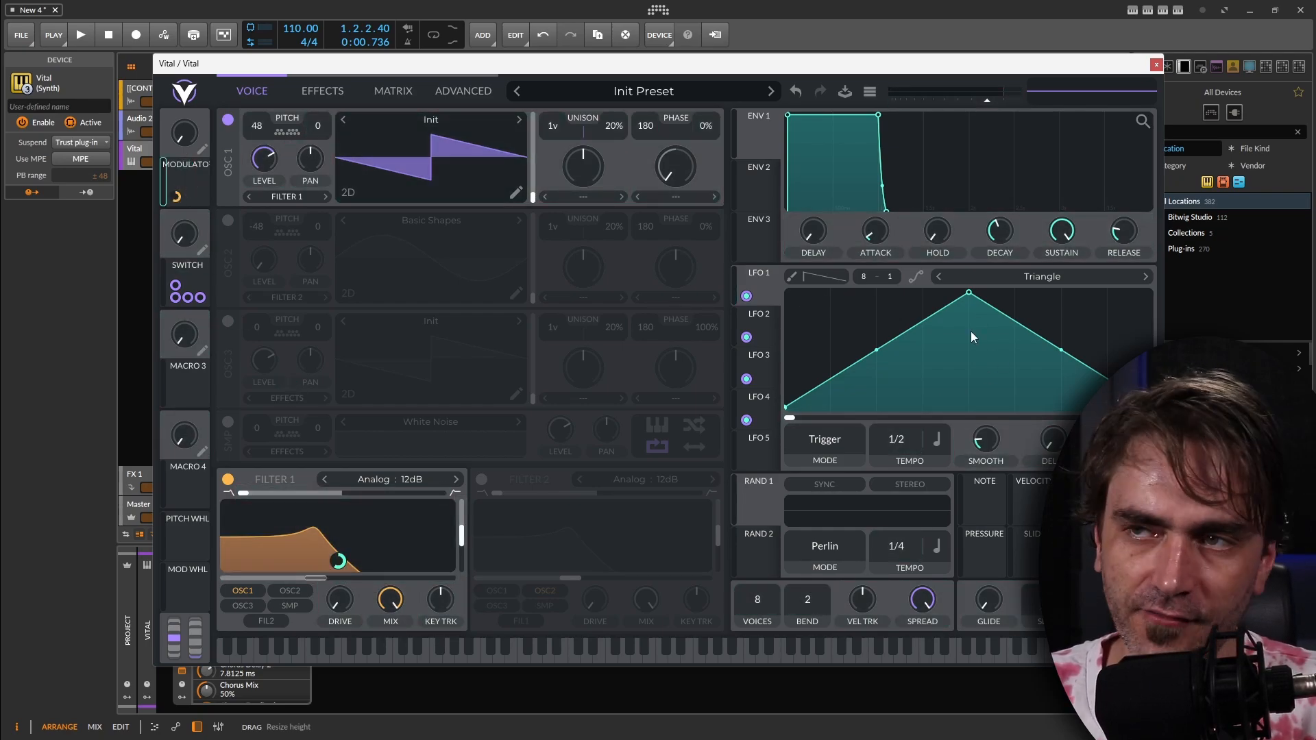
mouse_move(183, 124)
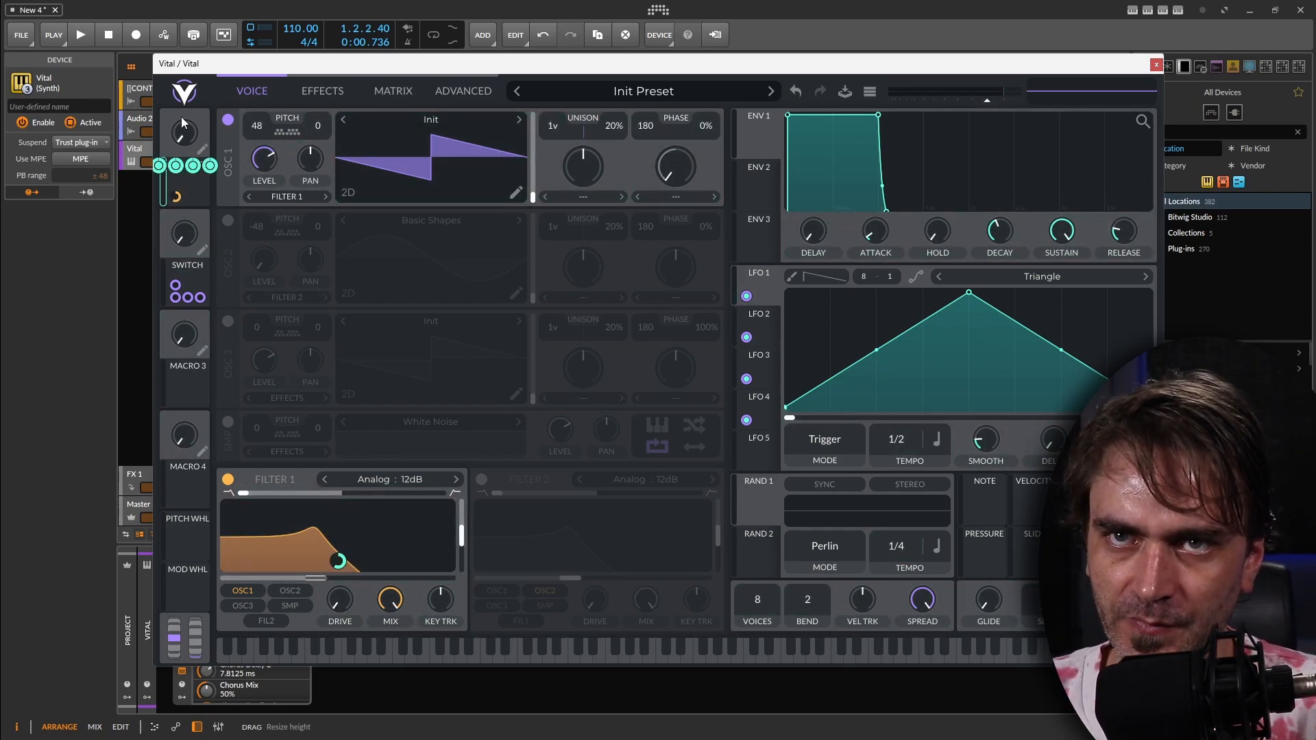
mouse_move(337, 563)
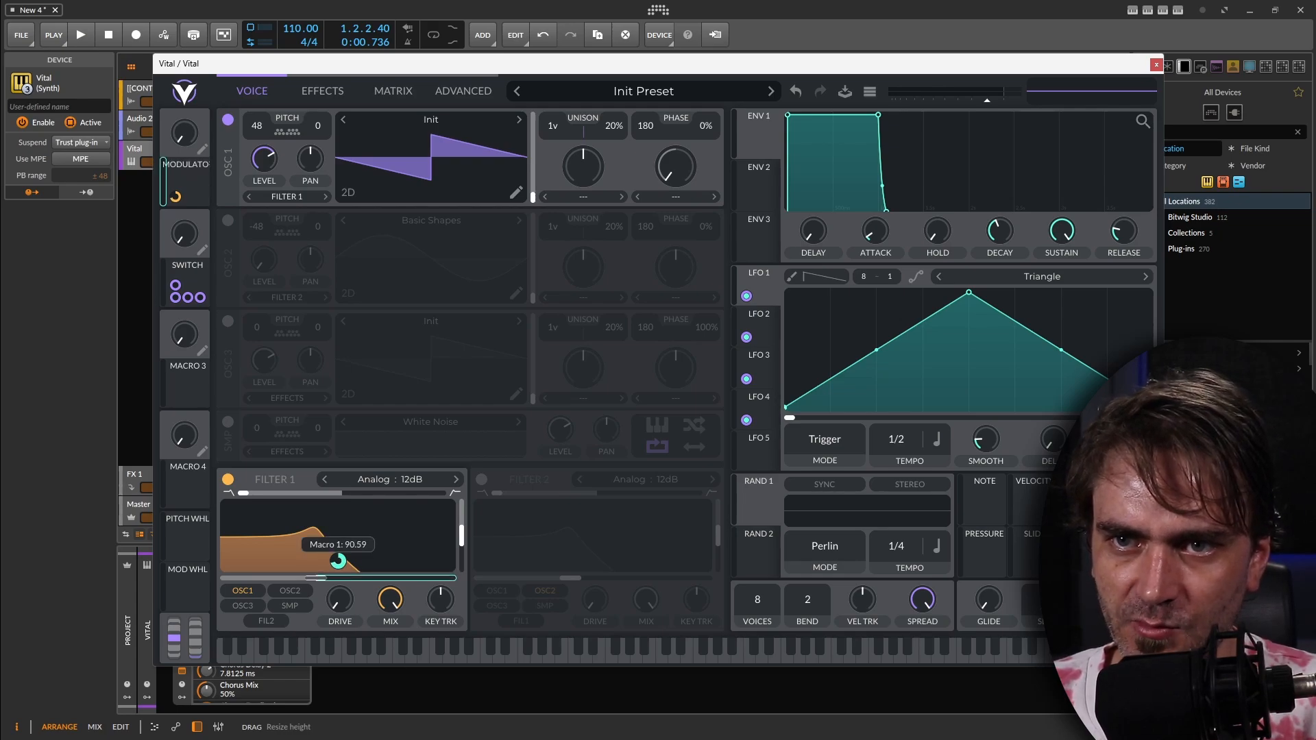
left_click_drag(338, 561, 337, 566)
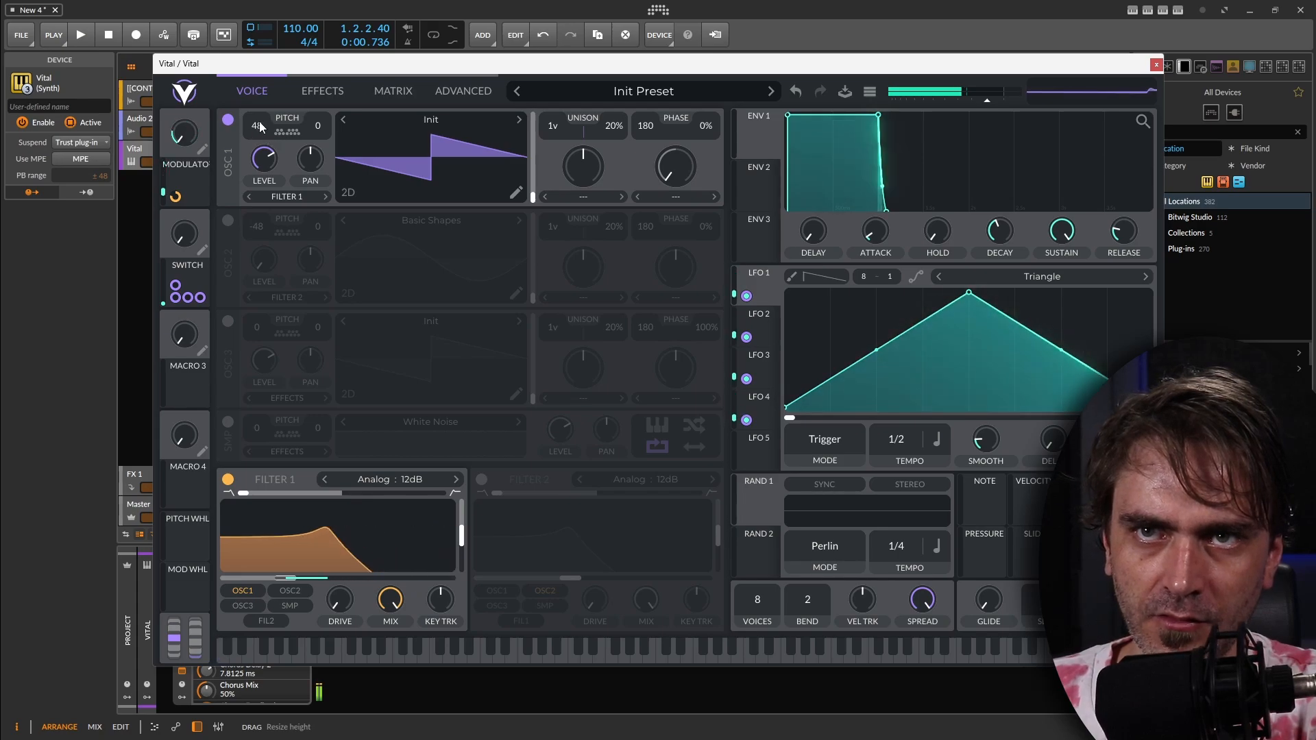
Step: Reset the voice transpose so that oscillator 1's pitch is 0, and raise the output volume slightly
left_click(464, 91)
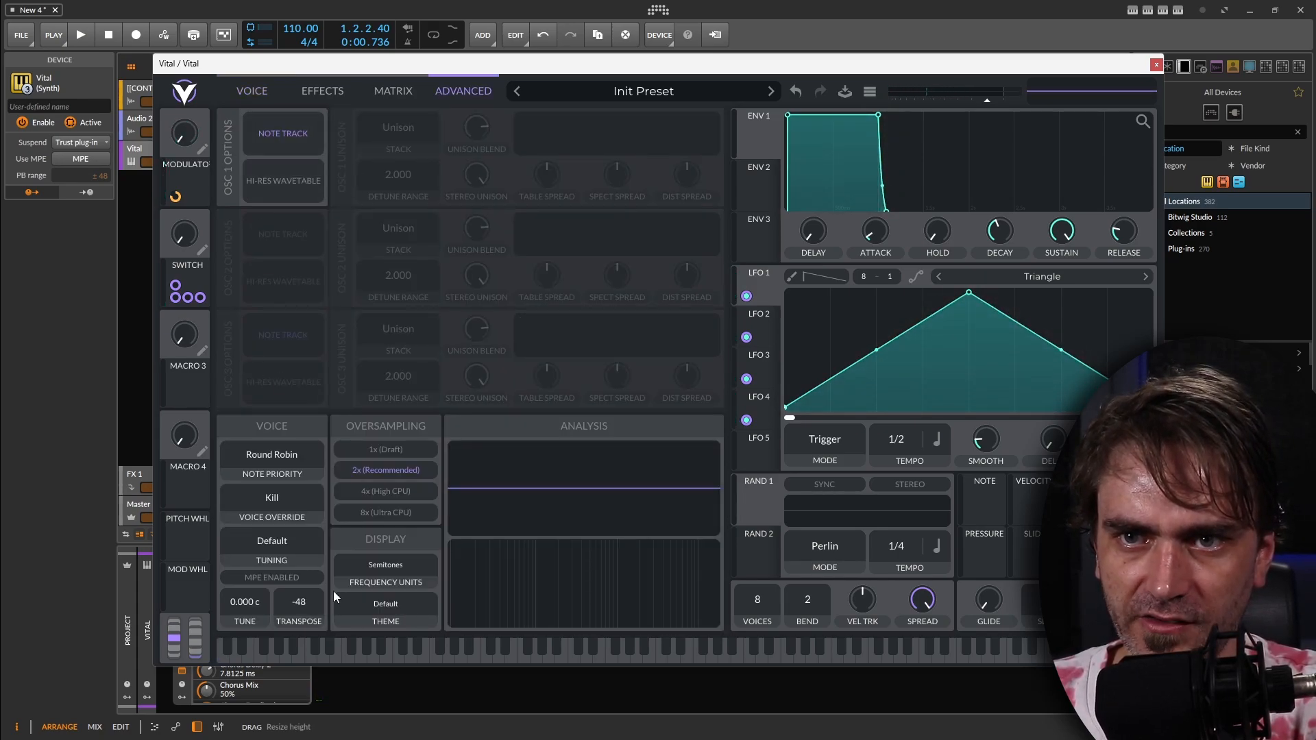
left_click(255, 95)
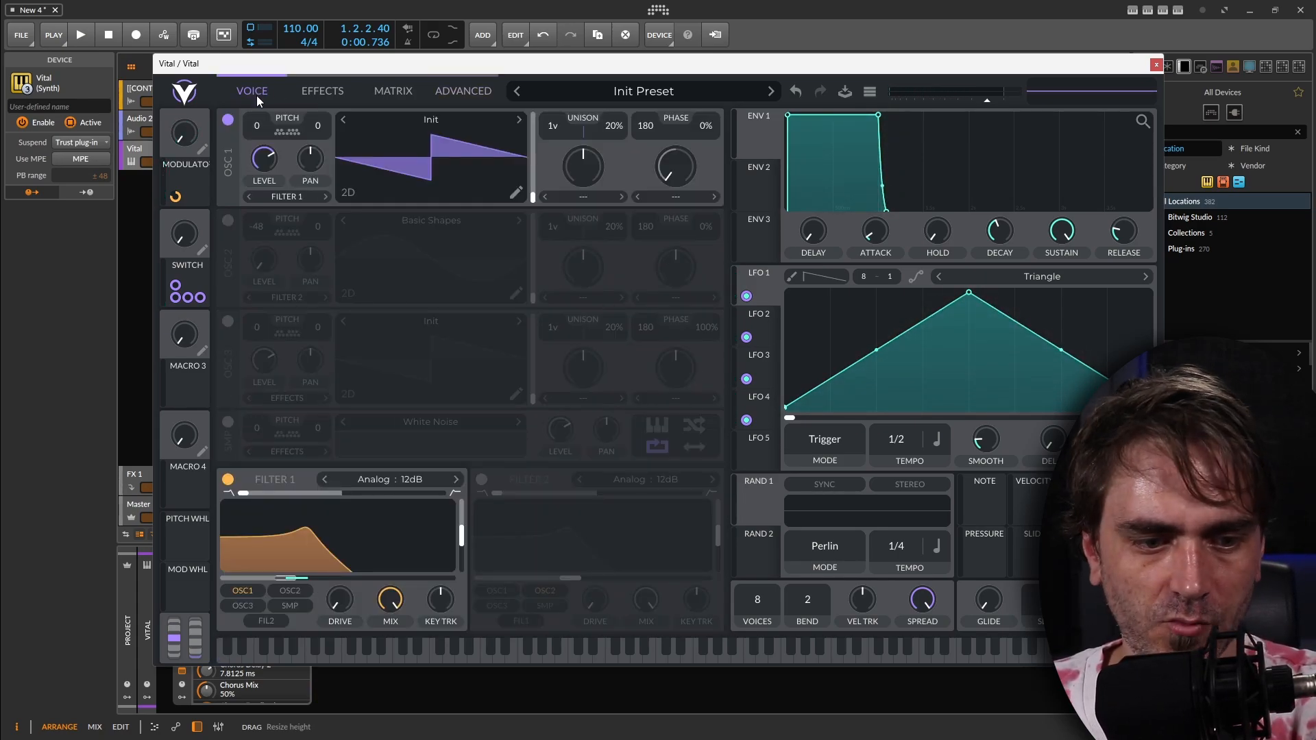
left_click(1006, 101)
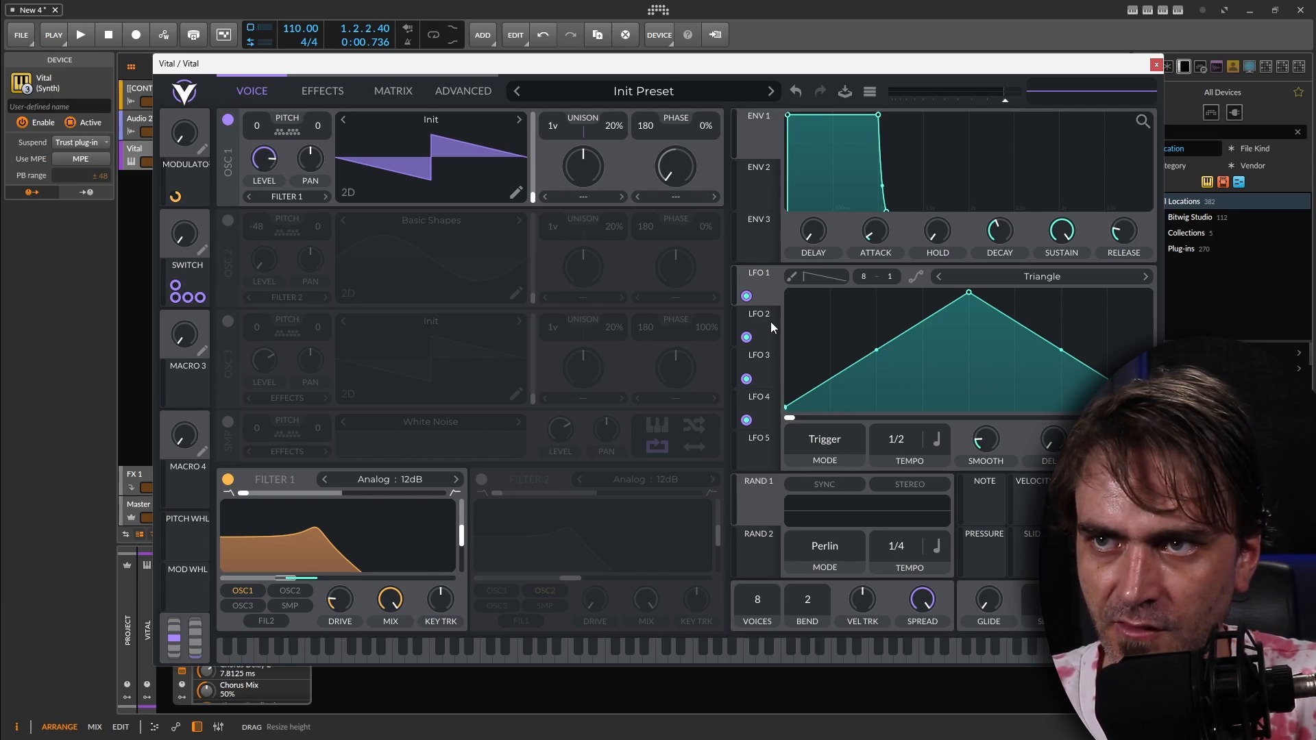
Step: Switch the rate of LFOs 1 to 4 from tempo sync to seconds, at 0.500 secs each
left_click(937, 456)
left_click(951, 466)
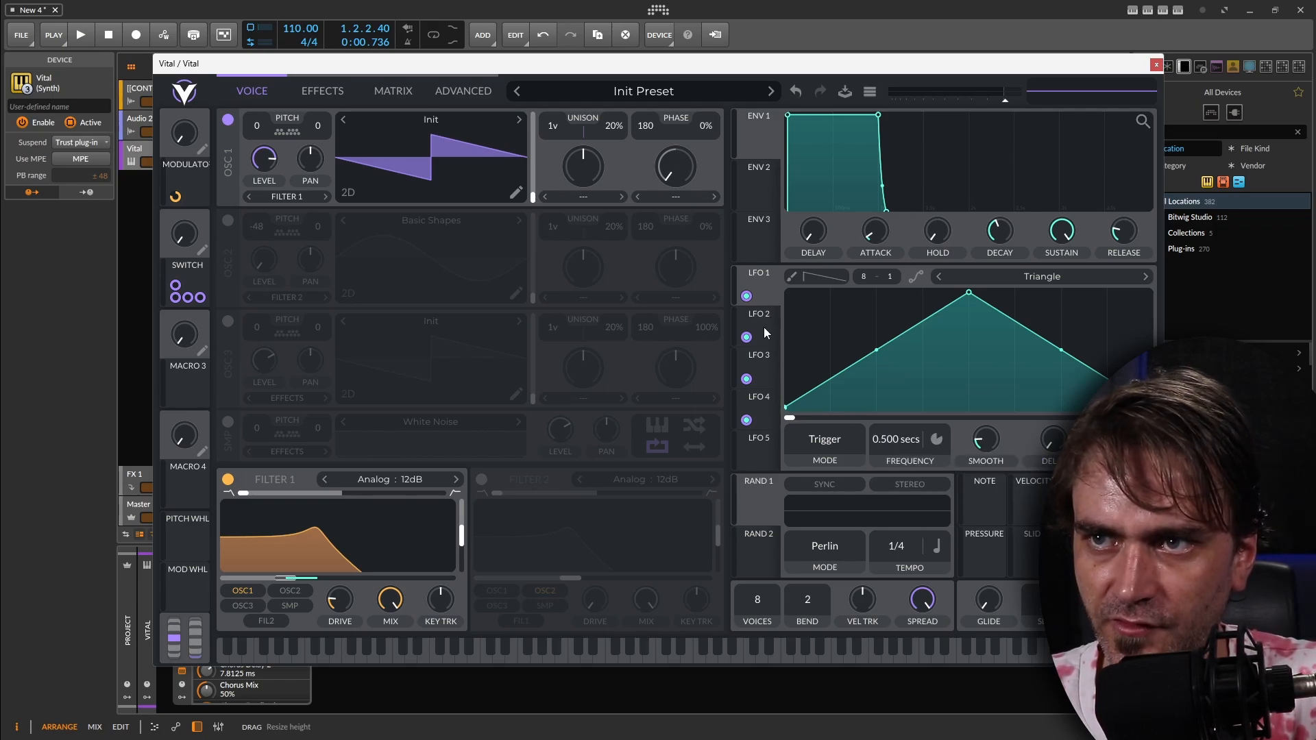
left_click(933, 444)
left_click(962, 469)
left_click(766, 362)
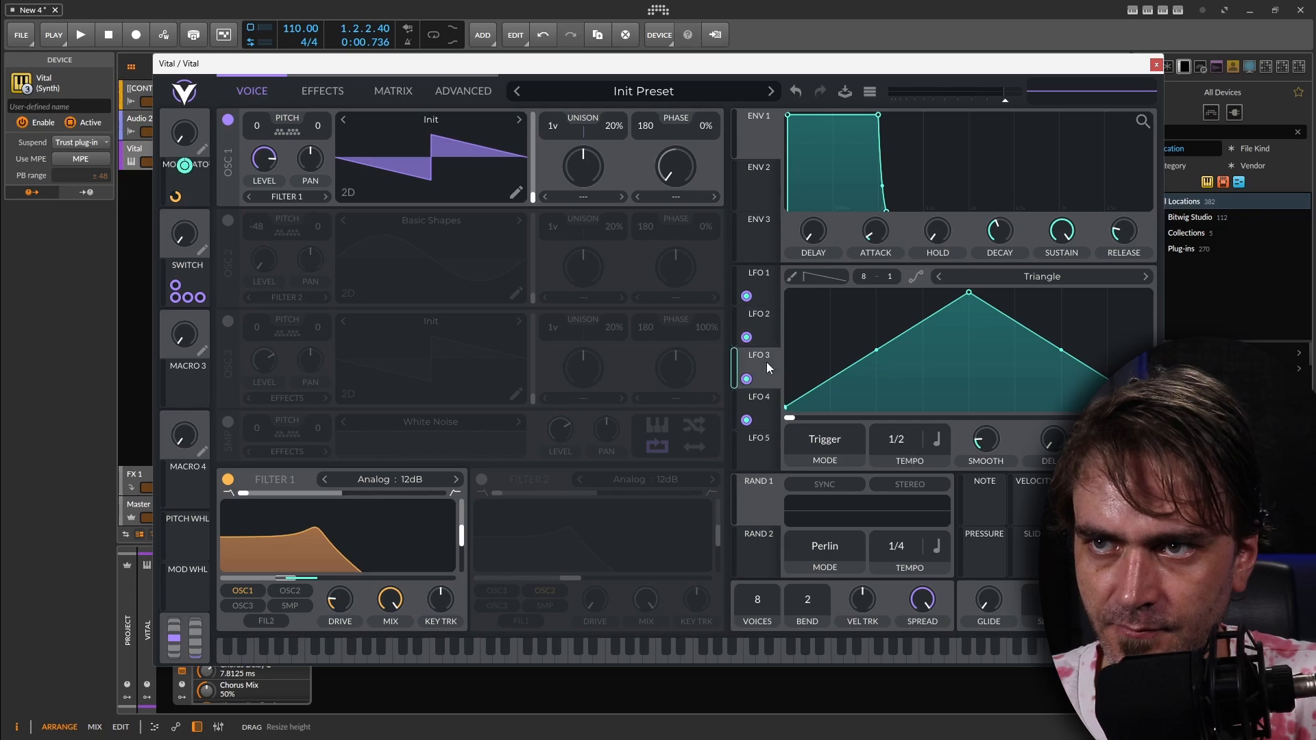
left_click(935, 440)
left_click(939, 461)
left_click(763, 401)
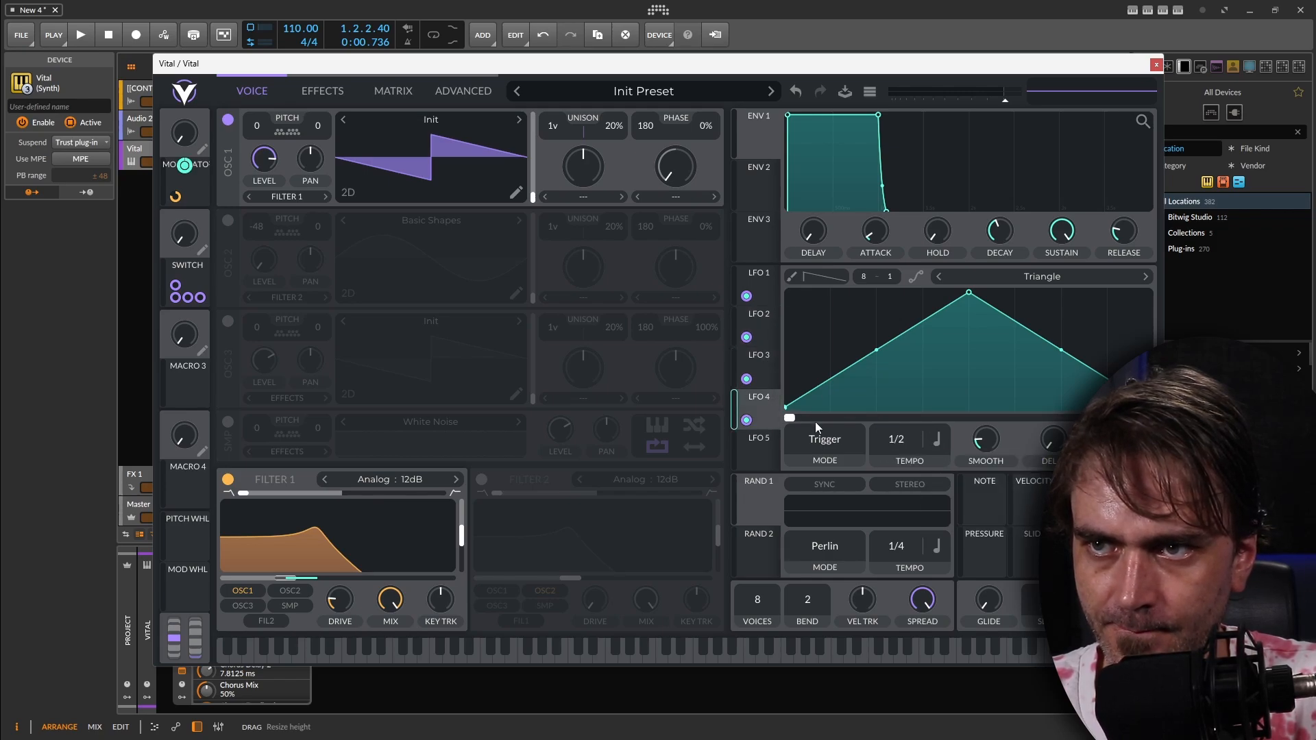
left_click(939, 440)
left_click(941, 463)
Step: Assign Macro 3 to the frequency of LFOs 1 to 4 and try its effect while playing a note
left_click(761, 278)
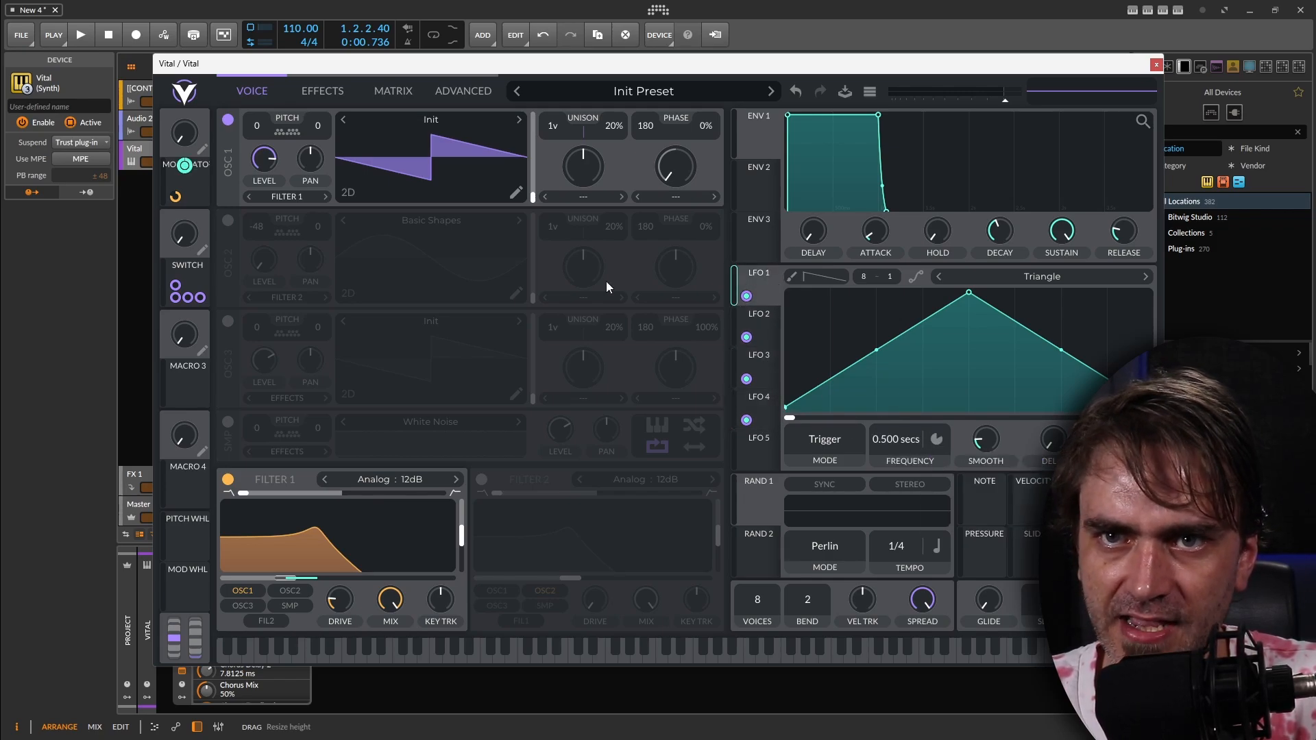
left_click_drag(182, 385, 874, 454)
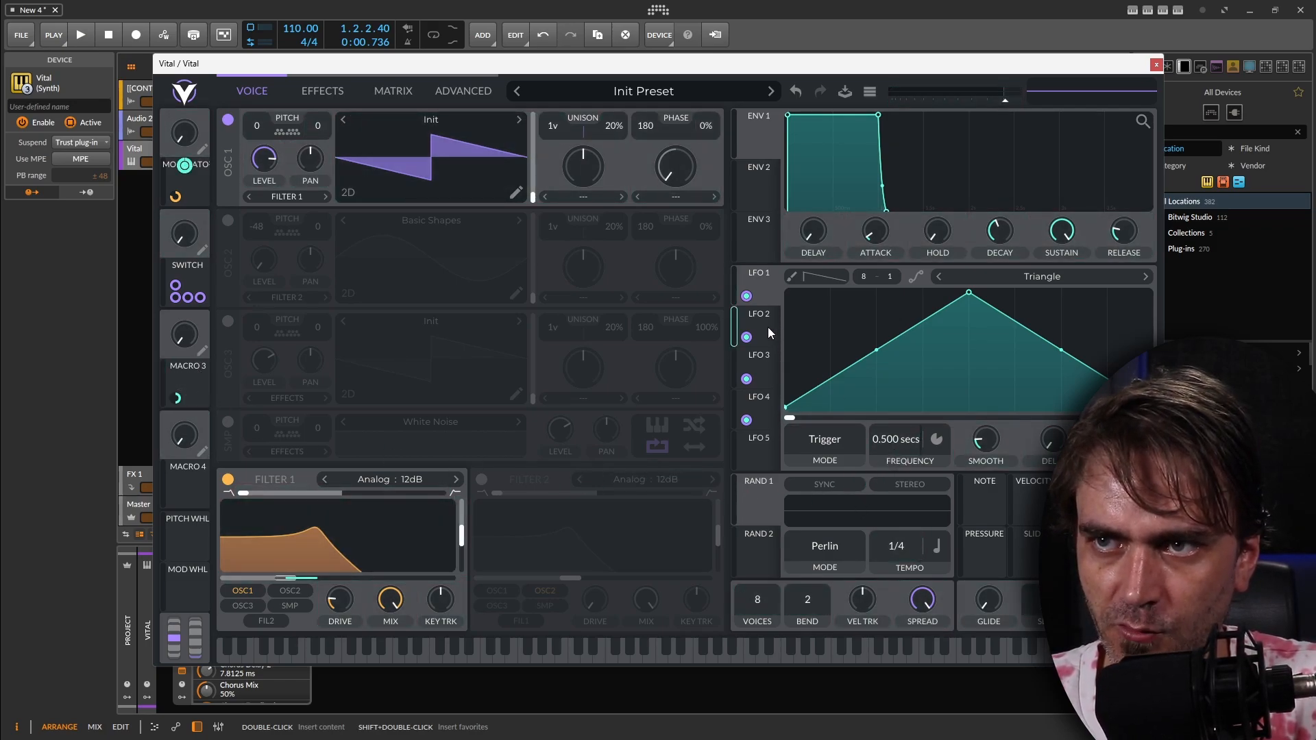
left_click_drag(746, 338, 540, 471)
left_click_drag(904, 446, 902, 446)
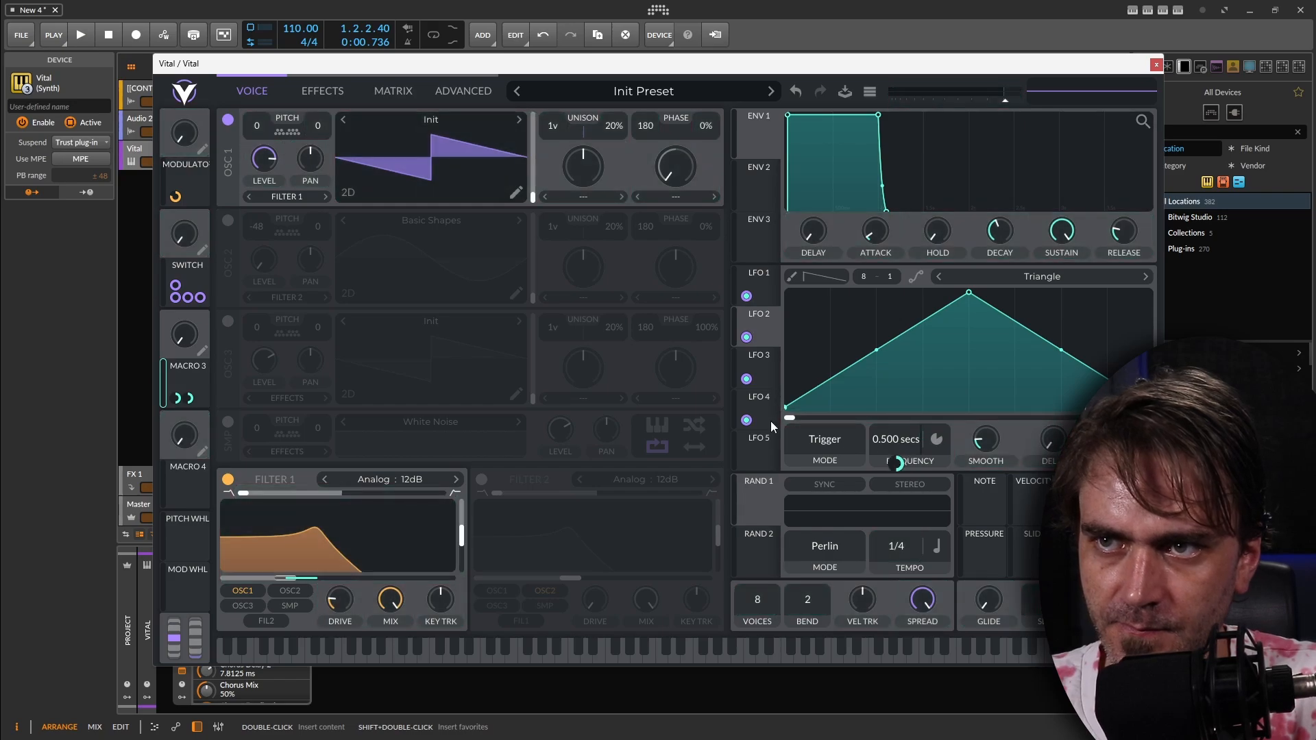
left_click(757, 375)
left_click_drag(195, 369, 901, 449)
left_click(759, 402)
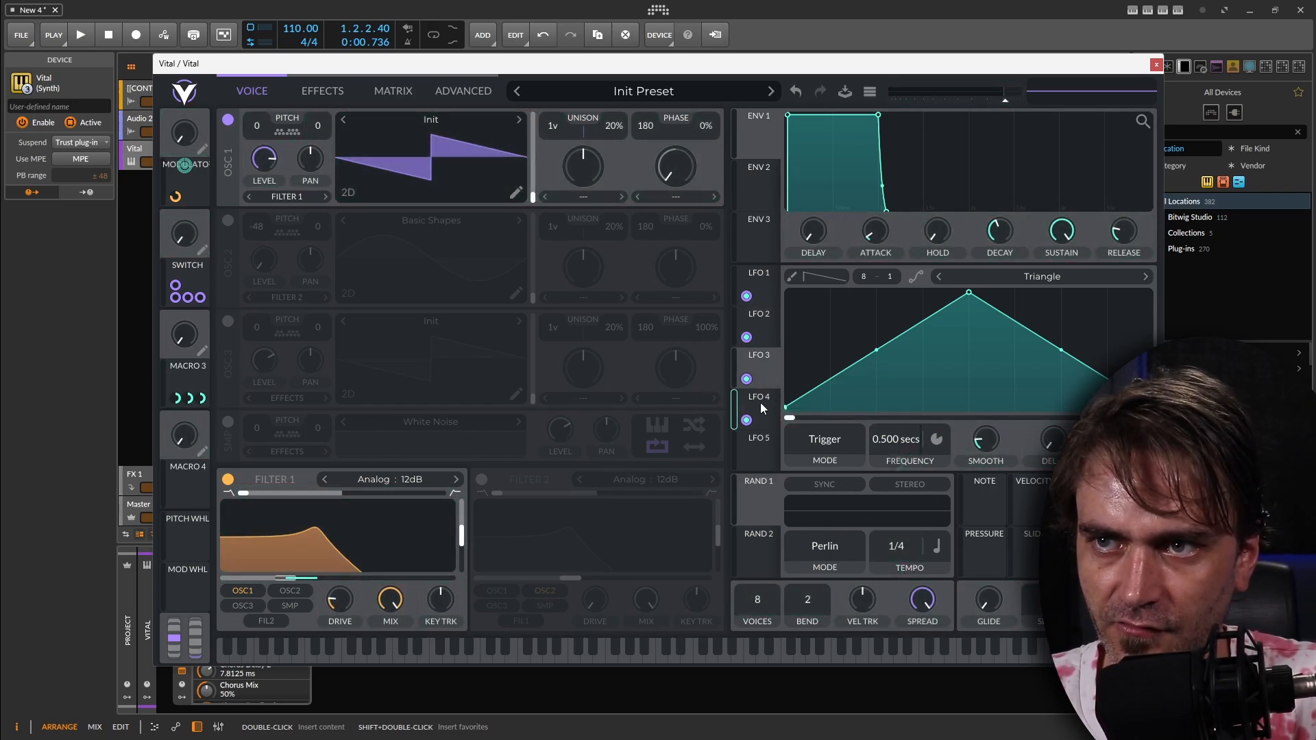
left_click_drag(181, 367, 895, 446)
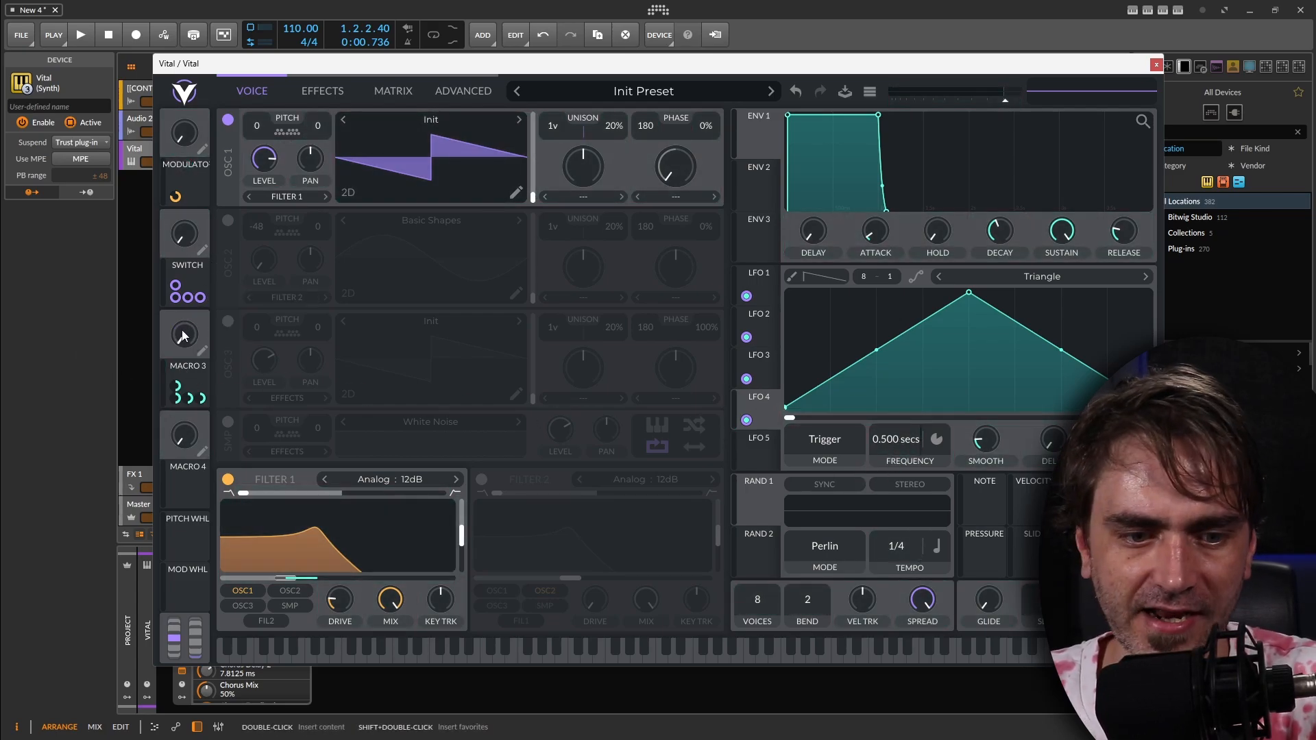
left_click_drag(180, 332, 193, 364)
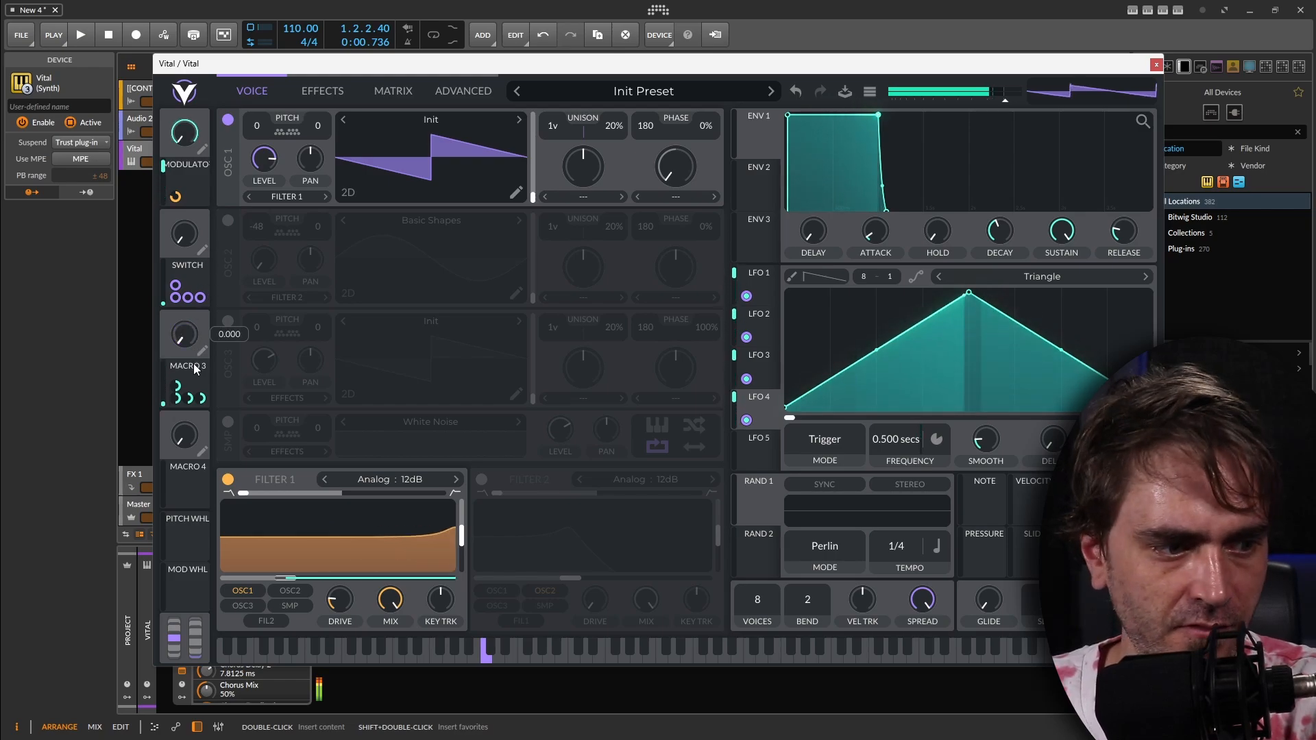
Step: Make the four Macro 3 to LFO frequency modulations bipolar and set Macro 3 to about 0.25
left_click(394, 91)
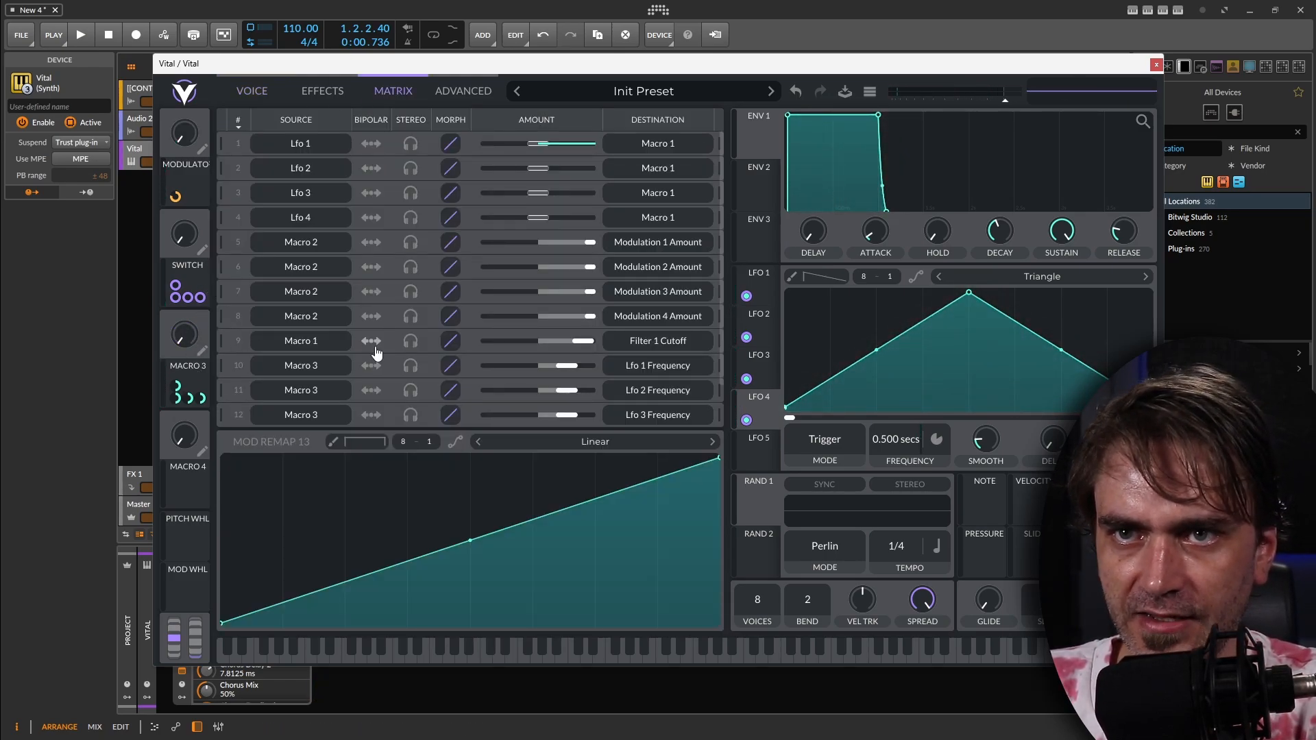
scroll(503, 375, "down", 2)
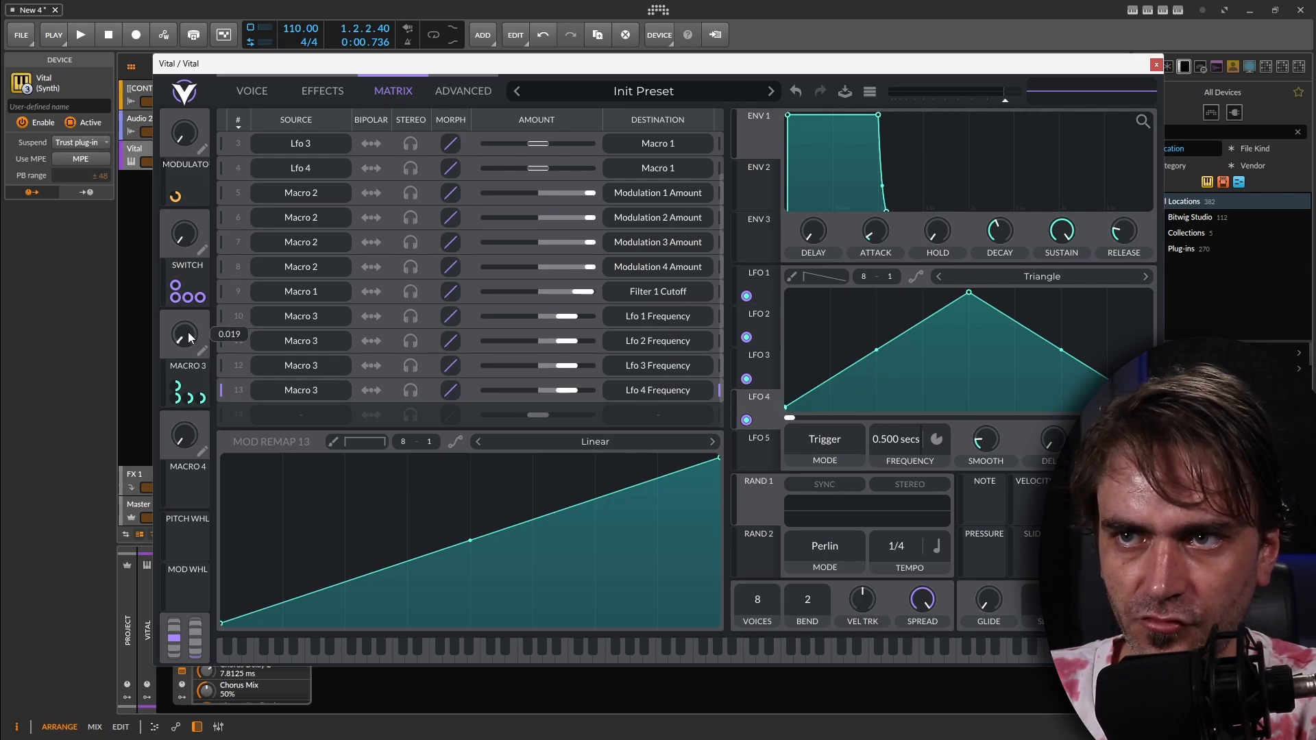
left_click(371, 341)
left_click(371, 366)
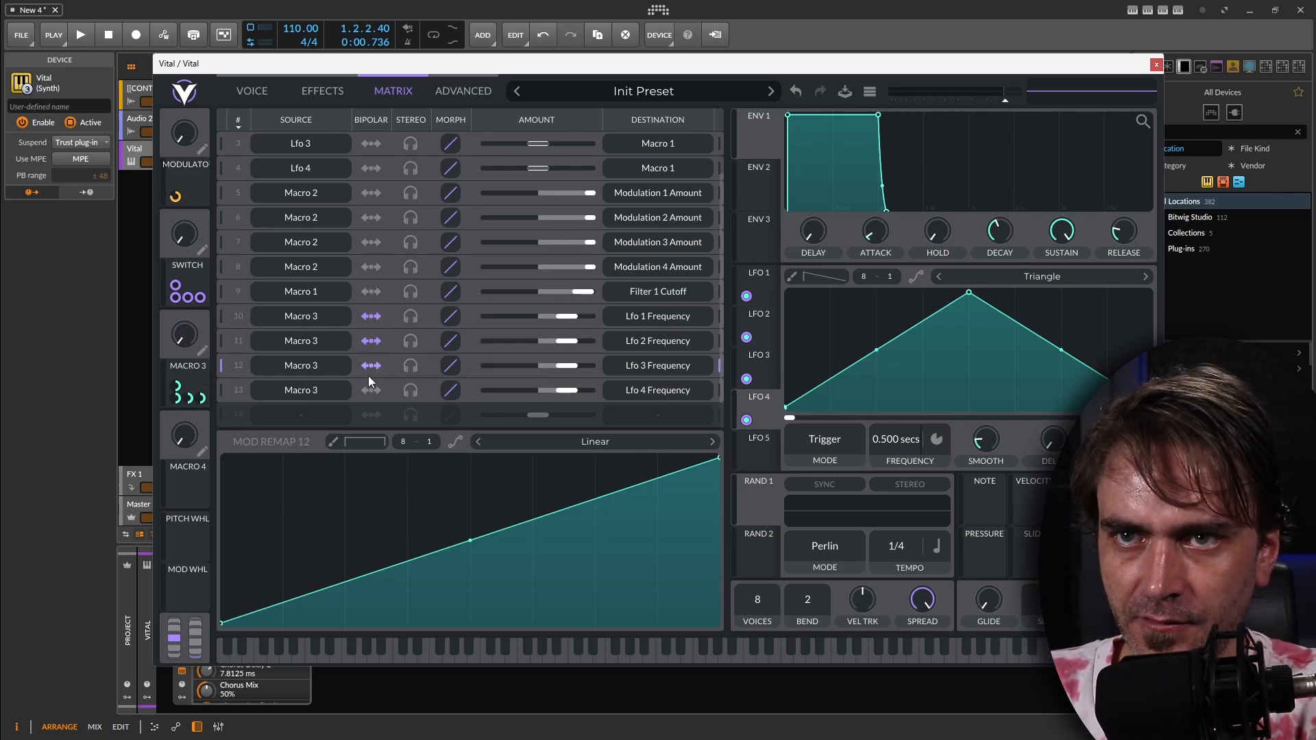
left_click_drag(181, 344, 196, 320)
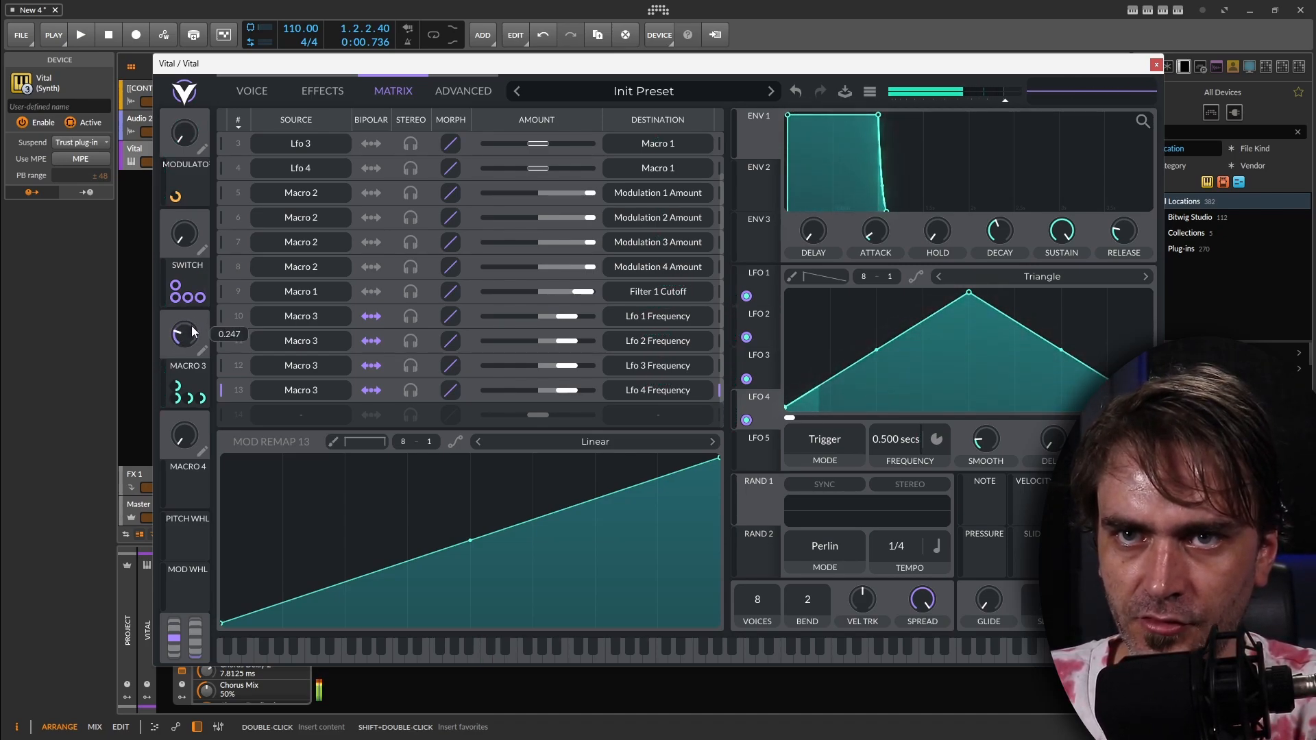
Step: Give the LFOs different shapes: Saw Down for LFO 2, Sin for LFO 3 and Saw Up for LFO 4
left_click(759, 299)
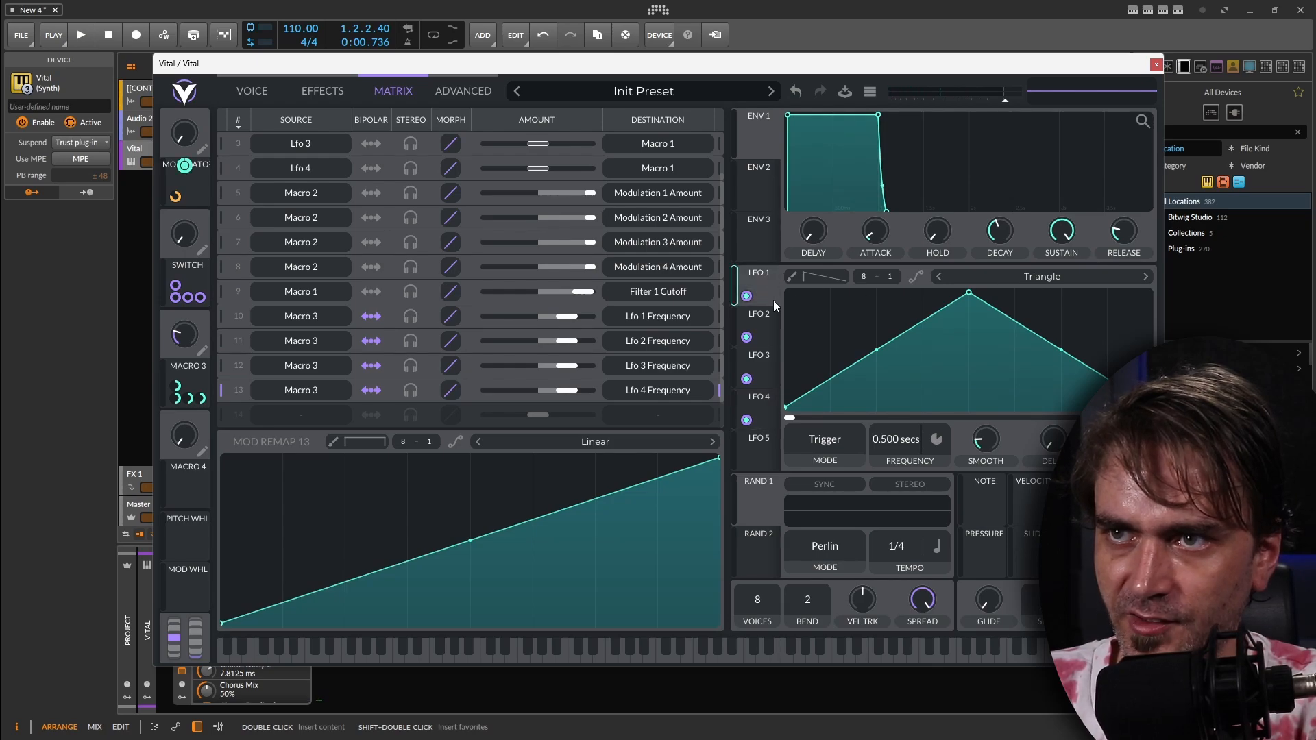
left_click(1043, 277)
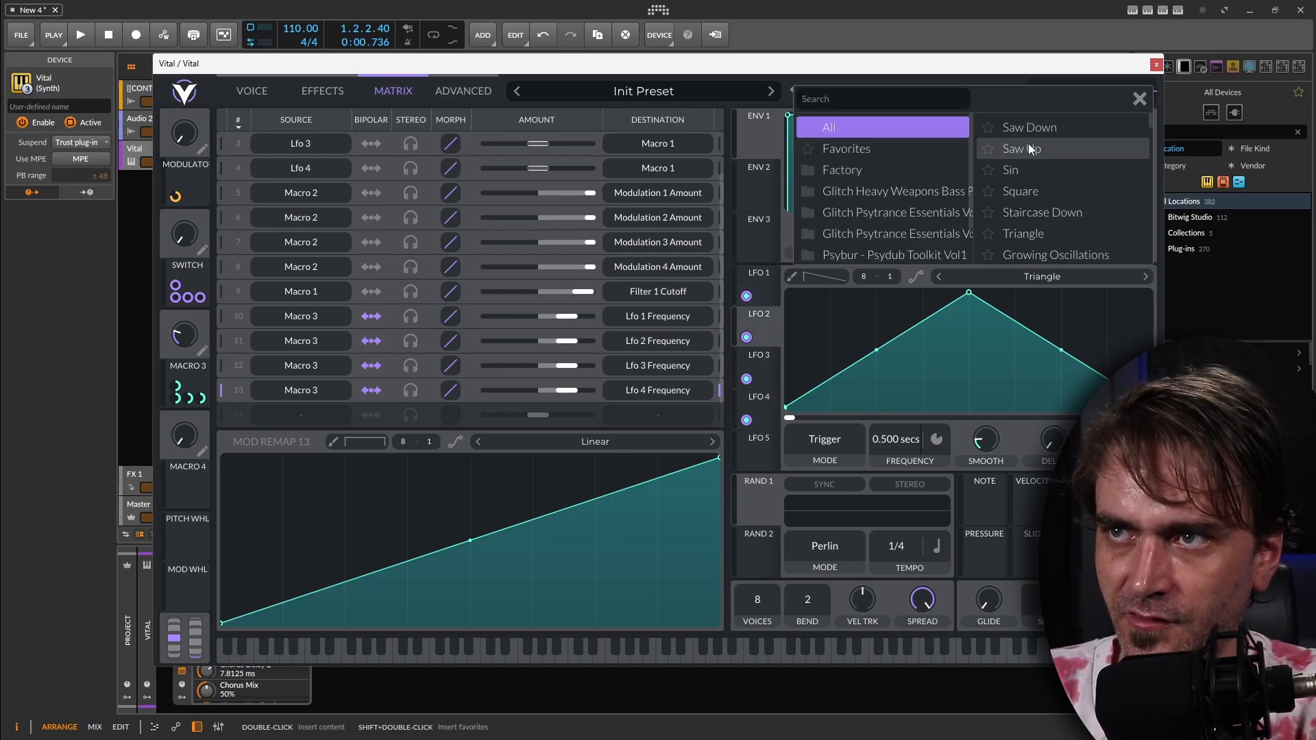
left_click(1045, 130)
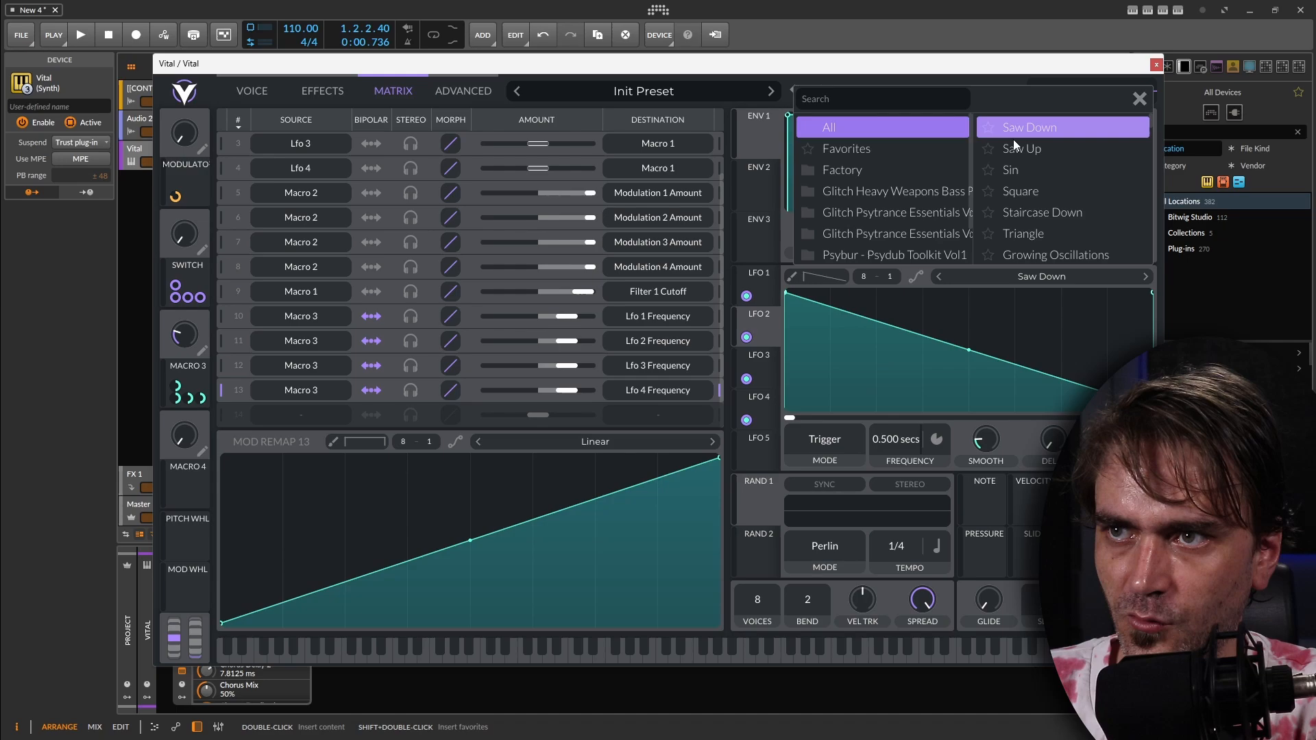
left_click(768, 357)
left_click(1074, 281)
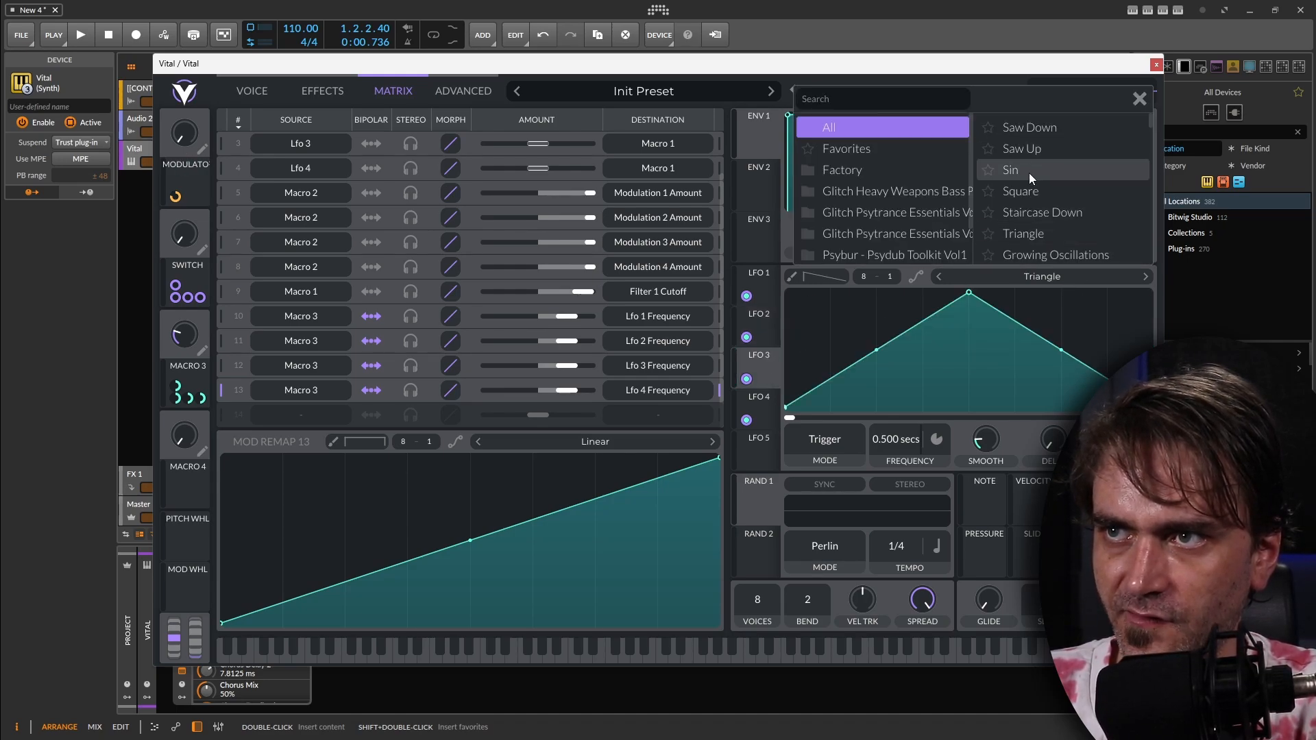
left_click(1030, 173)
left_click(767, 407)
left_click(1043, 276)
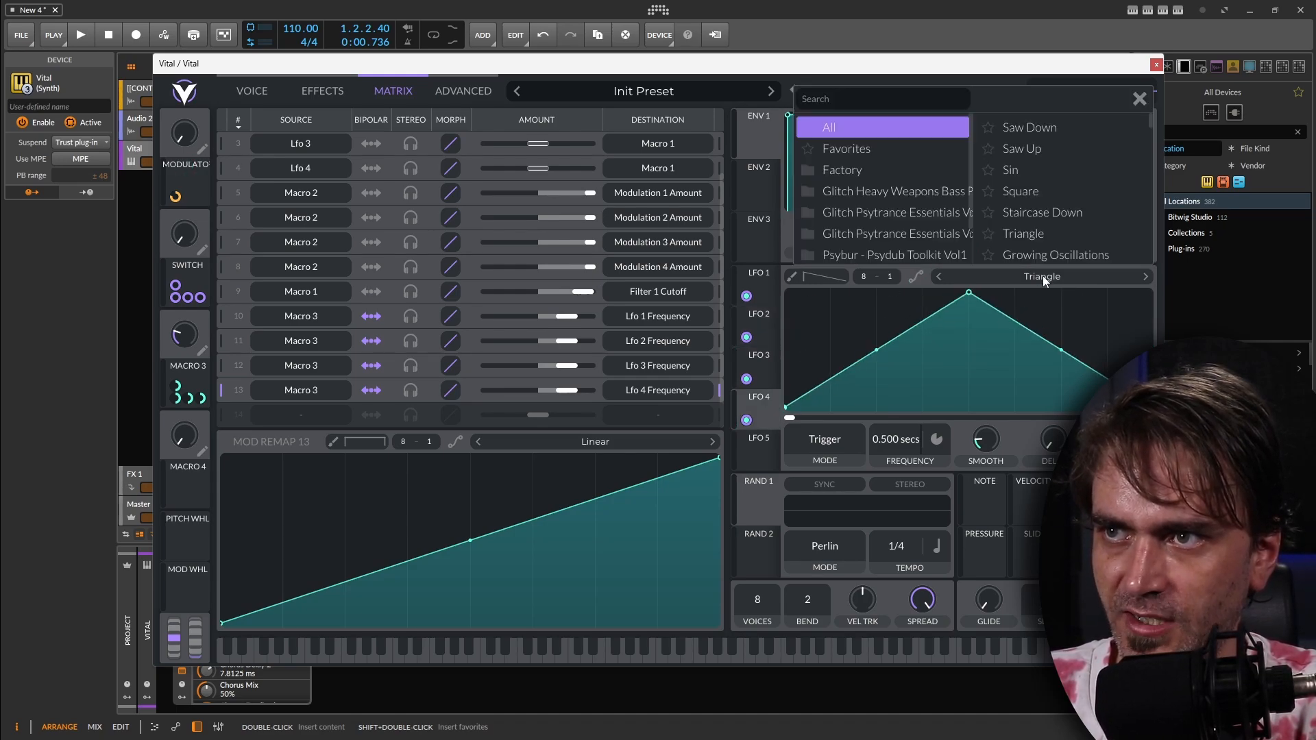
left_click(1055, 151)
Step: Review the shapes of LFOs 1 to 4 one after another
left_click(765, 281)
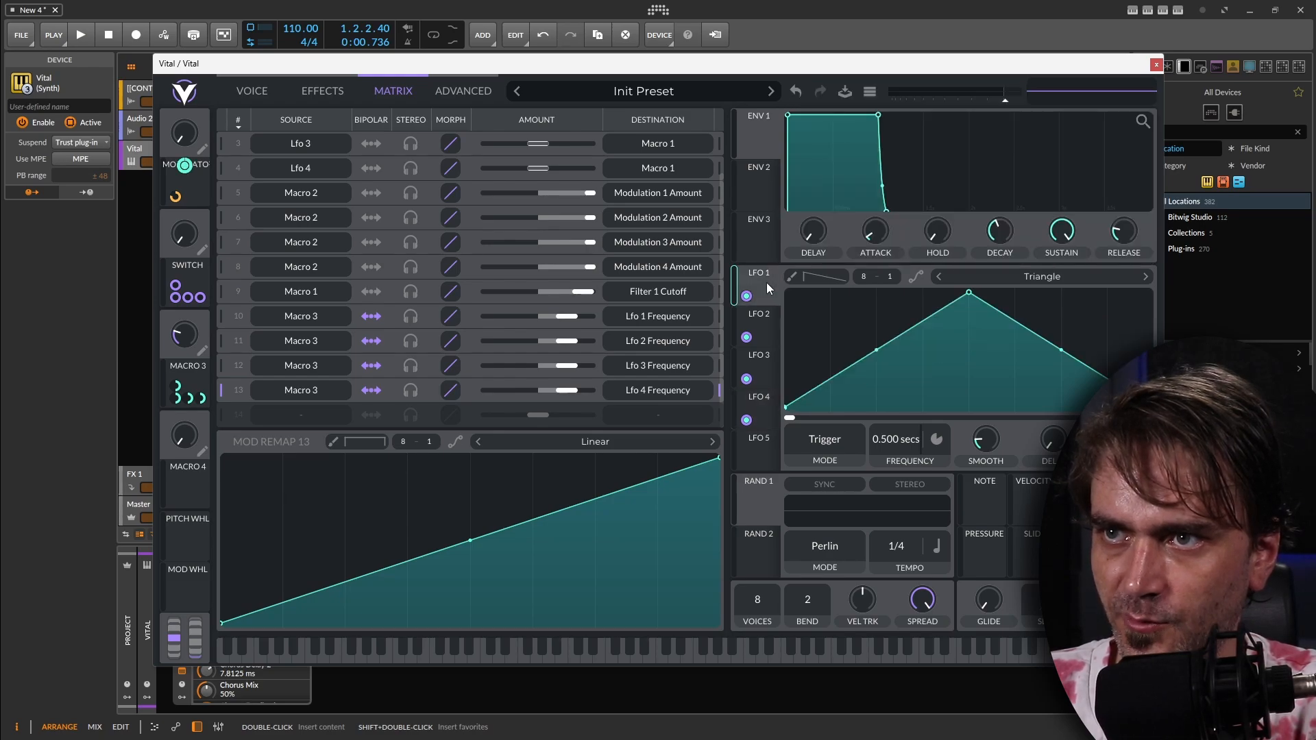
left_click(764, 331)
left_click(762, 373)
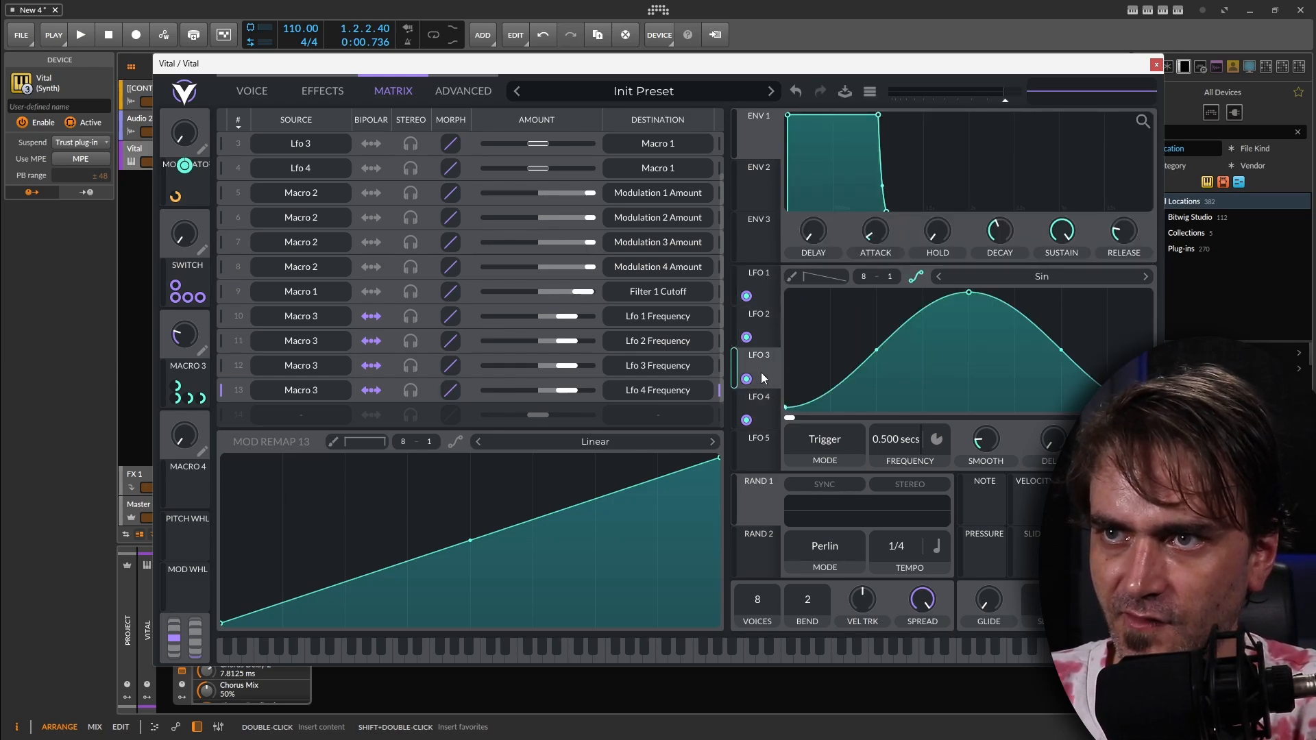
left_click(762, 340)
left_click(762, 374)
left_click(763, 406)
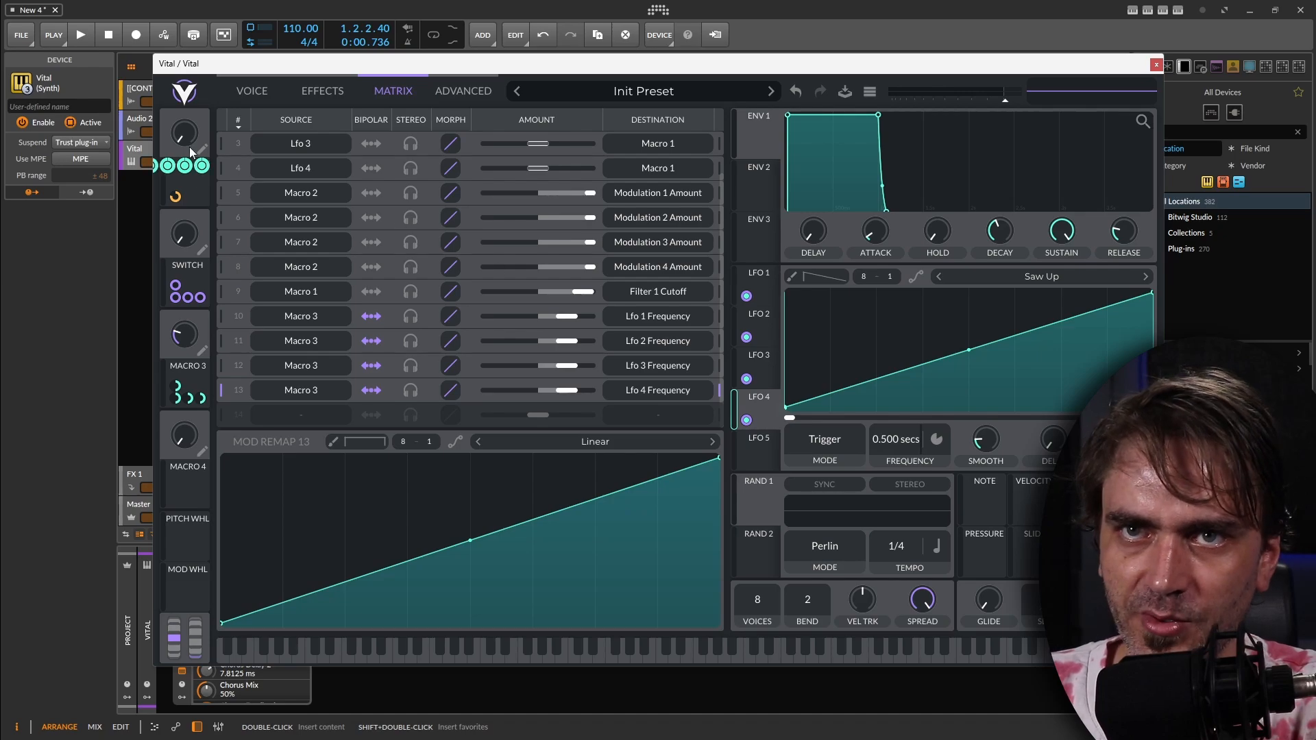
Step: Go back through LFOs 3, 2 and 1, turn LFO 1's smoothing fully down, and raise the SWITCH macro while a note plays
left_click(268, 78)
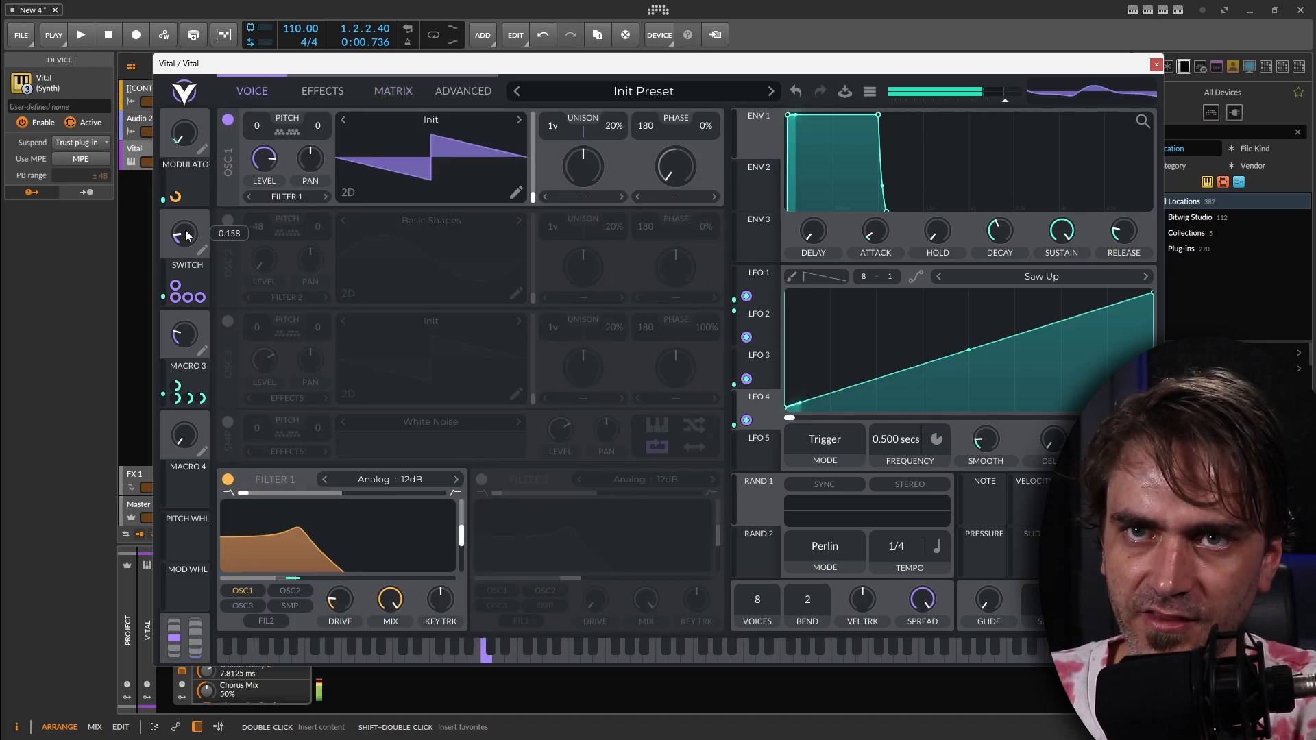
left_click(763, 365)
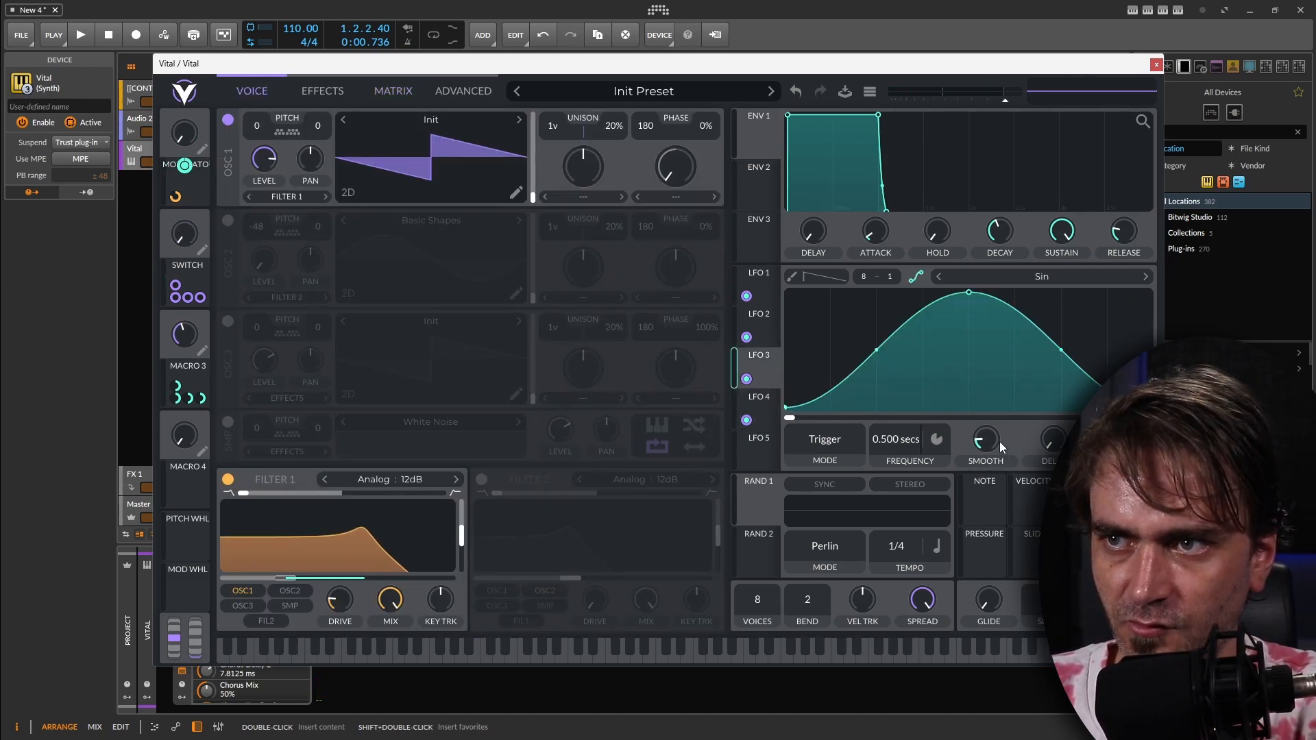
left_click(762, 336)
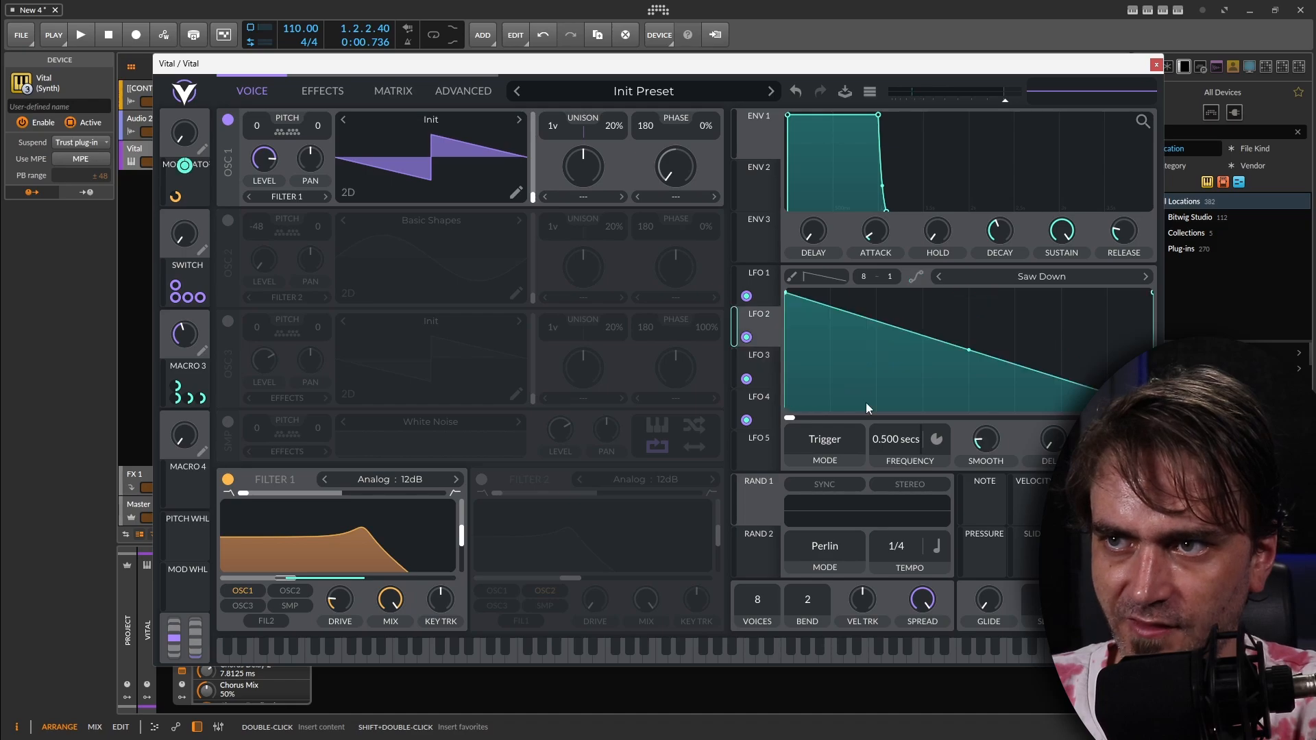
left_click(769, 285)
mouse_move(195, 172)
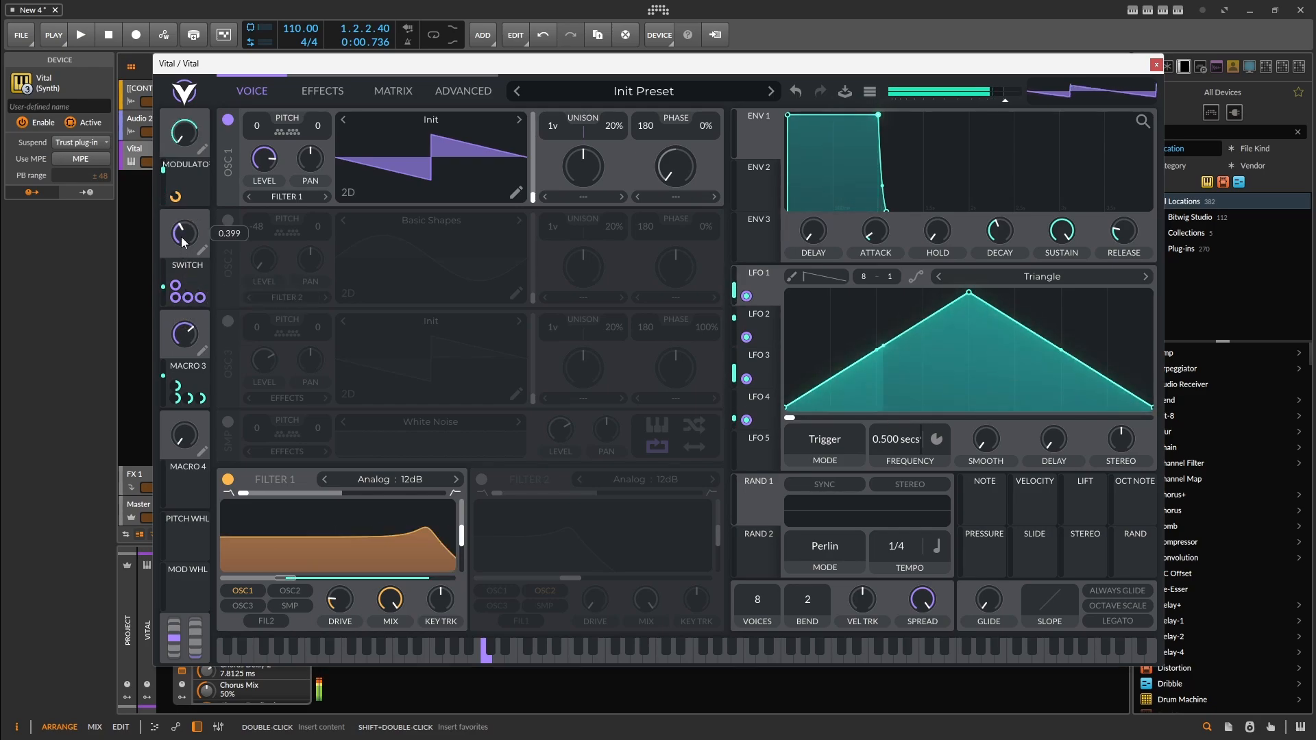
mouse_move(184, 241)
left_mouse_down()
mouse_move(188, 216)
mouse_move(184, 277)
mouse_move(189, 216)
left_mouse_up()
Step: Set filter 1 to a band-pass blend with about 79% resonance and adjust Macro 1's cutoff modulation amount to about 73
mouse_move(289, 578)
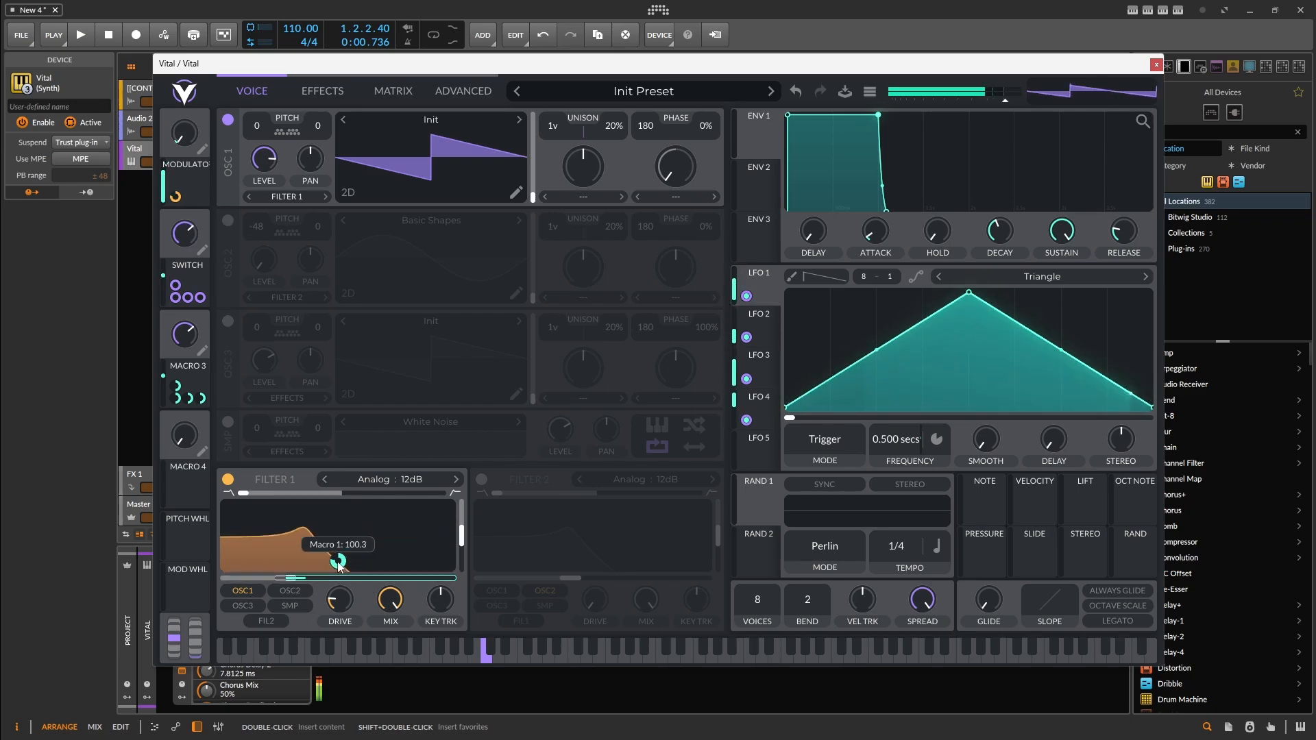
mouse_move(338, 563)
left_mouse_down()
mouse_move(339, 579)
mouse_move(321, 575)
left_mouse_up()
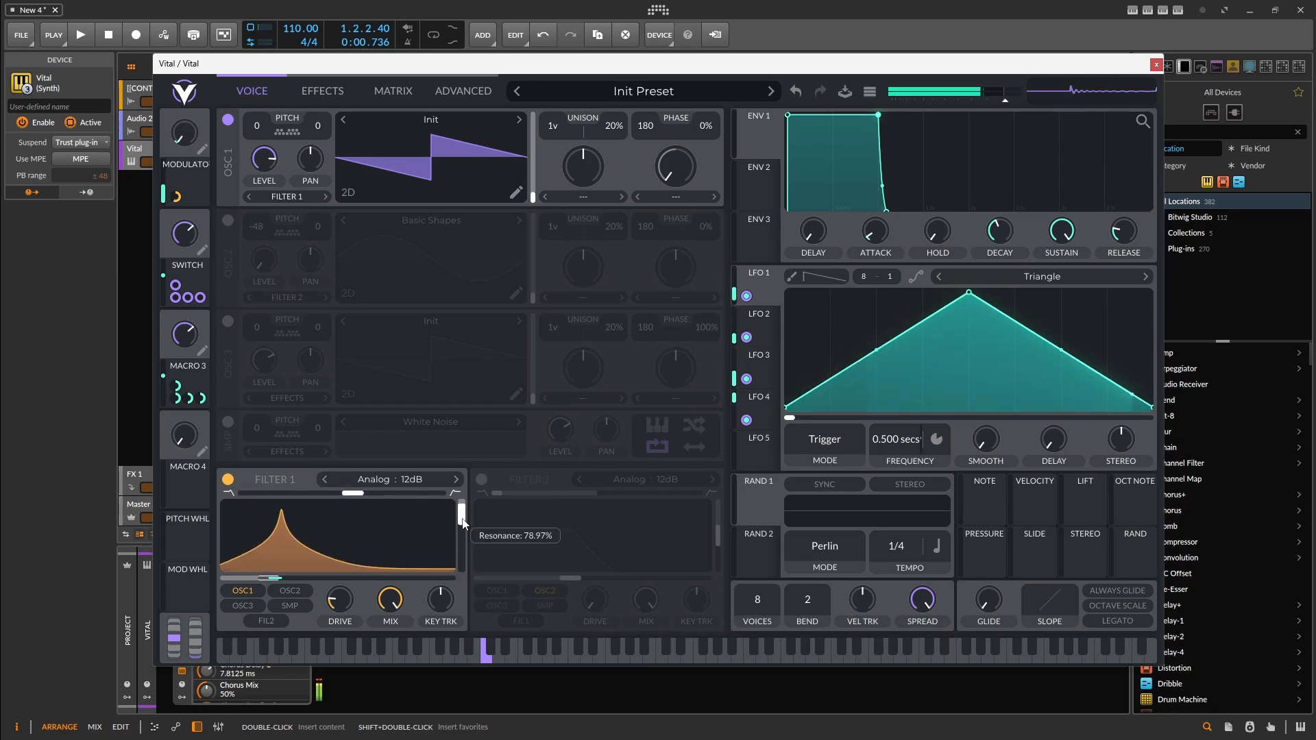
mouse_move(338, 561)
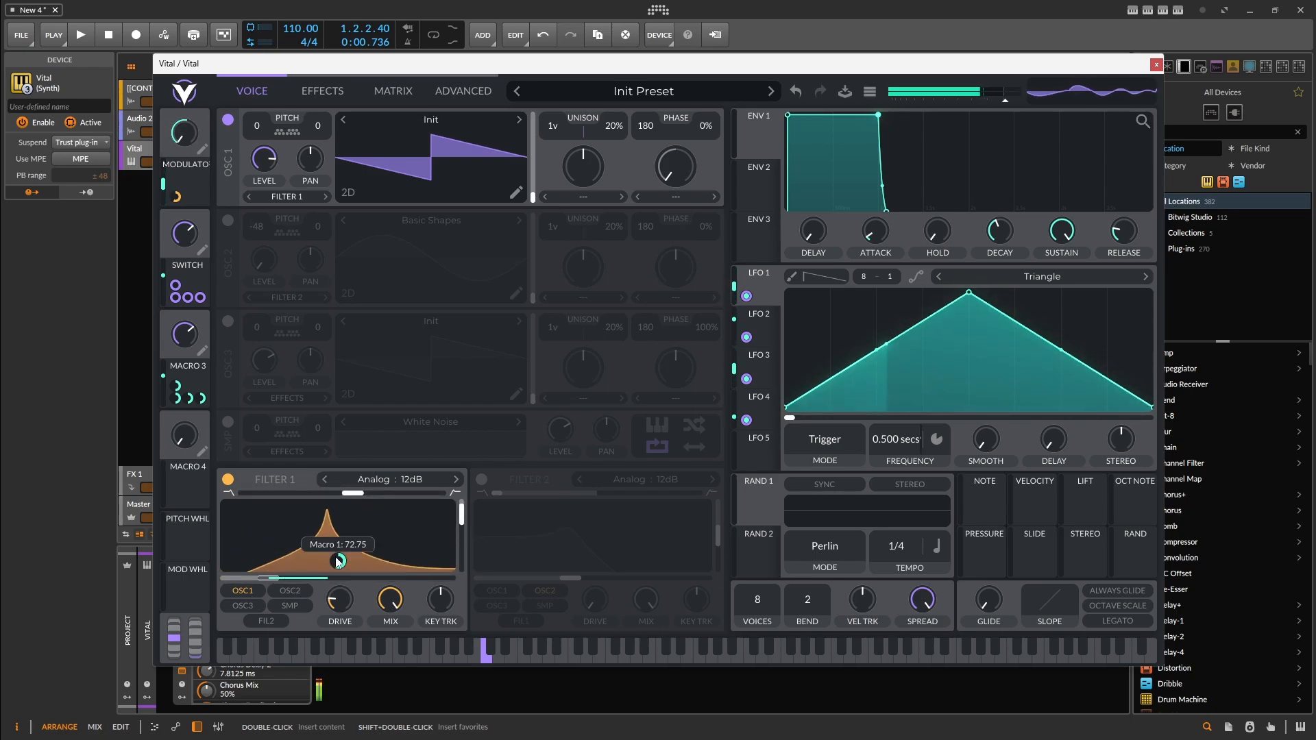
left_click_drag(338, 561, 310, 580)
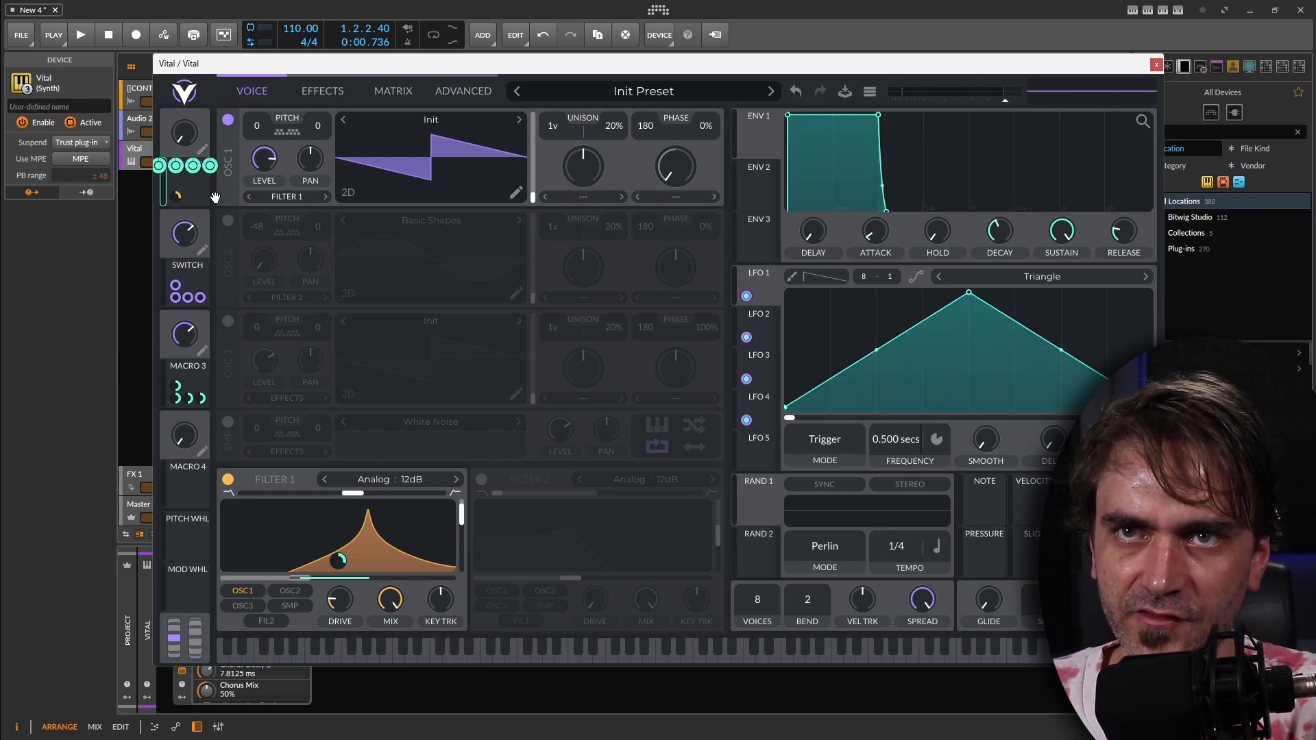
Step: Assign Macro 1 to oscillator 1's pitch transpose and try different SWITCH and Macro 3 settings while playing a note
left_click_drag(215, 198, 264, 159)
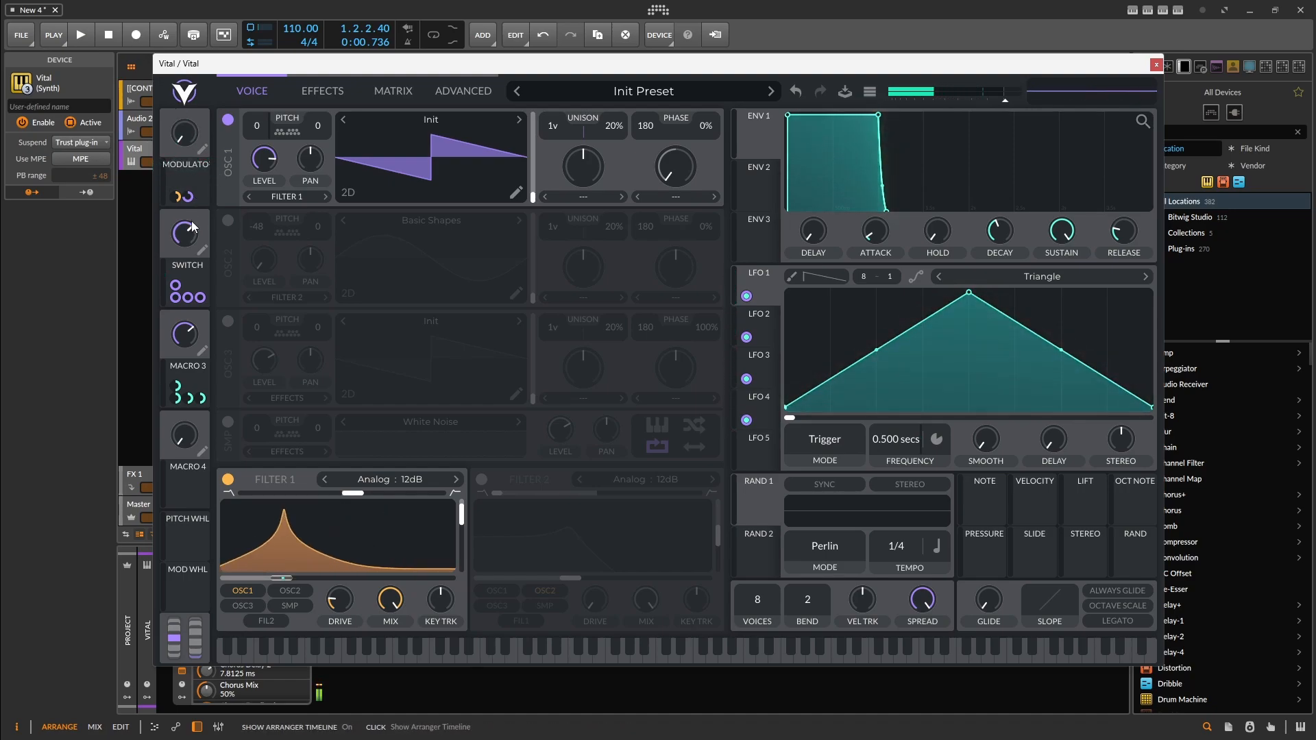
left_click_drag(187, 212, 196, 181)
left_click_drag(190, 331, 211, 307)
mouse_move(188, 238)
left_mouse_down()
mouse_move(187, 273)
mouse_move(190, 219)
left_mouse_up()
left_click_drag(184, 336, 192, 368)
left_click_drag(184, 224, 189, 192)
mouse_move(189, 328)
left_mouse_down()
mouse_move(185, 377)
mouse_move(198, 282)
mouse_move(192, 365)
mouse_move(195, 303)
mouse_move(195, 329)
left_mouse_up()
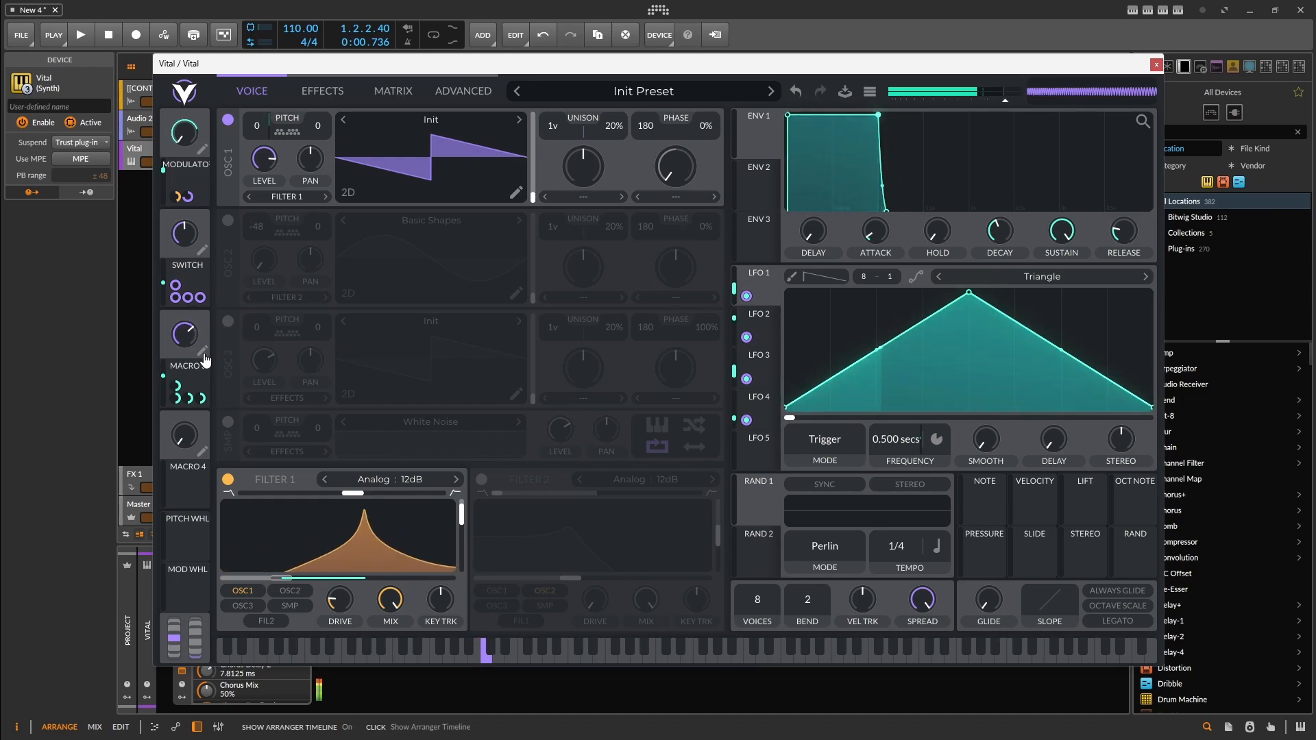
Step: Rename Macro 3 as SPEED and vary its value while a note plays
left_click(202, 351)
type("SPEED")
key("Return")
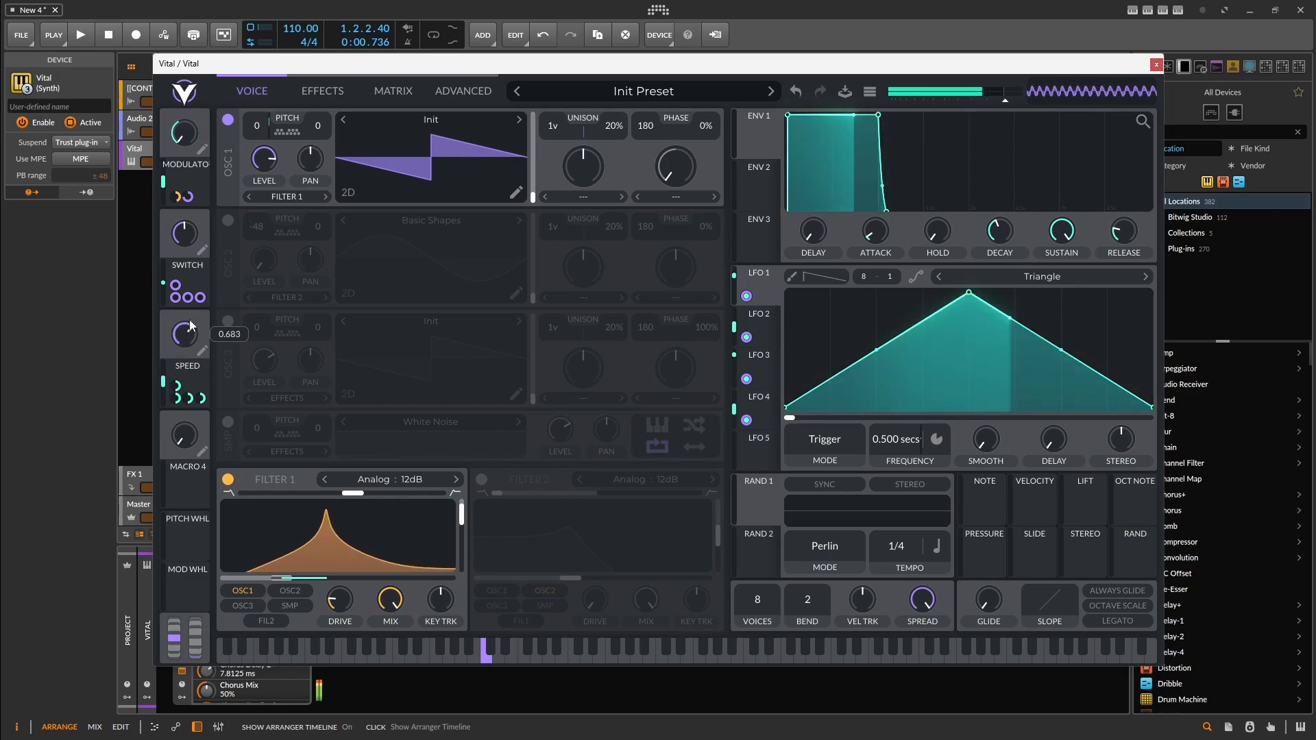
left_click_drag(191, 336, 196, 348)
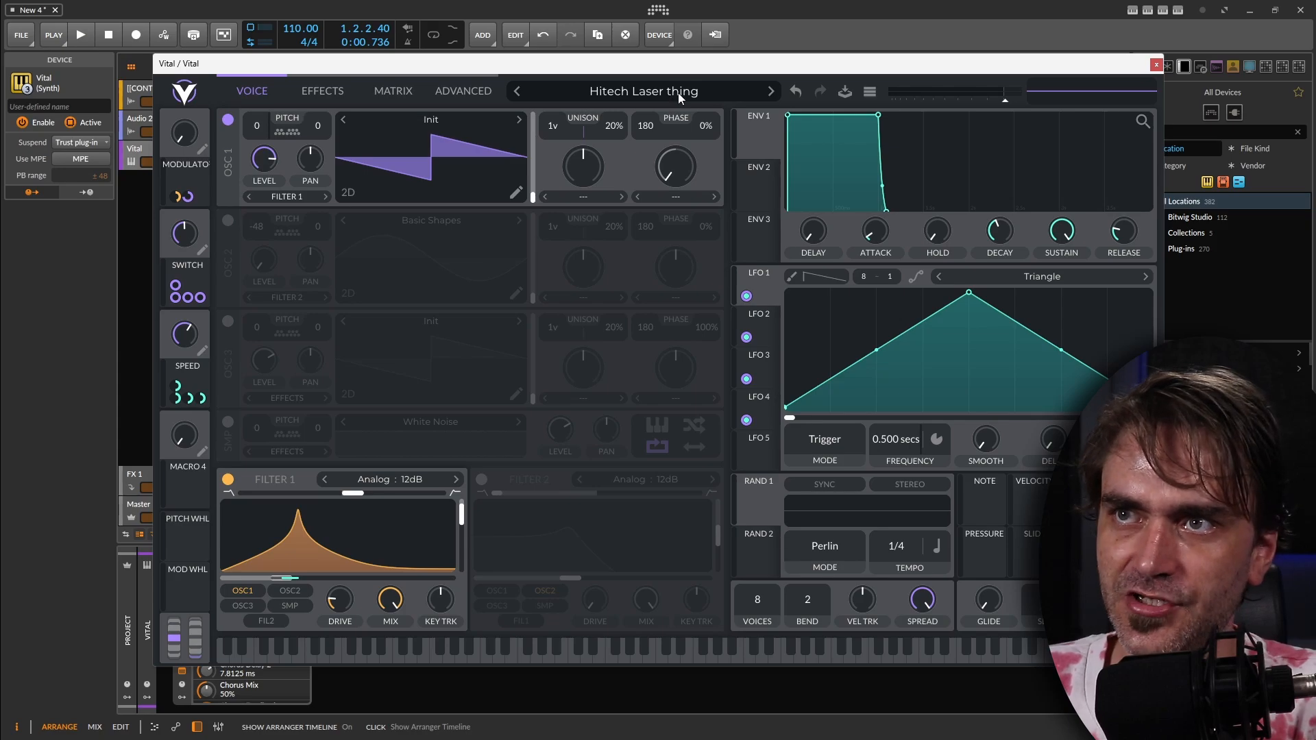
Step: Initialize the preset and set LFO 1 to a Freeze tempo with no smoothing and a four-column grid
left_click(870, 94)
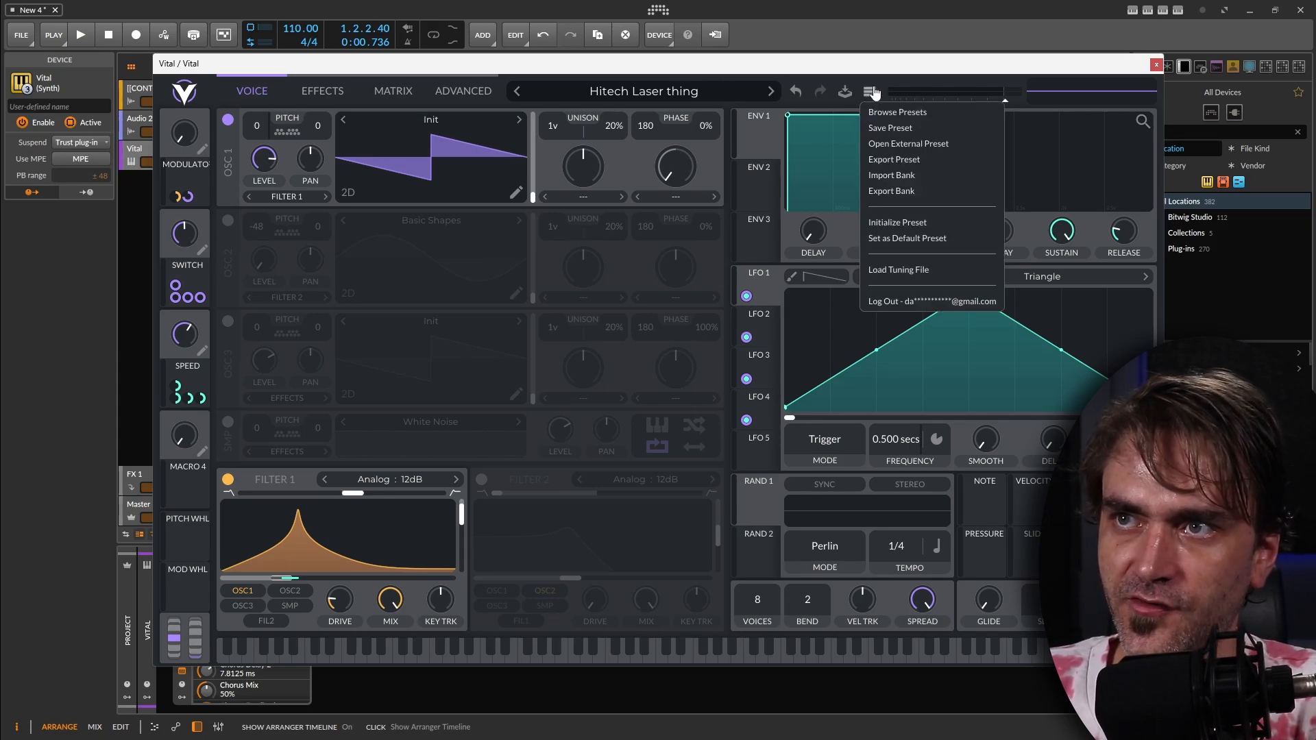
left_click(905, 222)
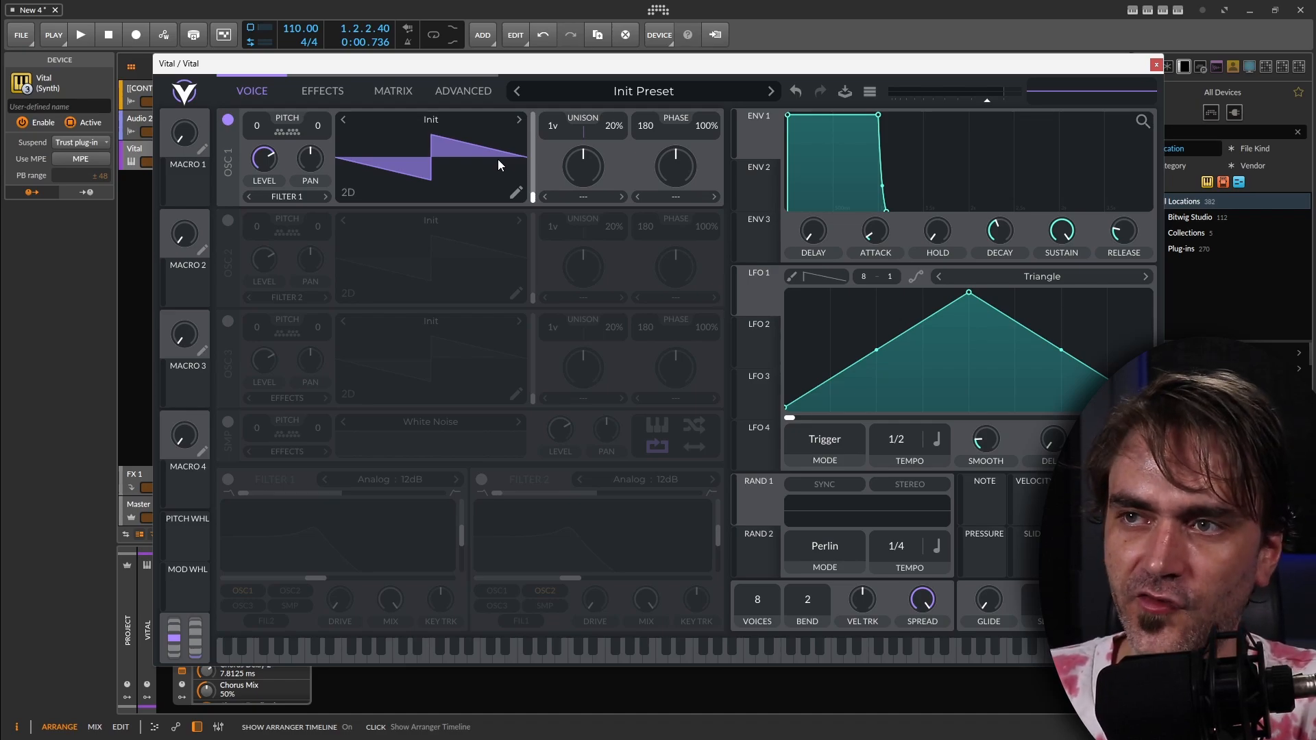
left_click_drag(897, 440, 902, 680)
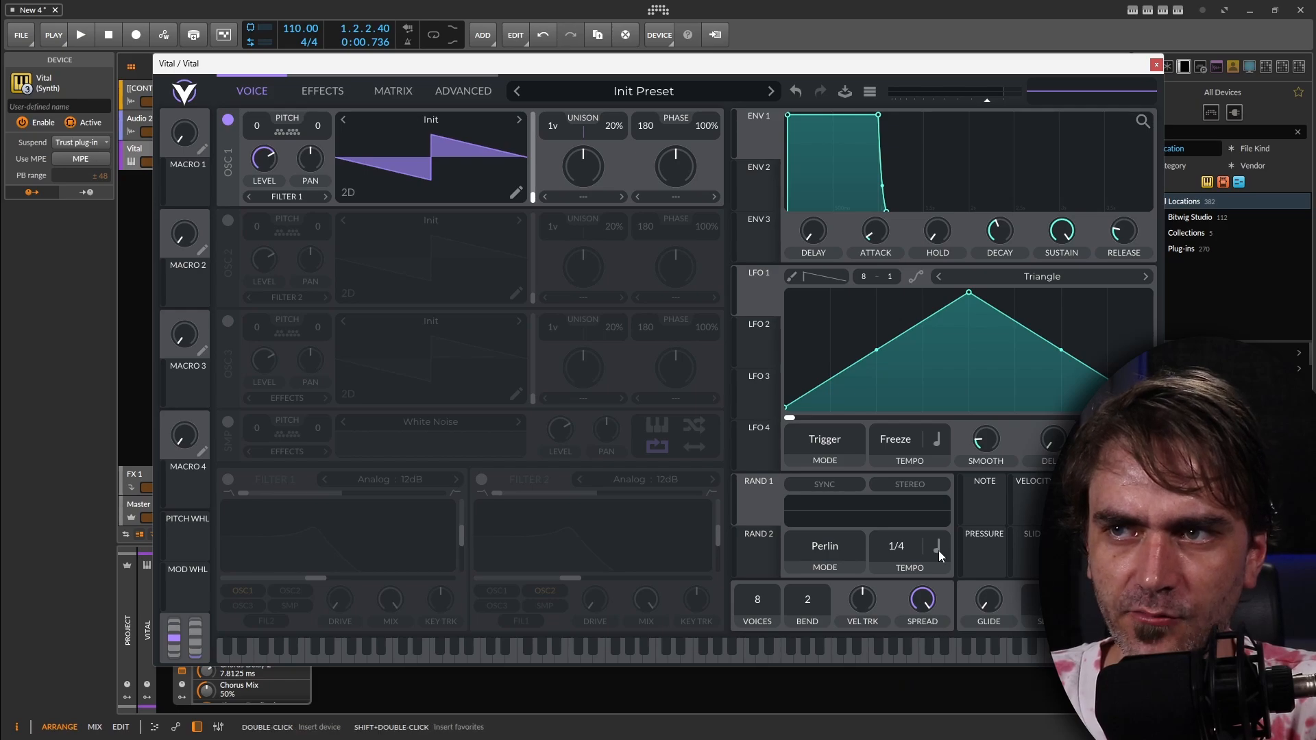
left_click(938, 441)
left_click(939, 483)
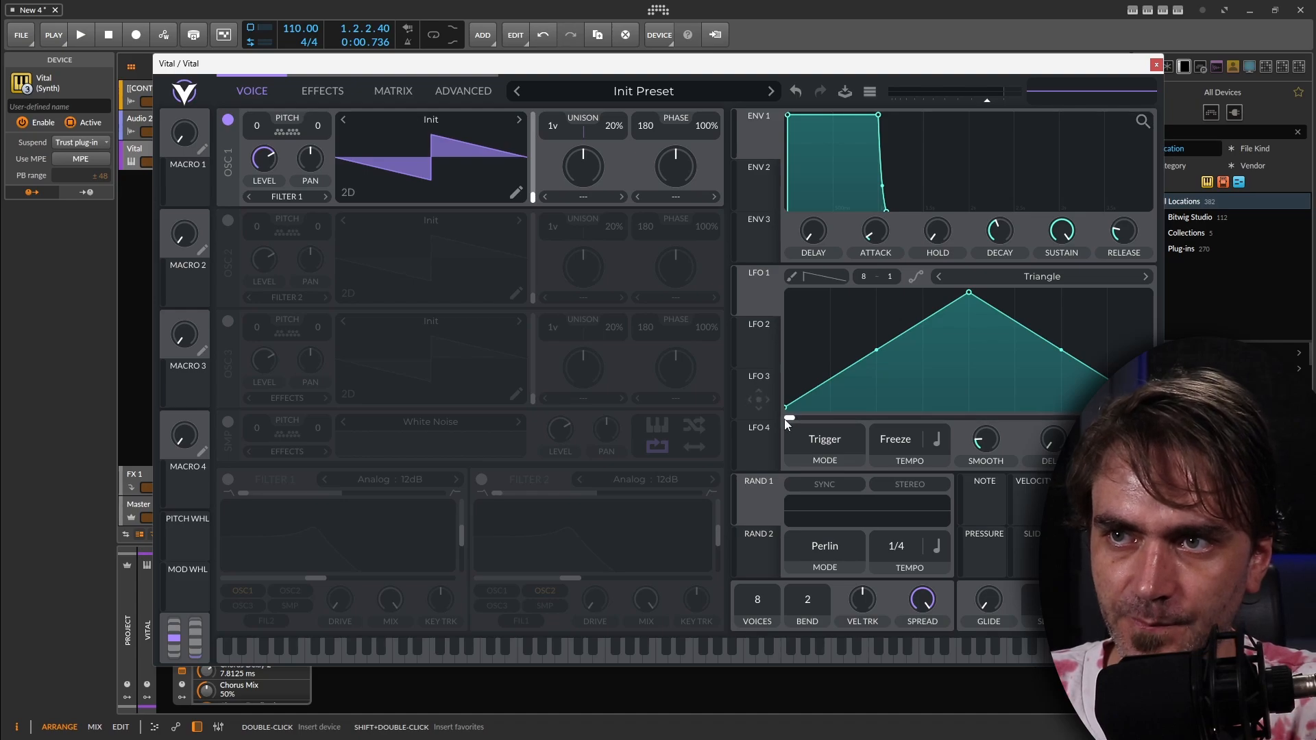
mouse_move(804, 419)
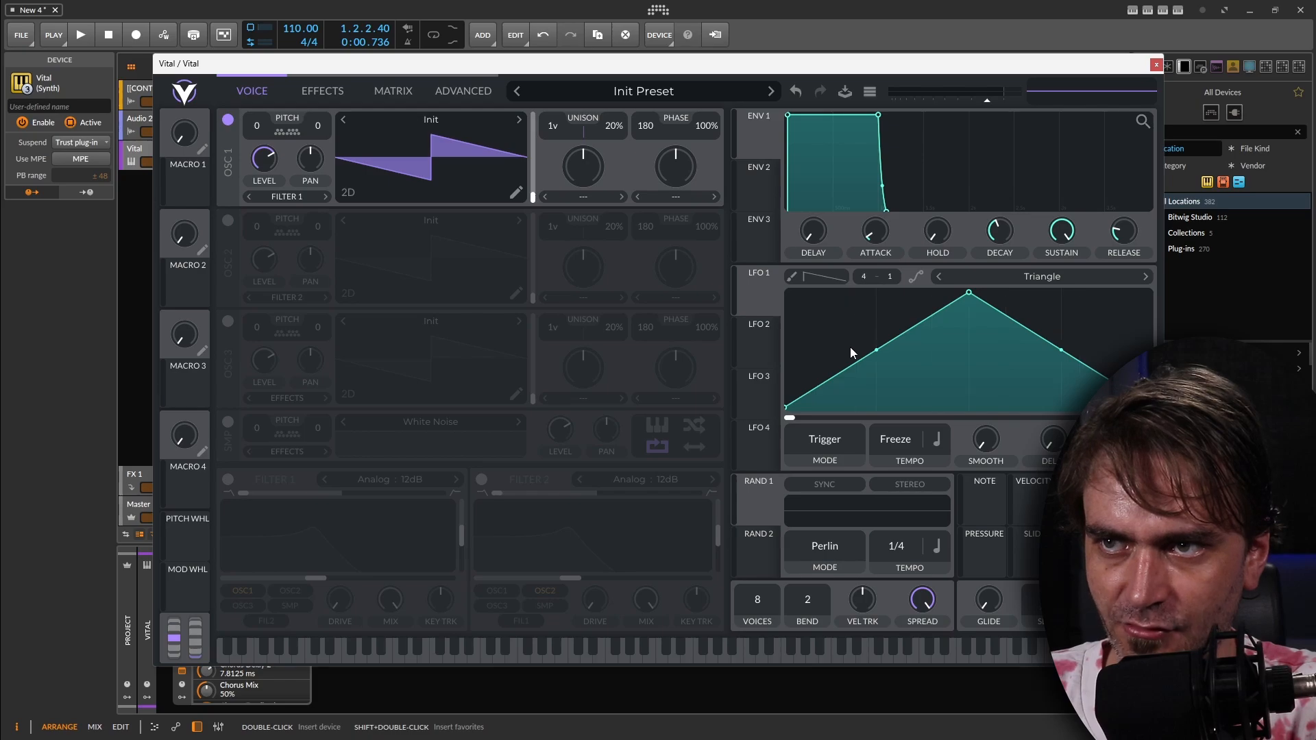
Step: Add a zero-level point at the first quarter of LFO 1's curve and a full-height peak before it
double_click(848, 366)
left_click_drag(848, 366, 876, 407)
double_click(849, 293)
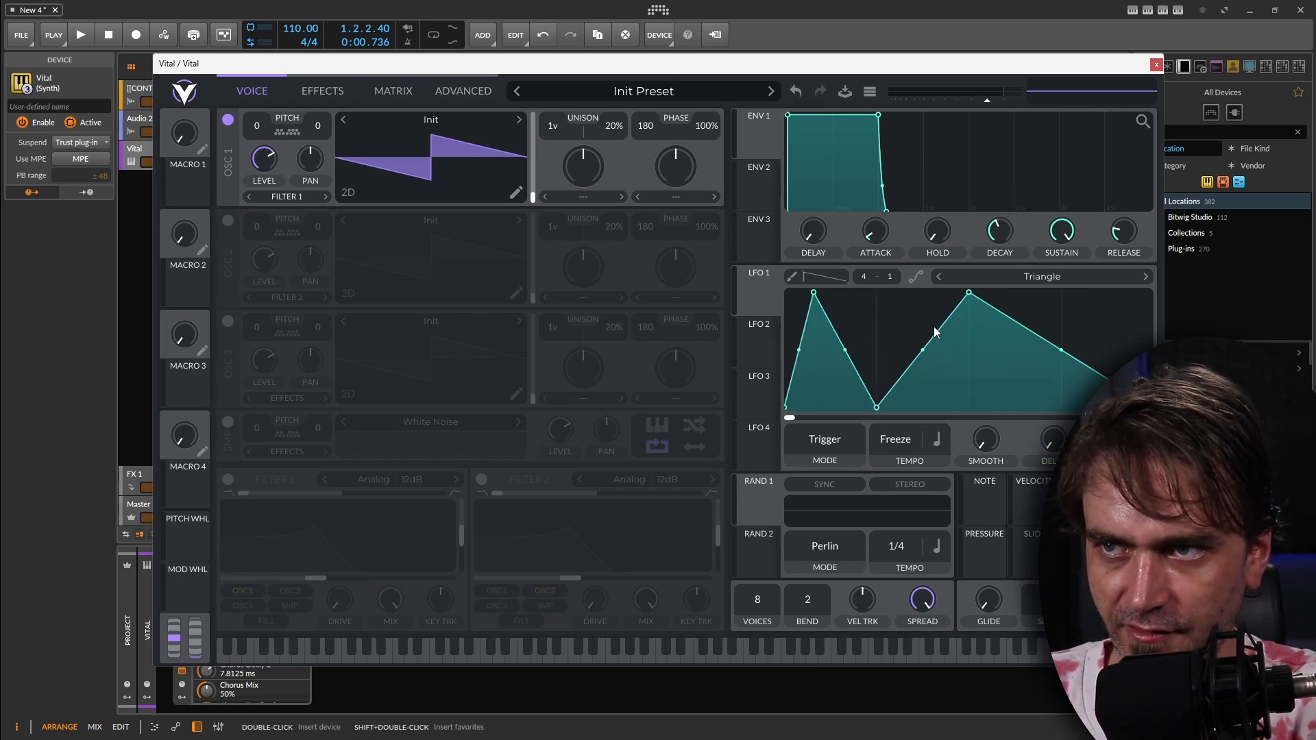
double_click(934, 326)
mouse_move(934, 327)
left_mouse_down()
mouse_move(934, 294)
mouse_move(953, 295)
mouse_move(931, 292)
mouse_move(937, 328)
left_mouse_up()
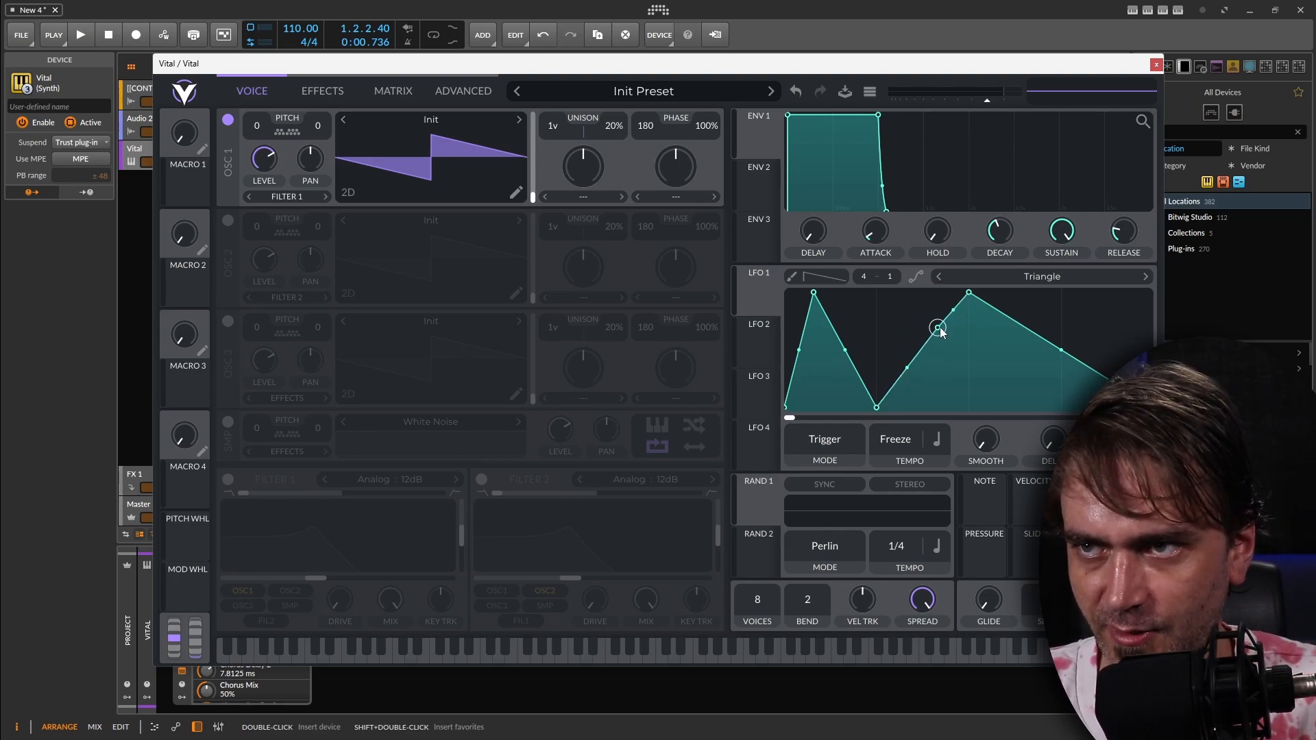
double_click(938, 329)
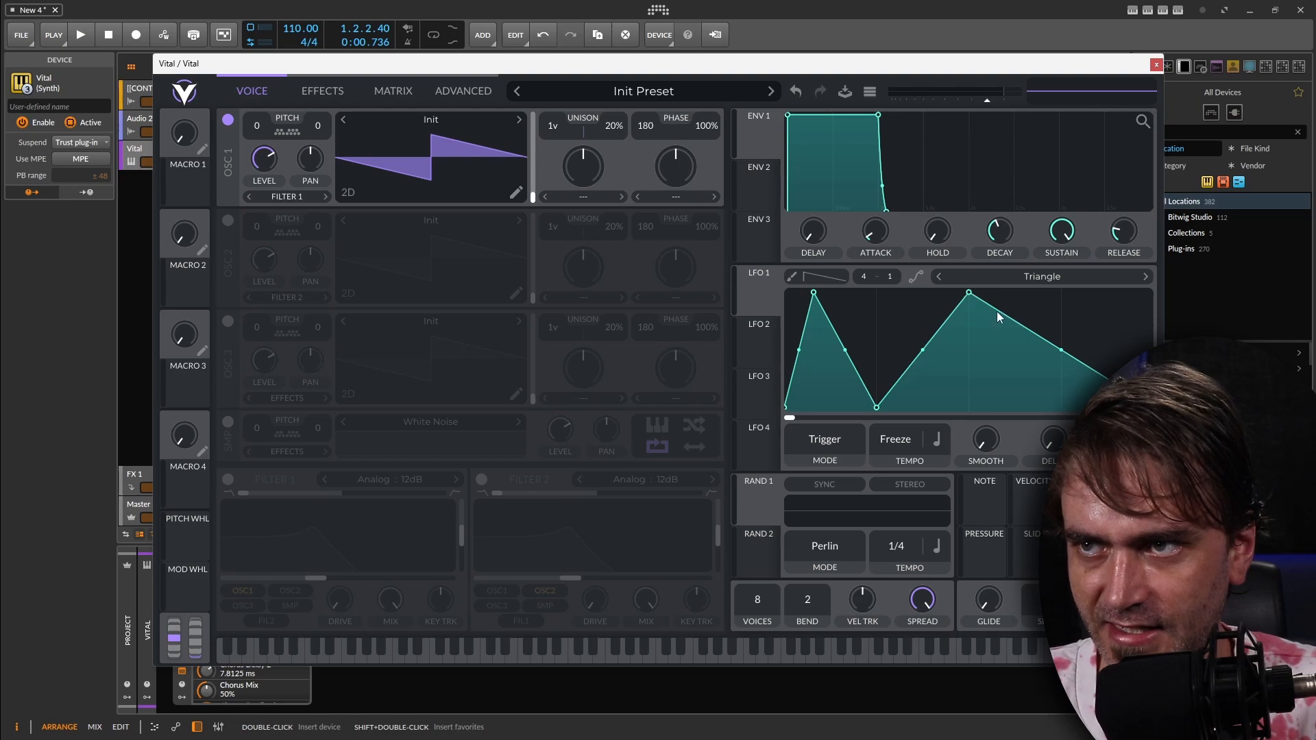
Step: Shape LFO 1's second half with a vertical drop at the centre, a zigzag in the third quarter and a peak at three quarters
double_click(997, 311)
left_click_drag(997, 311, 1061, 293)
double_click(1008, 314)
double_click(1022, 370)
double_click(1059, 396)
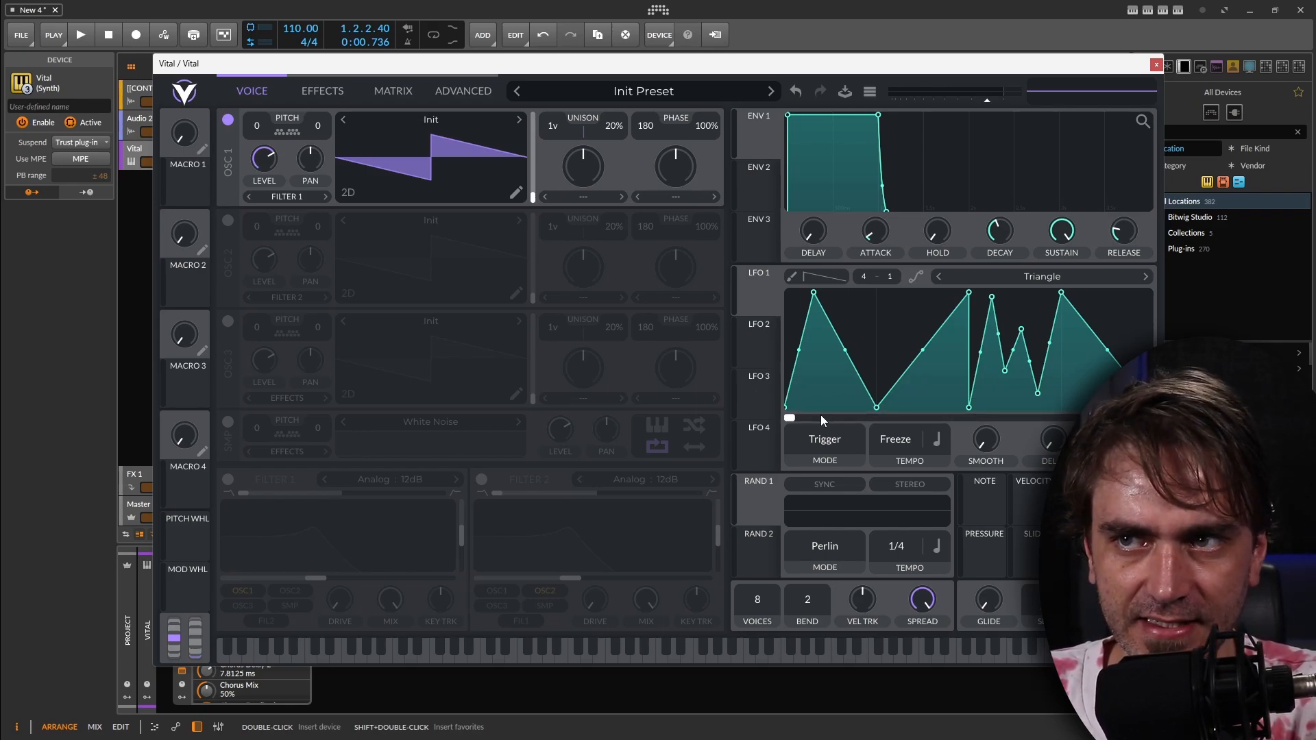
Step: Try LFO 1's phase slider and assign LFO 1 to oscillator 1's pitch transpose
left_click_drag(790, 421, 676, 407)
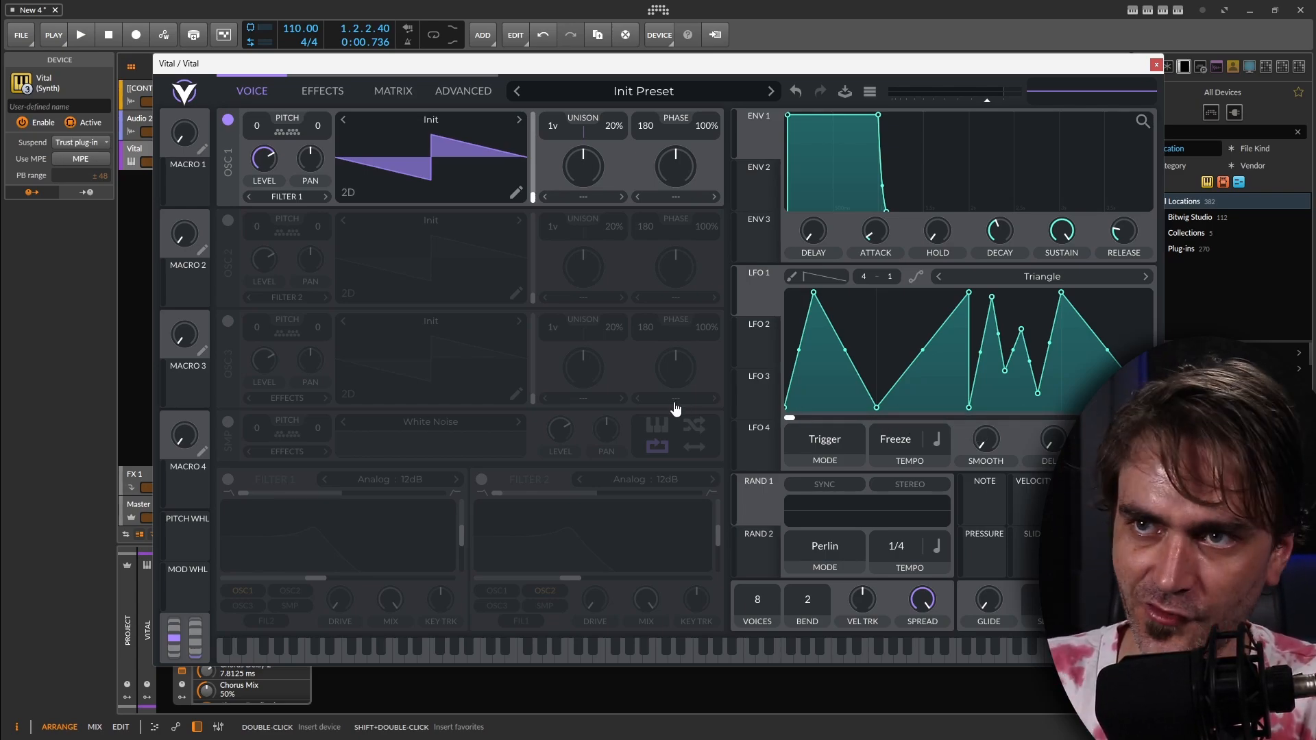
left_click_drag(749, 304, 264, 152)
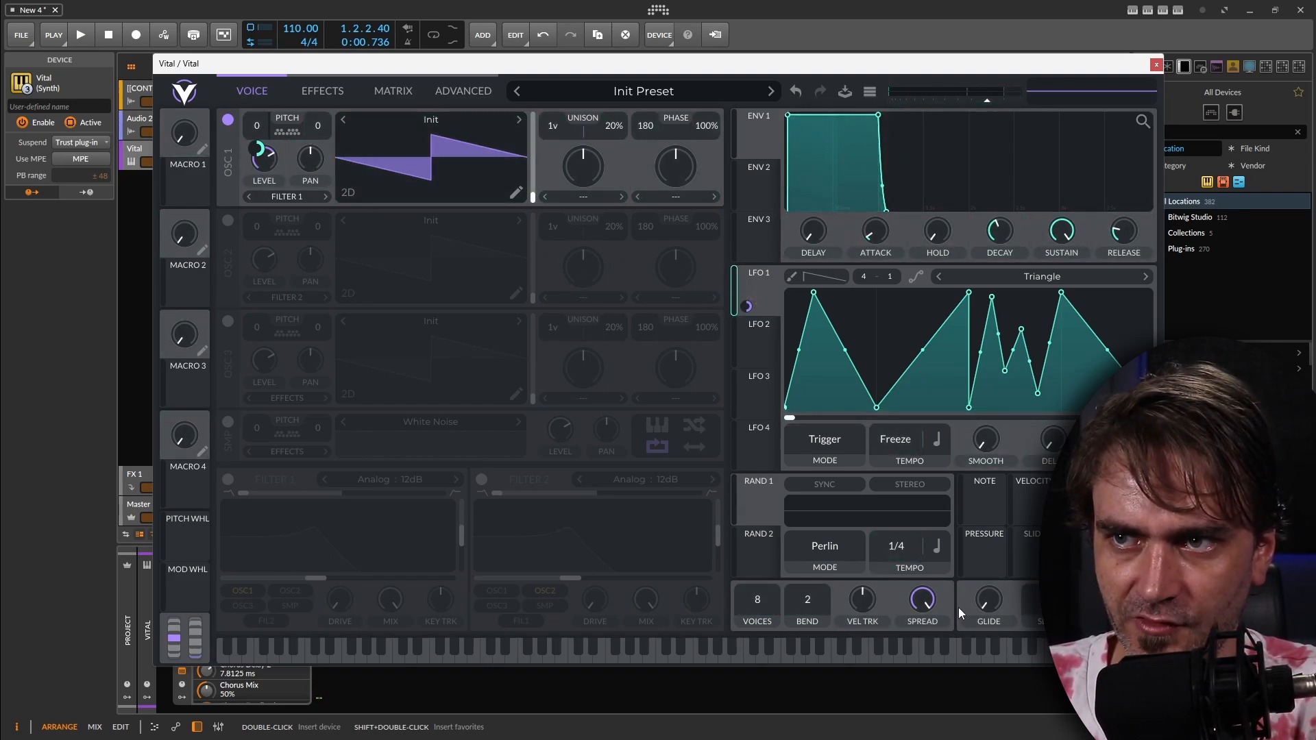
Step: Turn LFO 2's triangle into a rising ramp by moving its peak to the end of the cycle
left_click(751, 340)
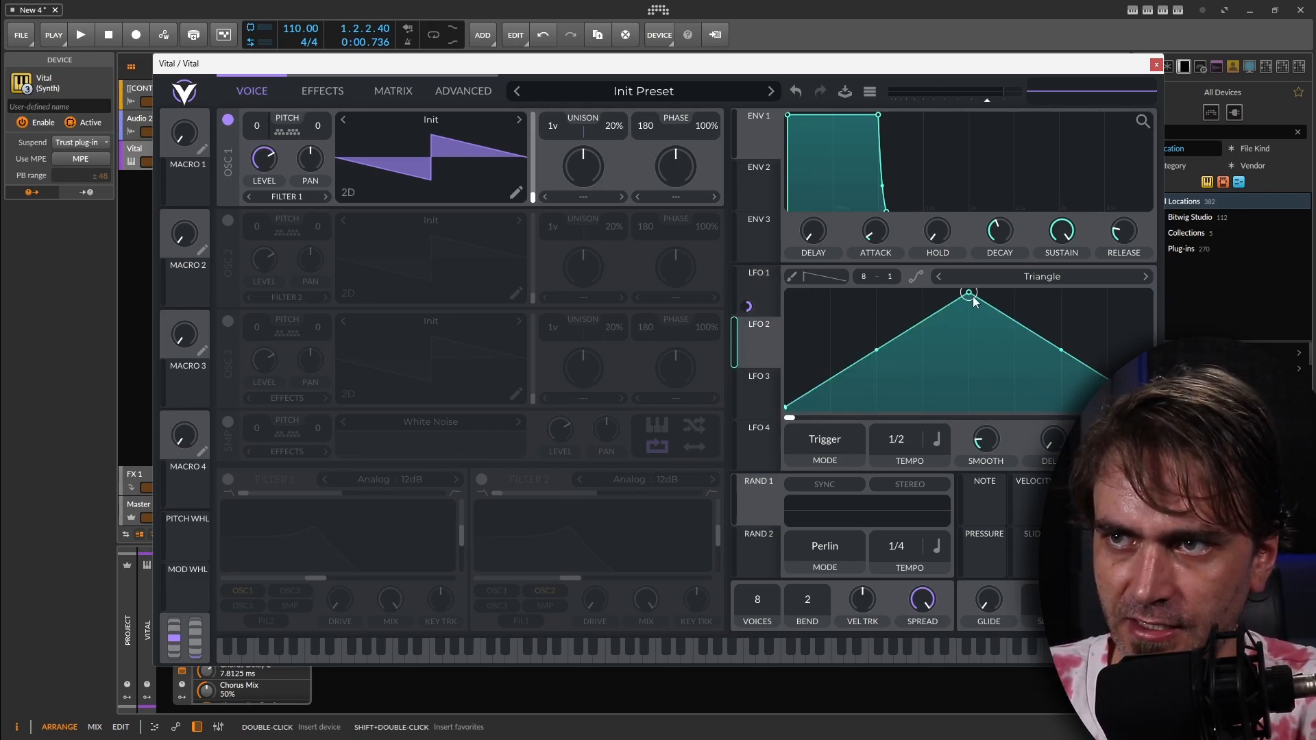
left_click_drag(972, 296, 1211, 230)
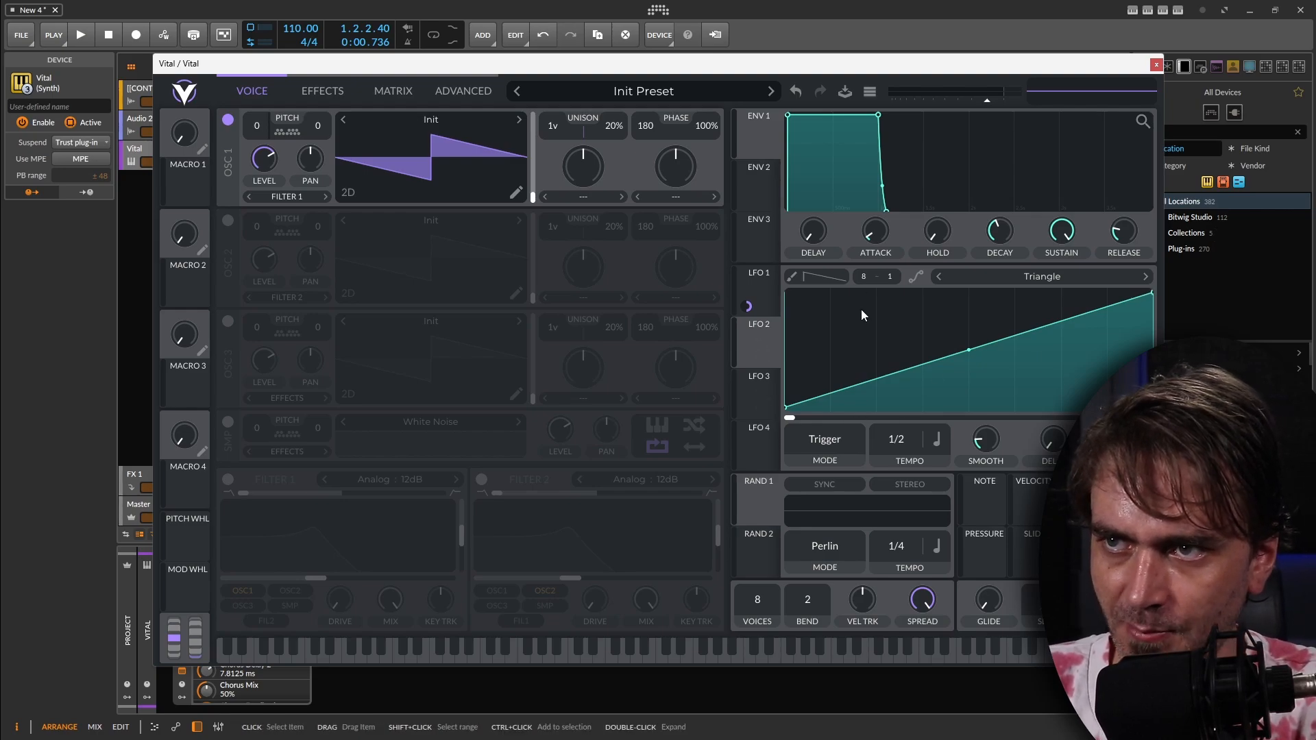
Step: Assign LFO 2 to LFO 1's phase and compare the two LFOs' curves
left_click(764, 294)
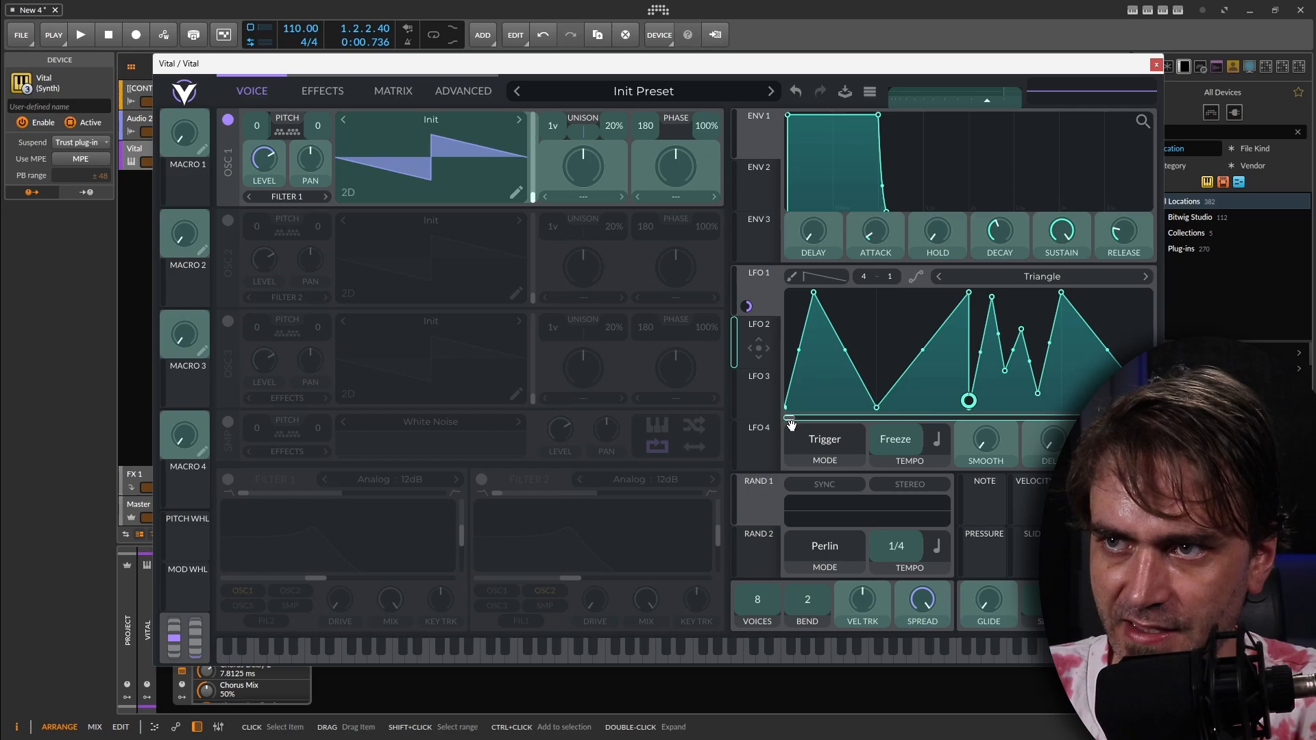
left_click(750, 336)
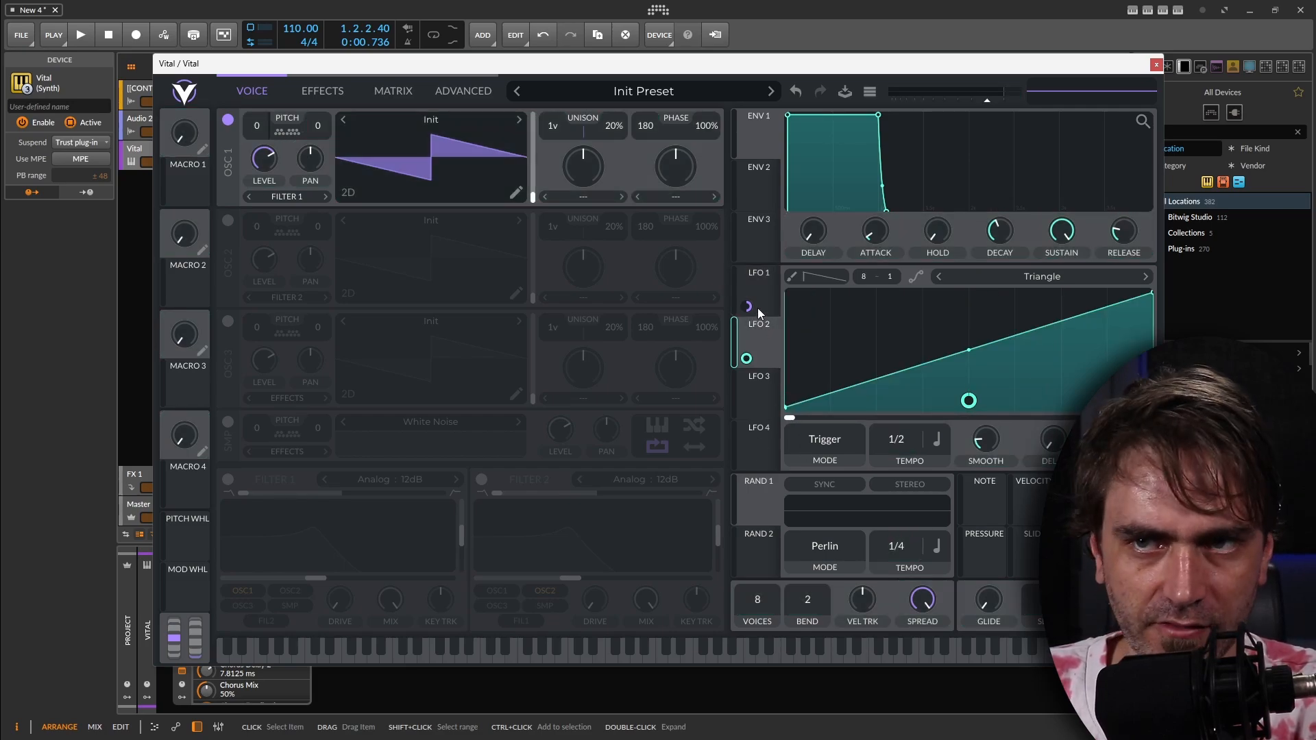
left_click(767, 296)
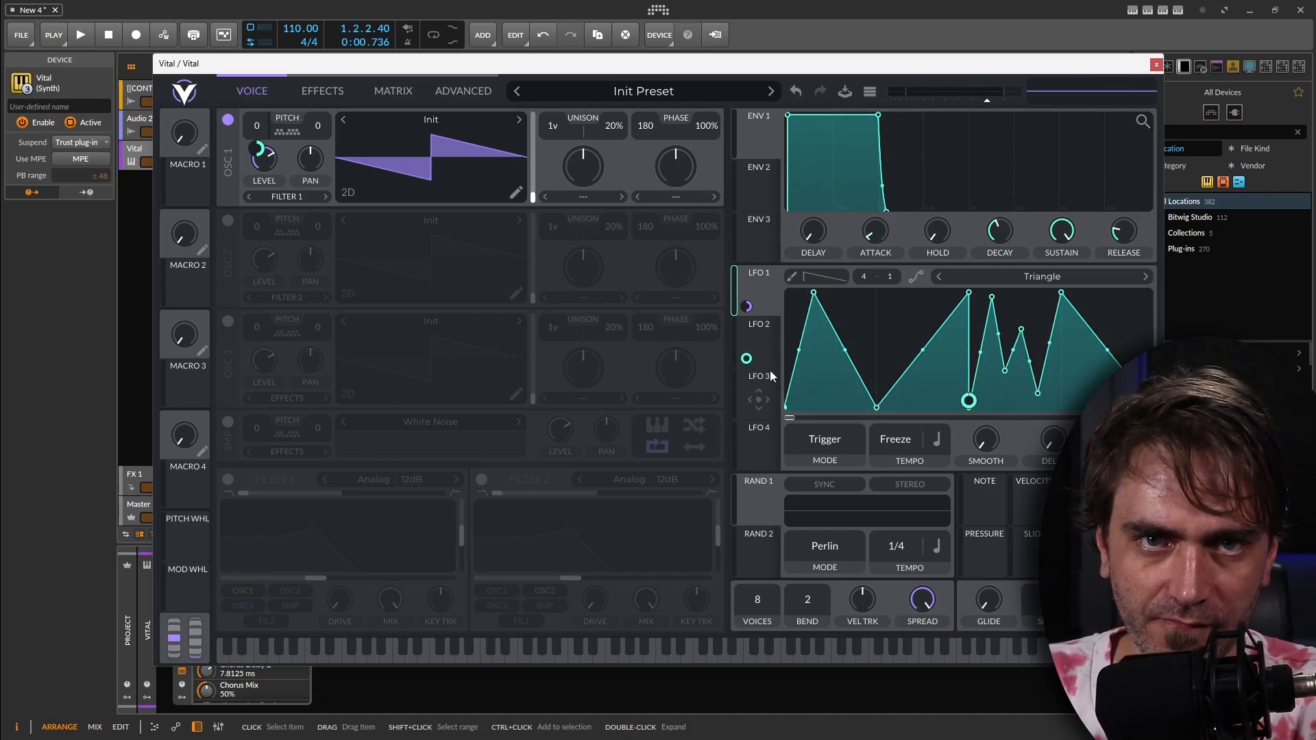
left_click(758, 333)
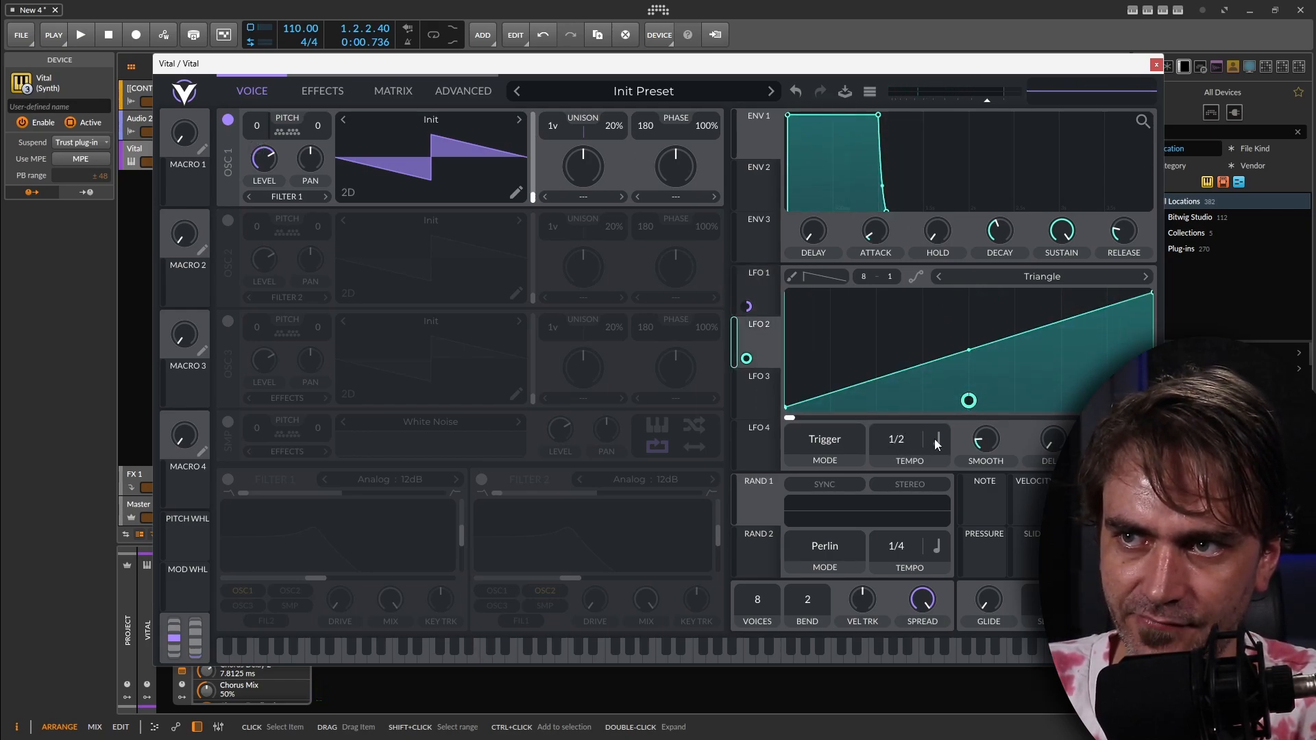
left_click(767, 278)
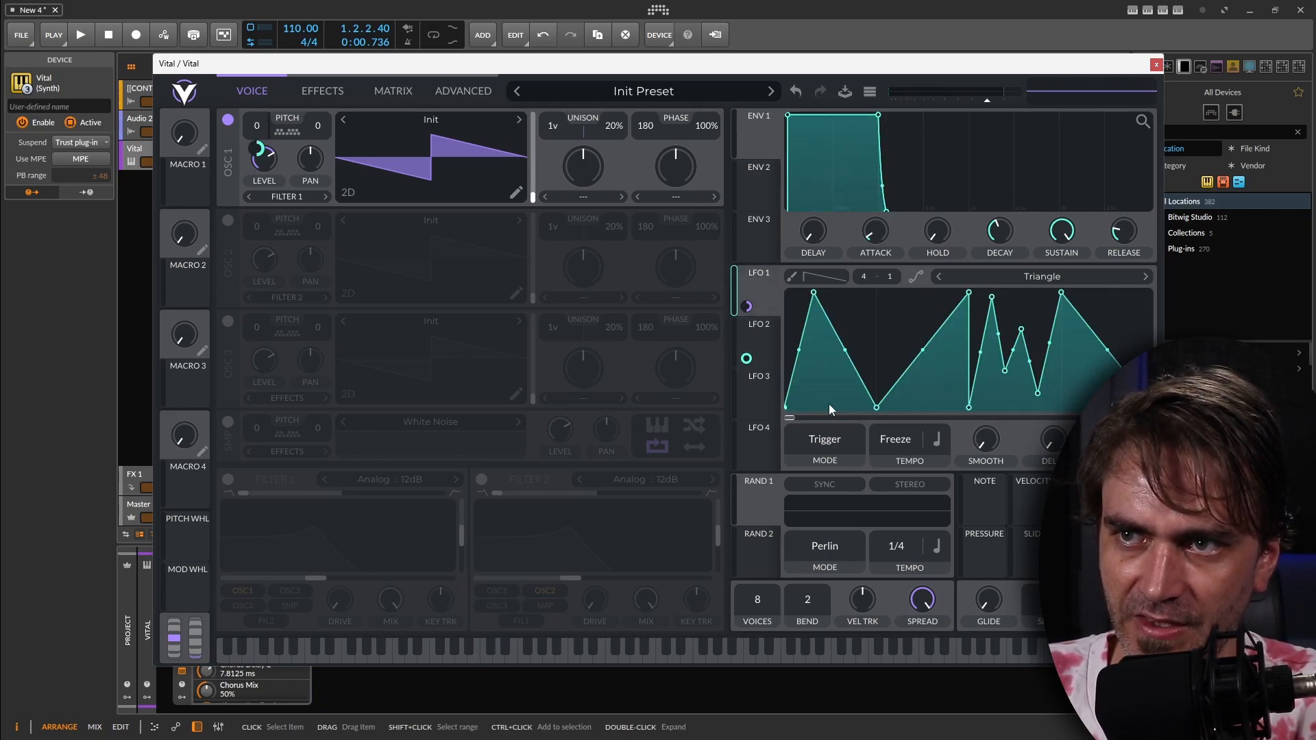
Step: Enter a lower exact amount for LFO 2's modulation of LFO 1's phase so it sweeps only the curve's first section
right_click(748, 360)
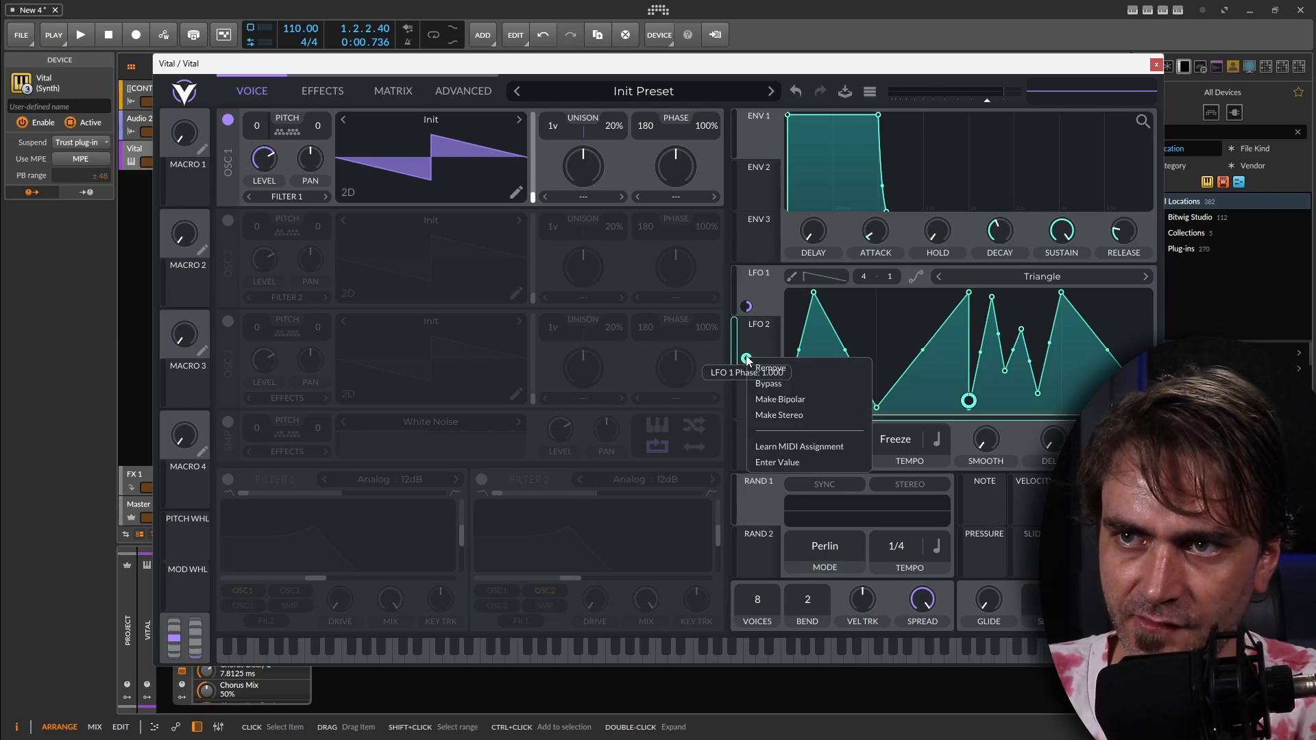
right_click(969, 402)
left_click(983, 500)
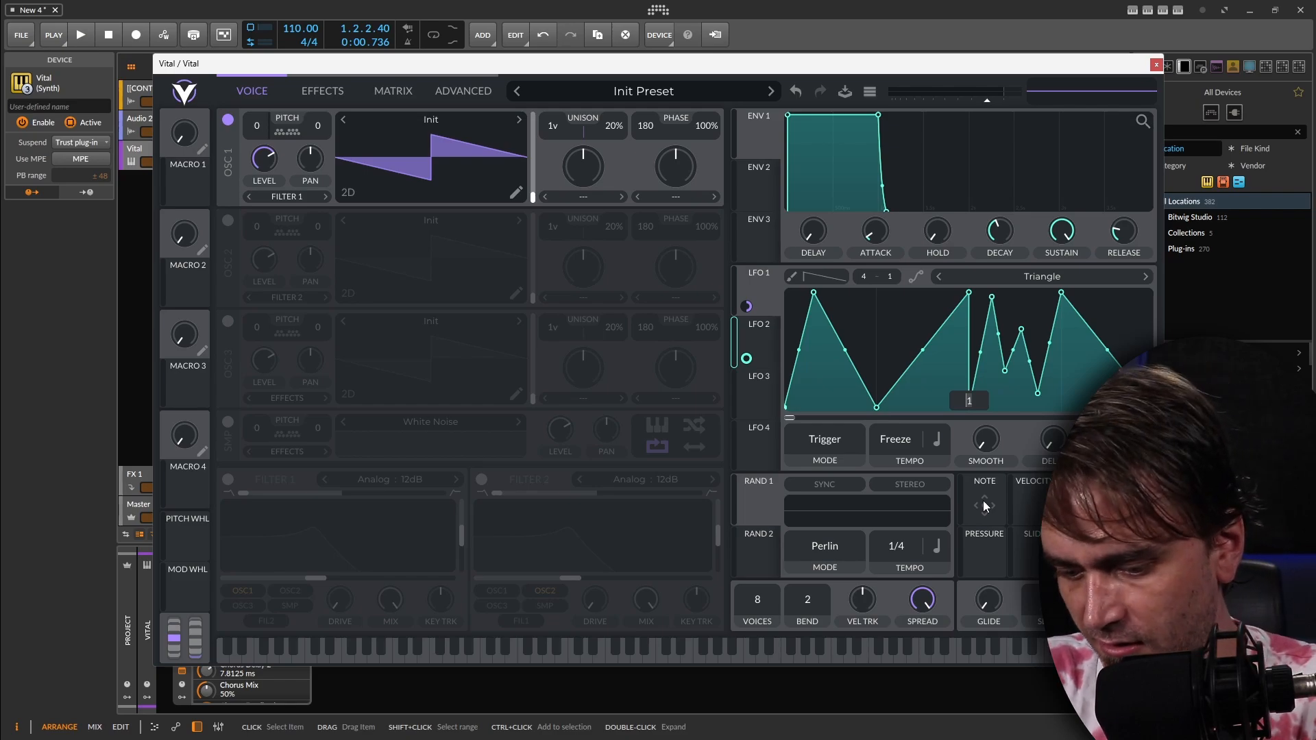
key("Return")
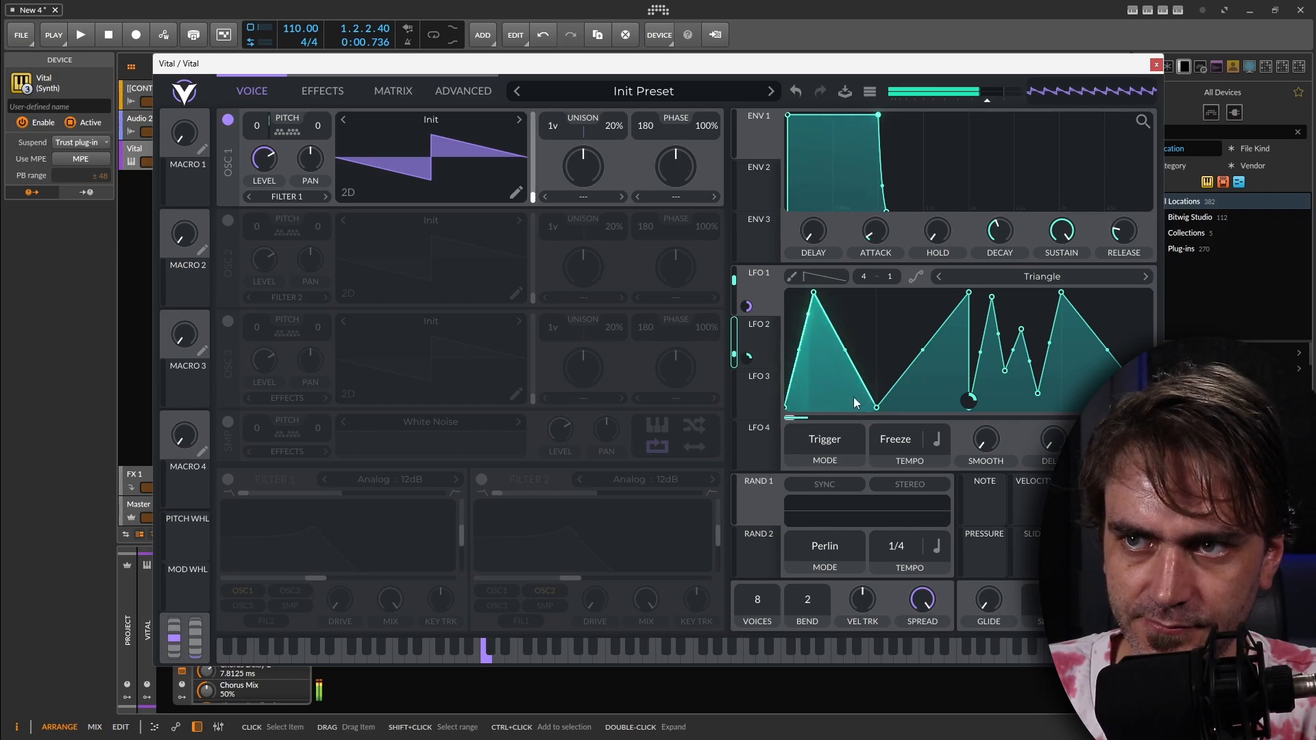
Step: Set LFO 2's tempo to 1/16 and play a note to hear it
left_click(762, 335)
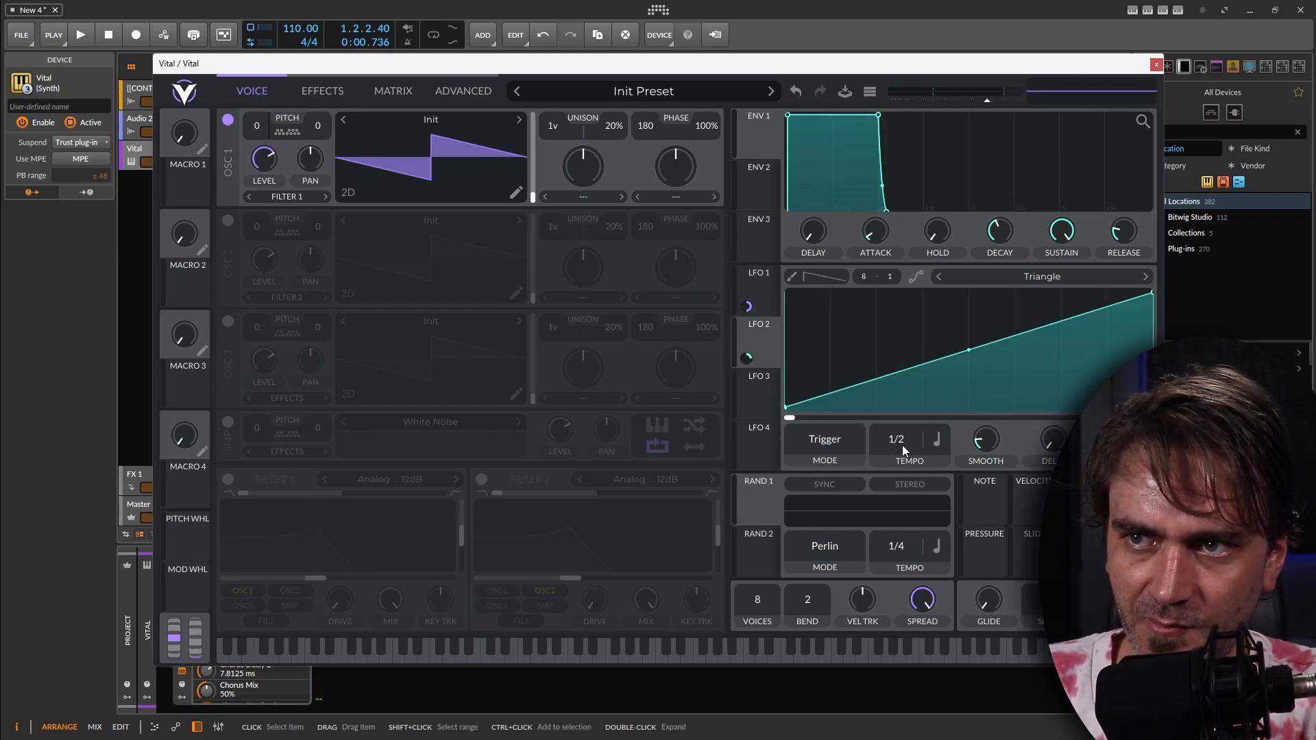
scroll(901, 444, "up", 4)
left_click_drag(915, 408, 915, 418)
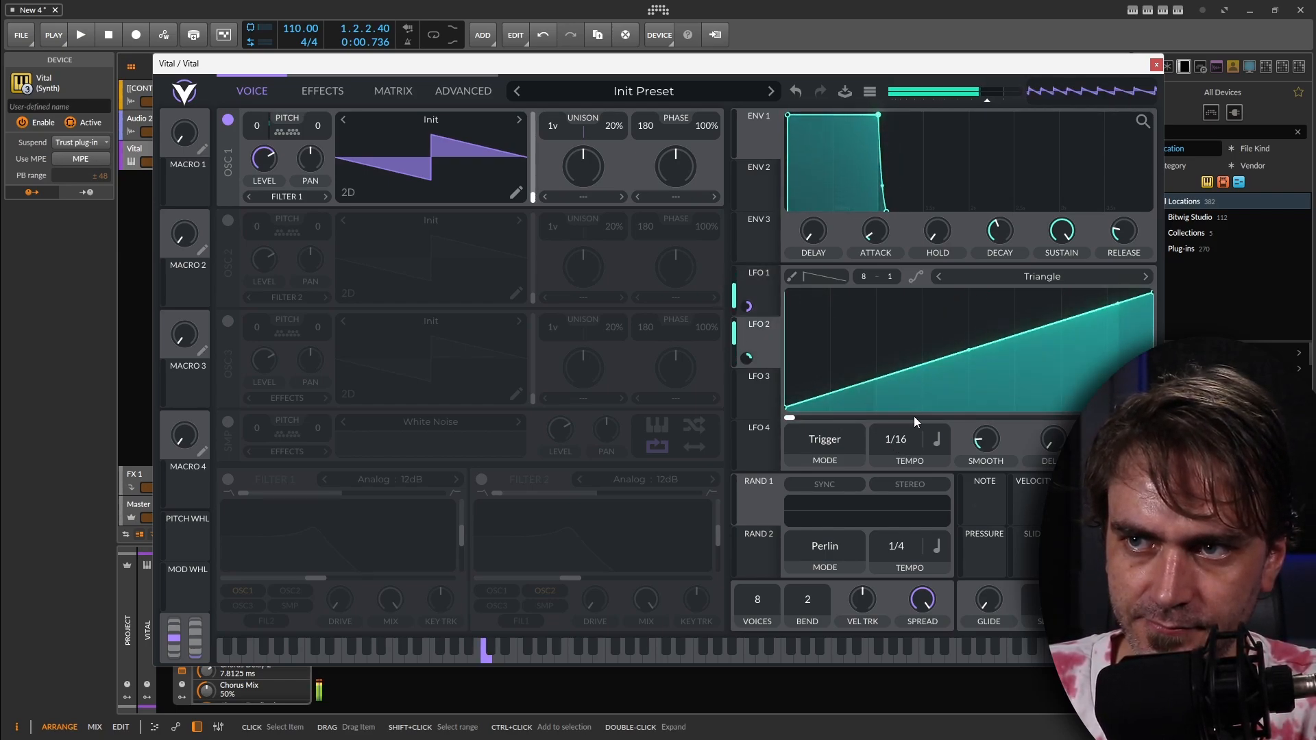
Step: Compare LFO 1 with LFO 2 and switch LFO 2's rate from tempo sync to seconds
left_click(767, 283)
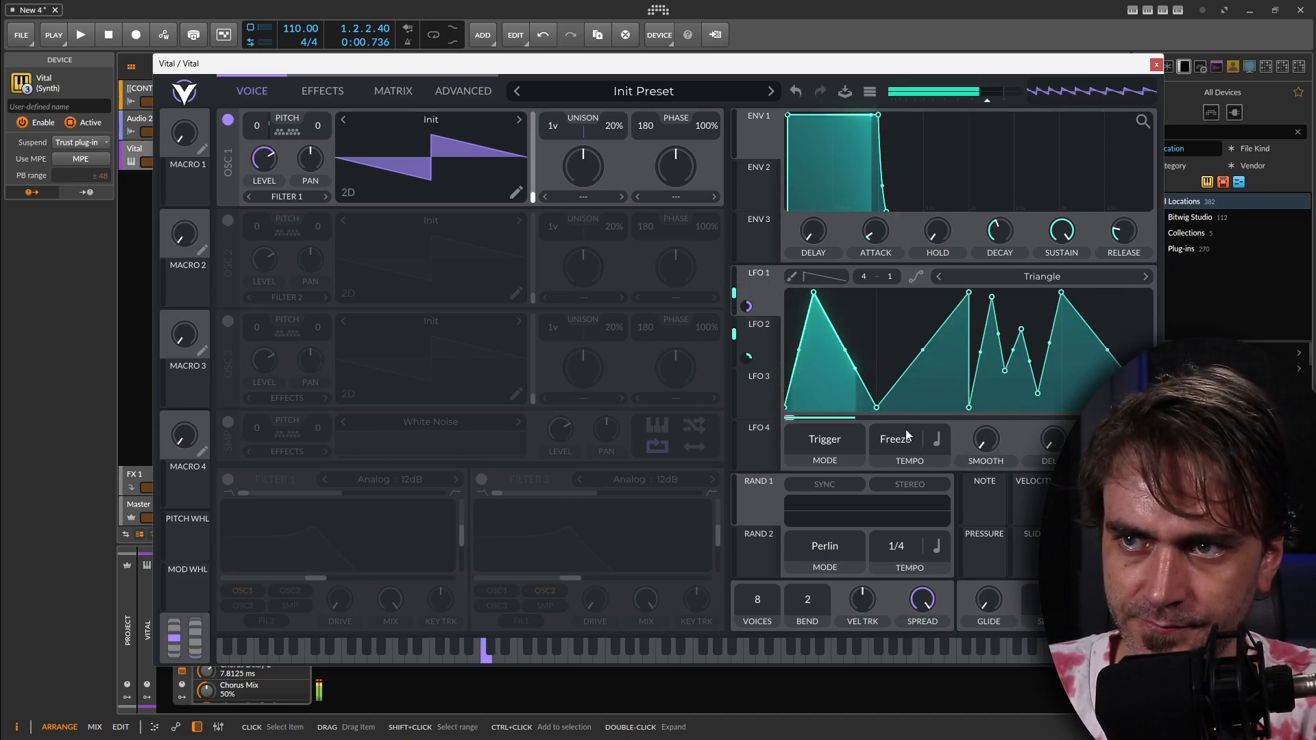
left_click(763, 337)
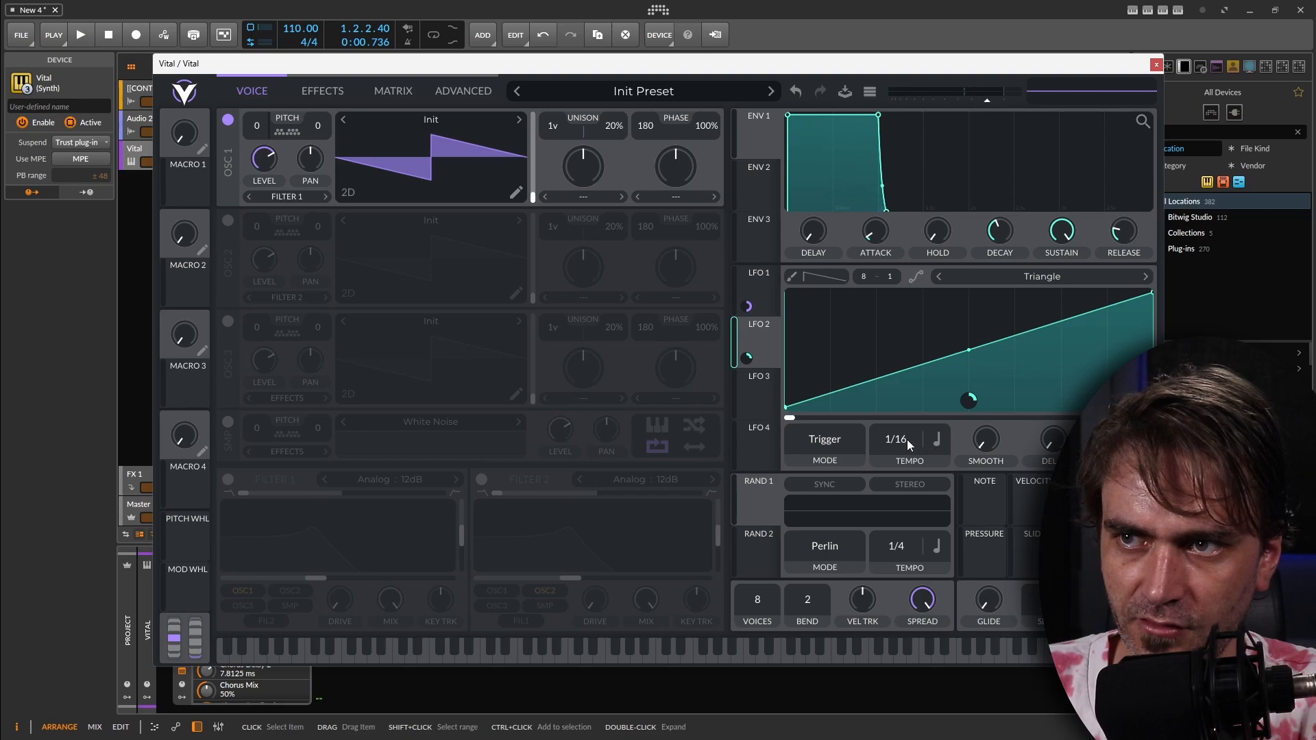
left_click(936, 439)
left_click(964, 463)
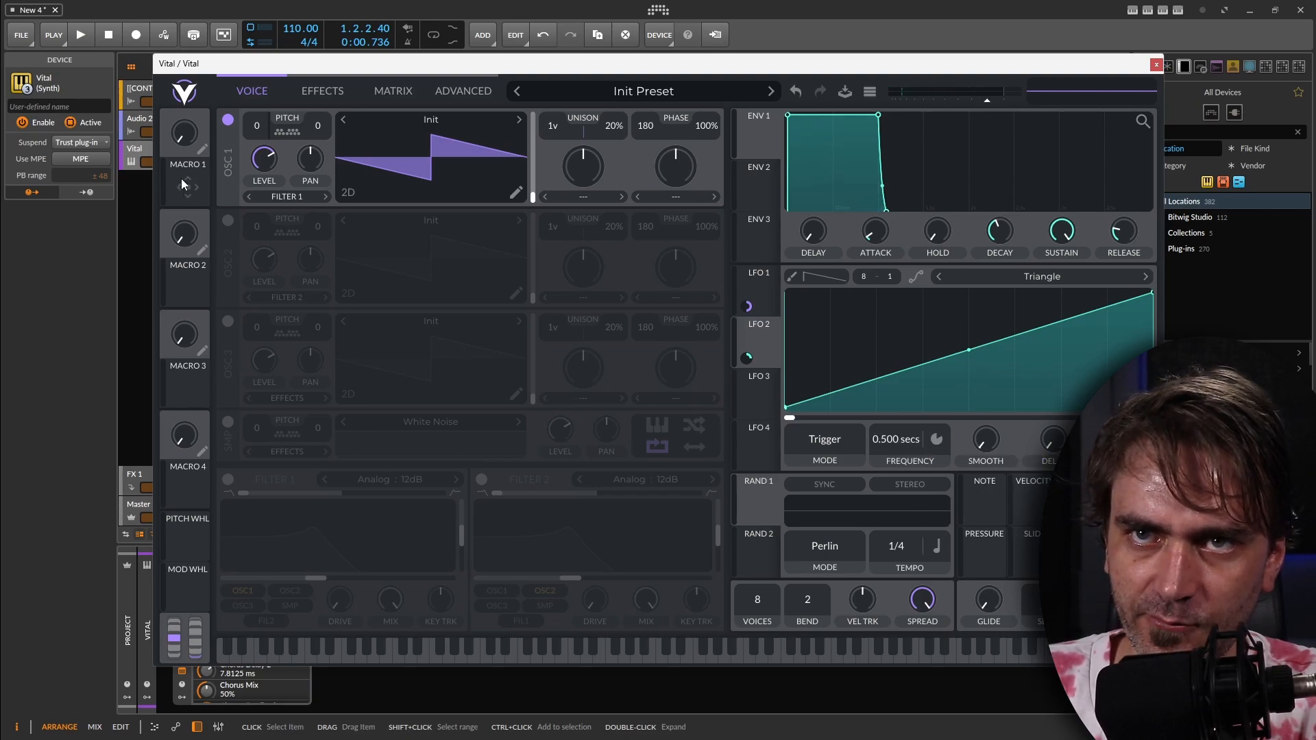
Step: Assign Macro 1 to LFO 2's frequency as a bipolar modulation and rename the macro SPEED
left_click_drag(184, 183, 916, 457)
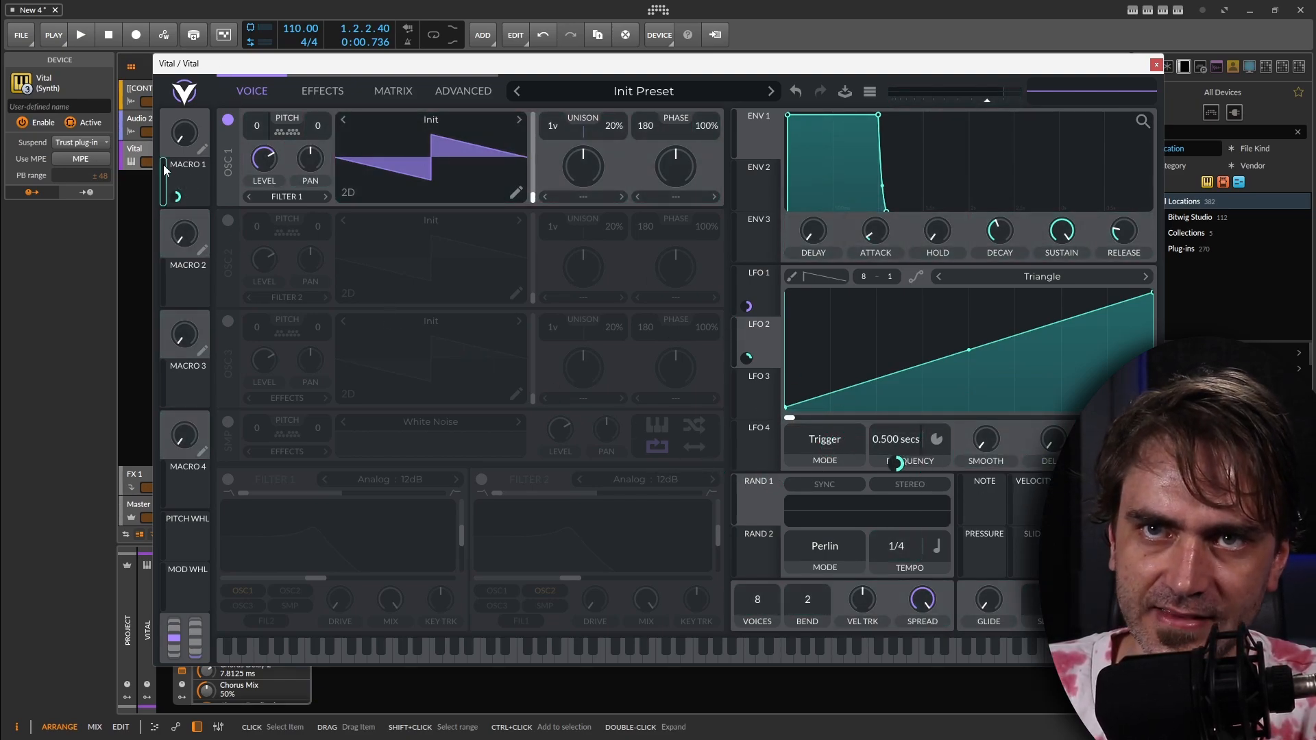
left_click(203, 152)
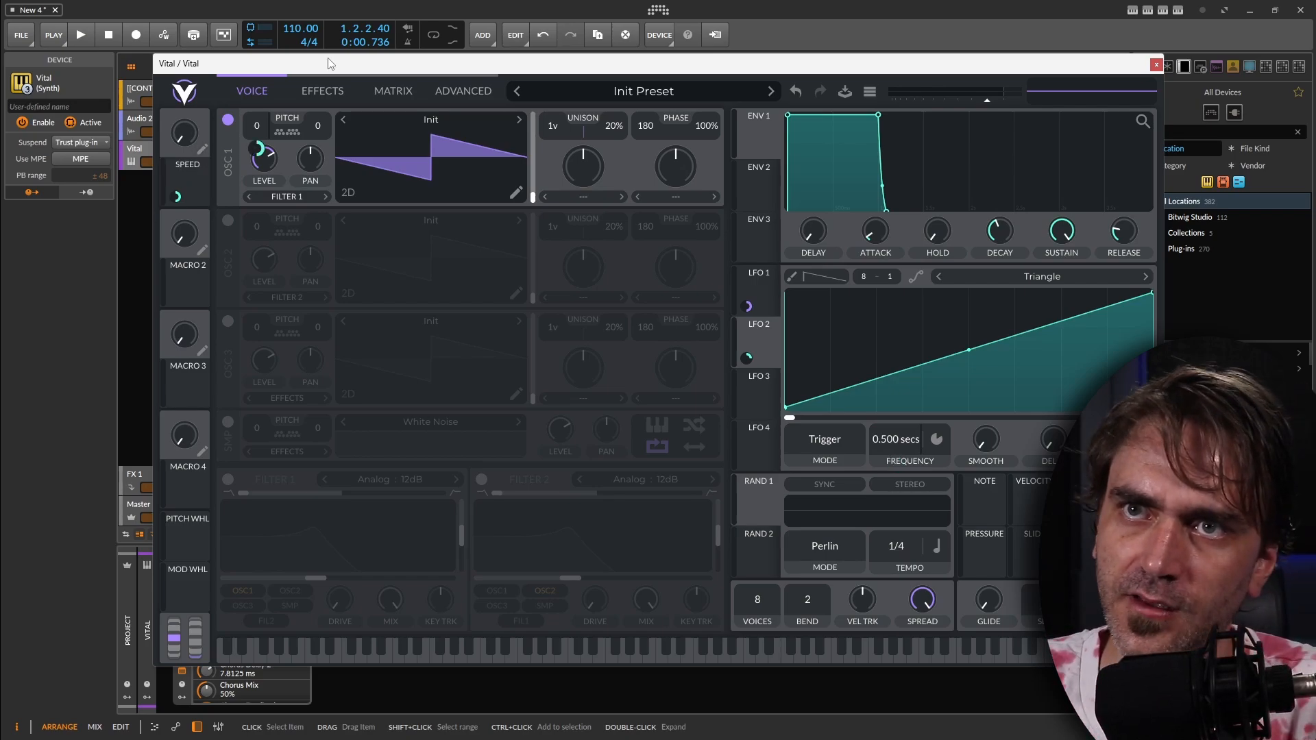
left_click(403, 94)
left_click(370, 194)
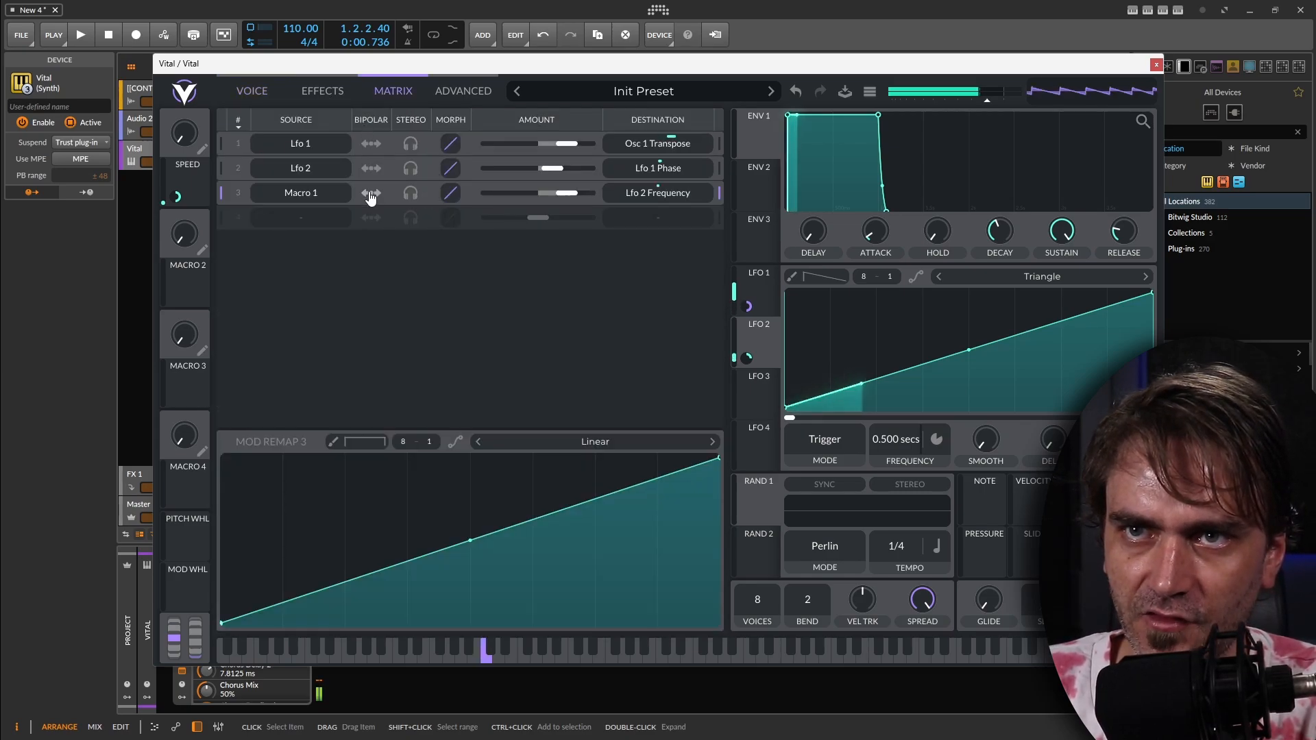
Step: Sweep the SPEED macro while playing a note to hear LFO 2's rate change
left_click_drag(185, 124, 187, 63)
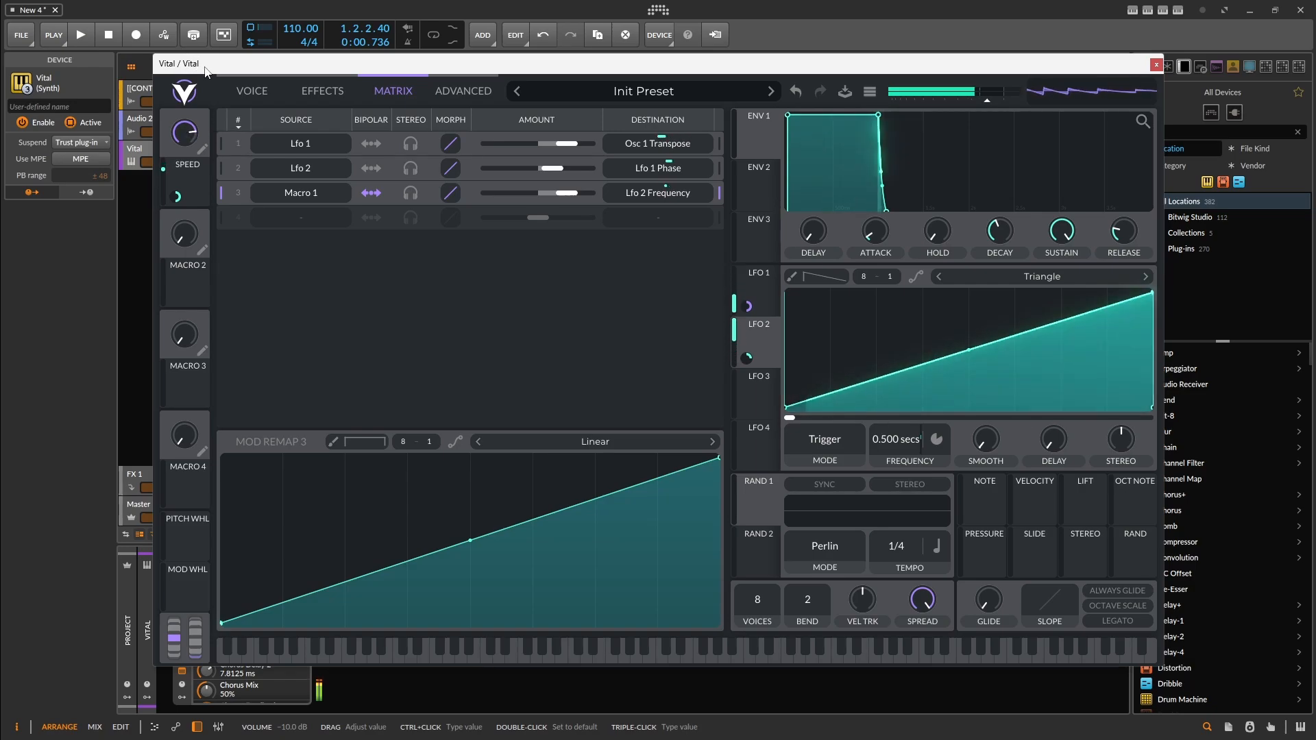
left_click(242, 94)
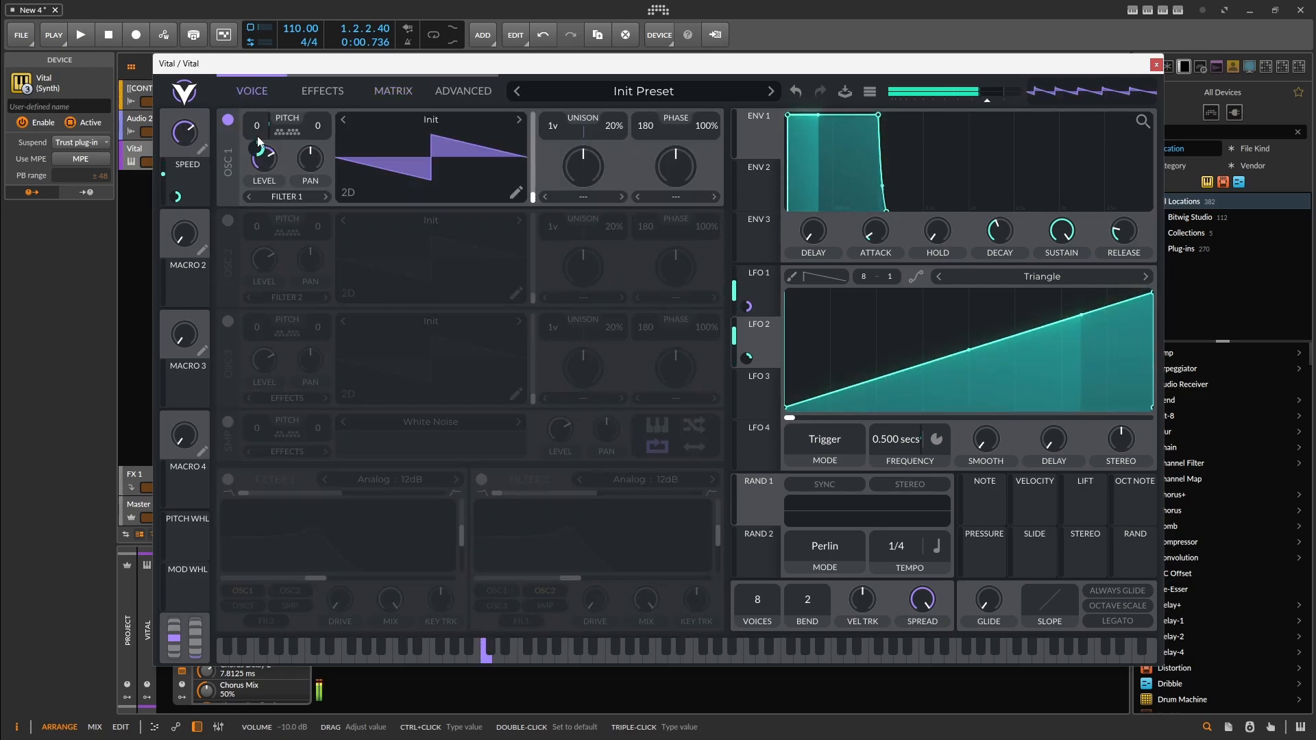
left_click_drag(191, 133, 193, 126)
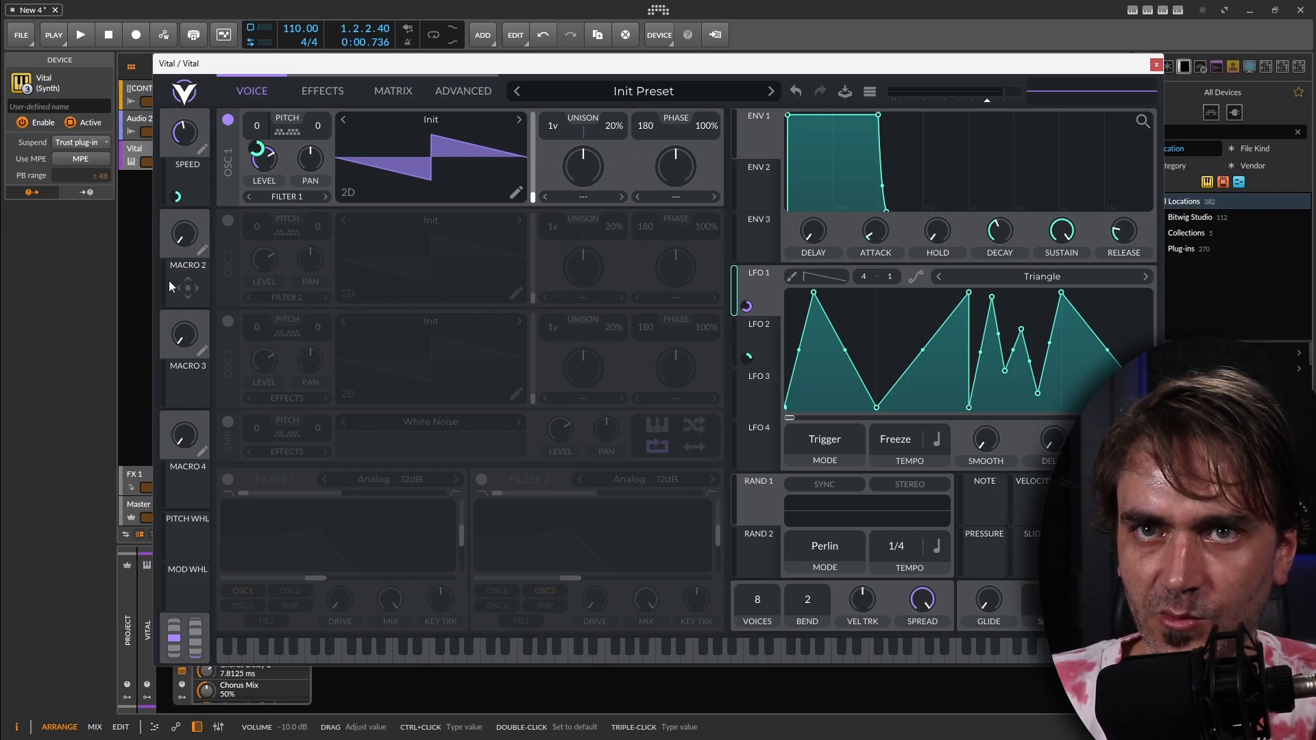
Step: Assign Macro 2 to LFO 1's phase at full amount and rename the macro SWITCH
left_click_drag(183, 289, 598, 462)
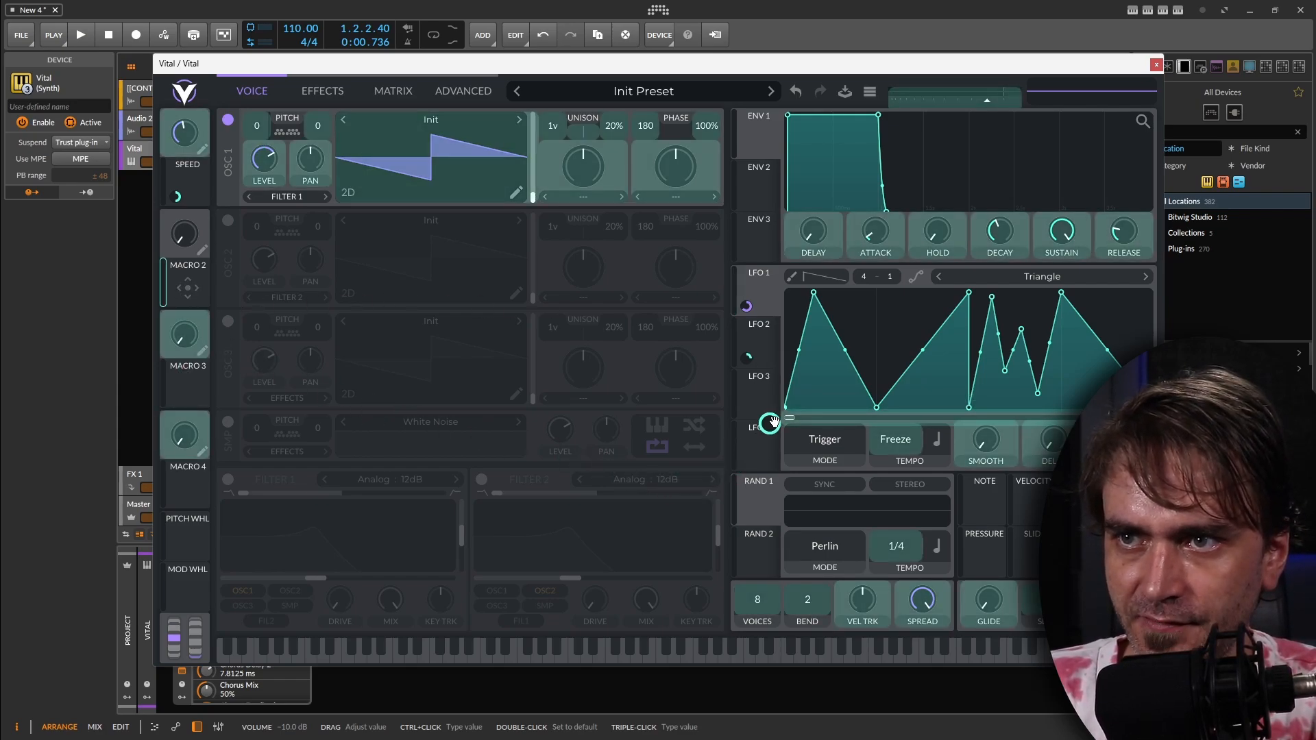
left_click_drag(774, 422, 789, 419)
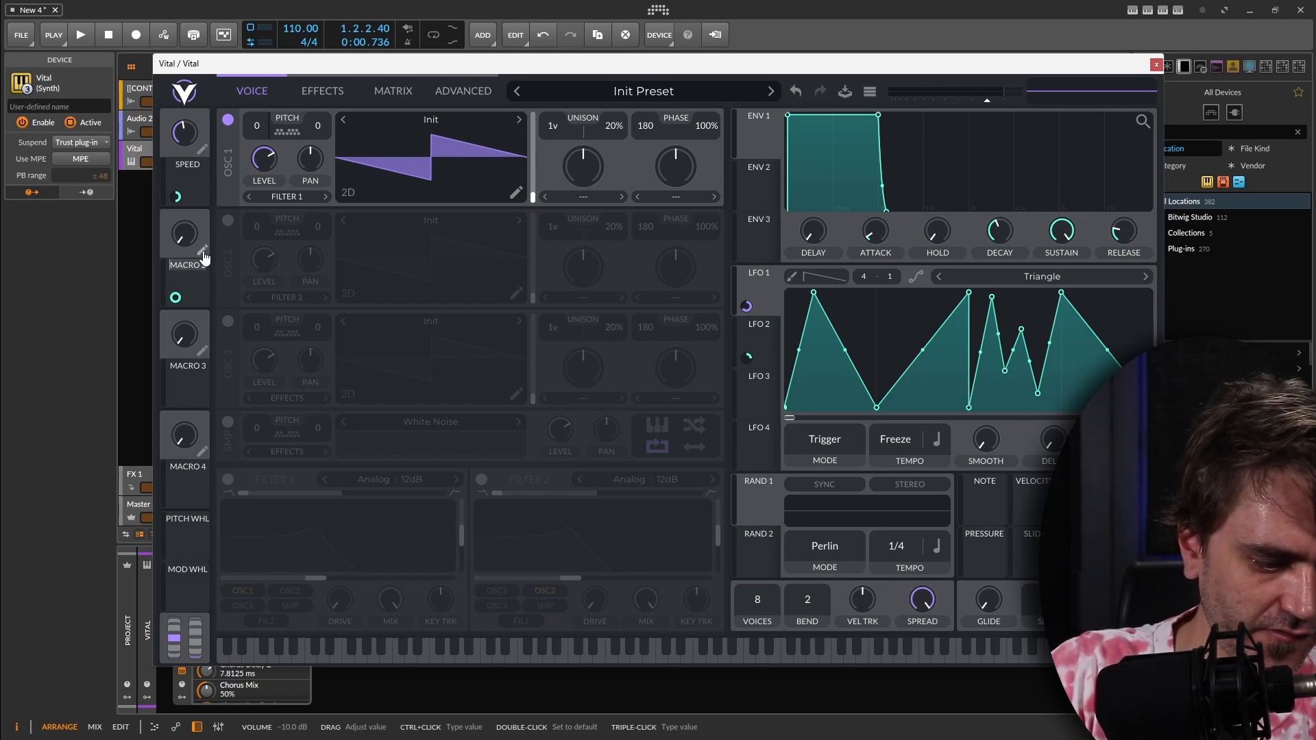
Step: Draw a four-step rising staircase on a 4 by 4 grid in the remap curve of Macro 2's LFO 1 phase modulation
left_click(393, 92)
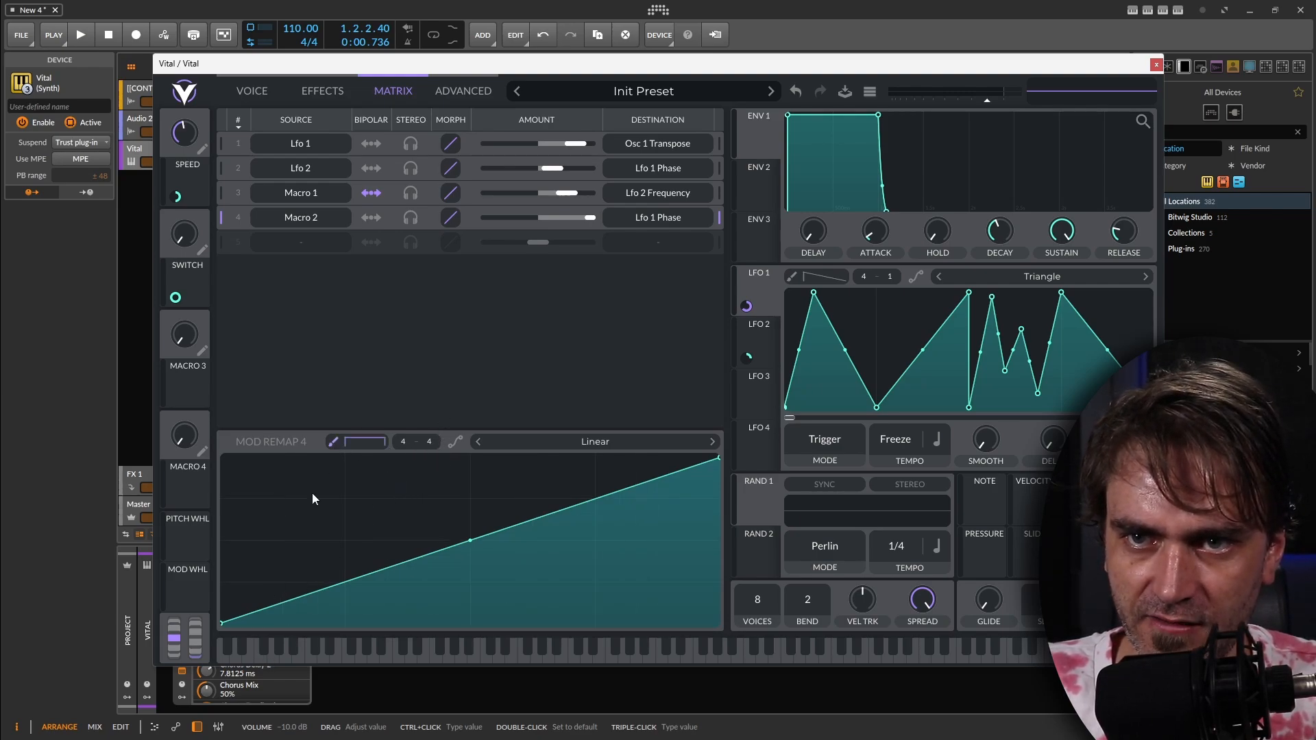
left_click_drag(324, 643, 391, 583)
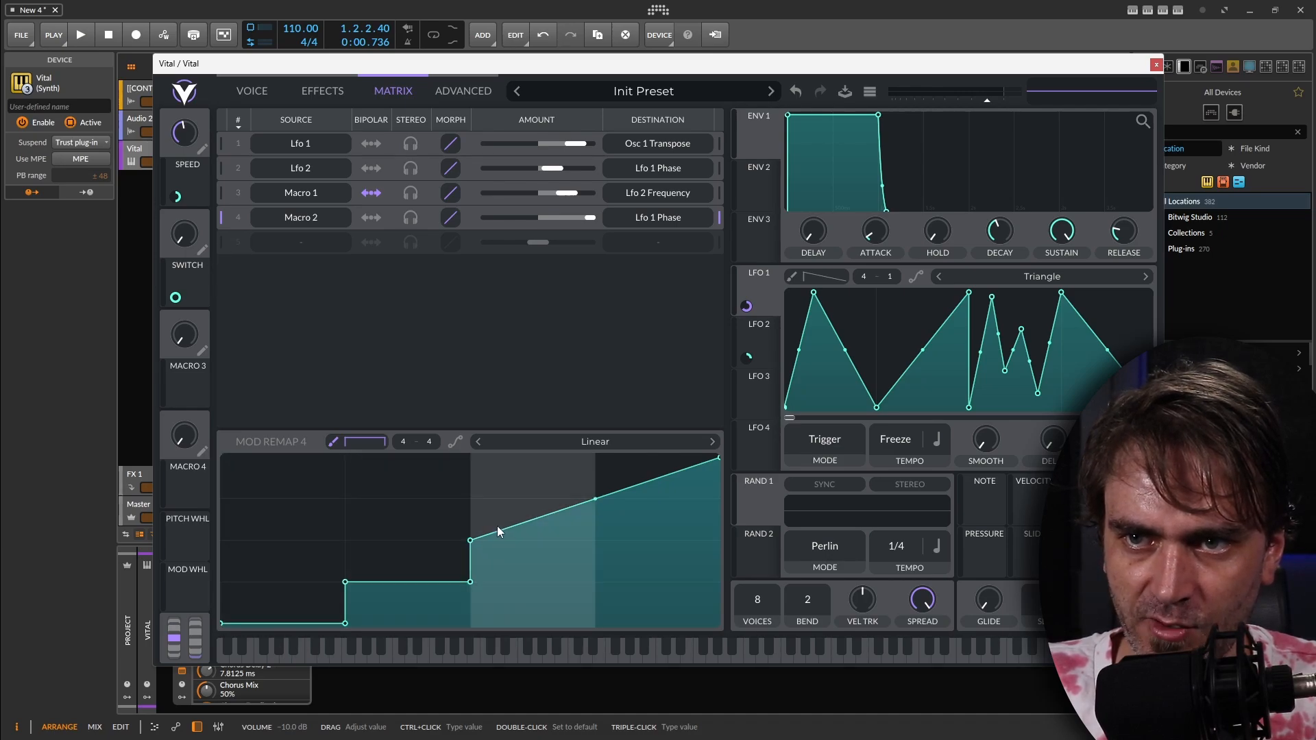
mouse_move(498, 531)
left_mouse_down()
mouse_move(505, 546)
mouse_move(632, 532)
mouse_move(643, 505)
left_mouse_up()
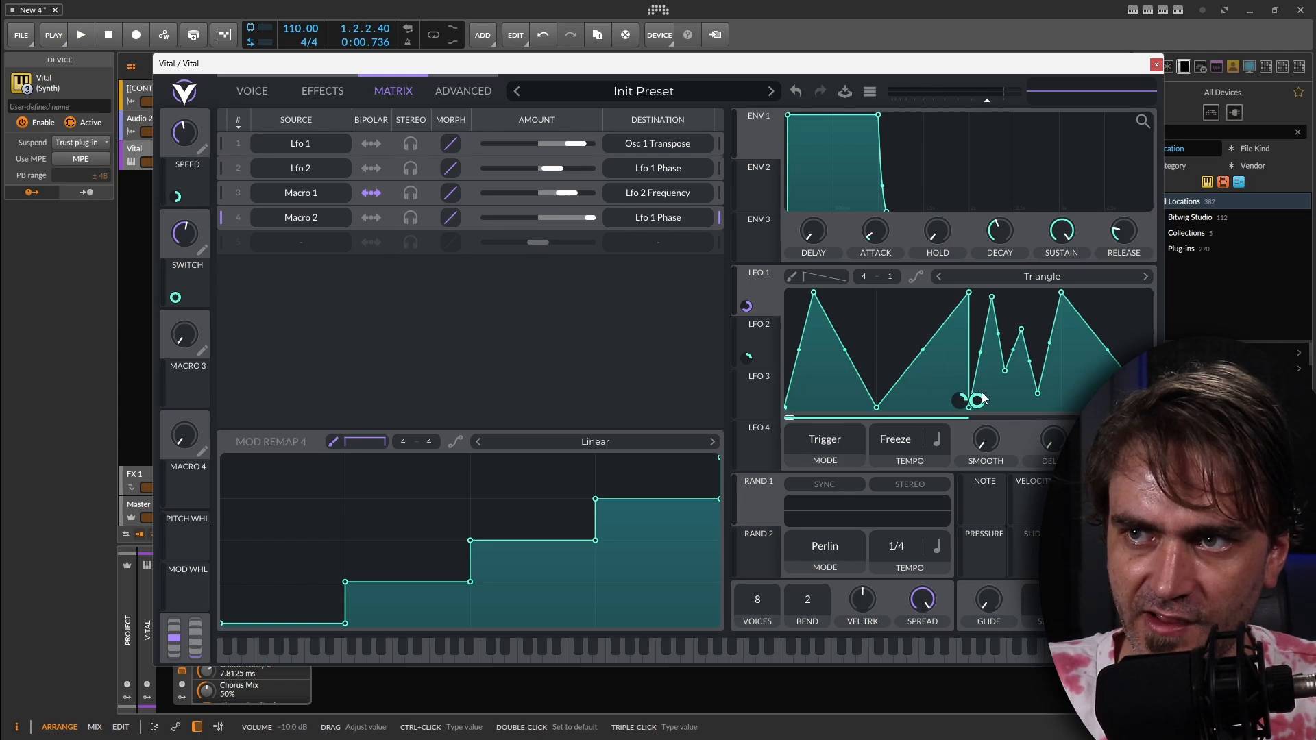
Step: Play a note and vary the SWITCH and SPEED macros to hear each LFO 1 section at different rates
mouse_move(964, 414)
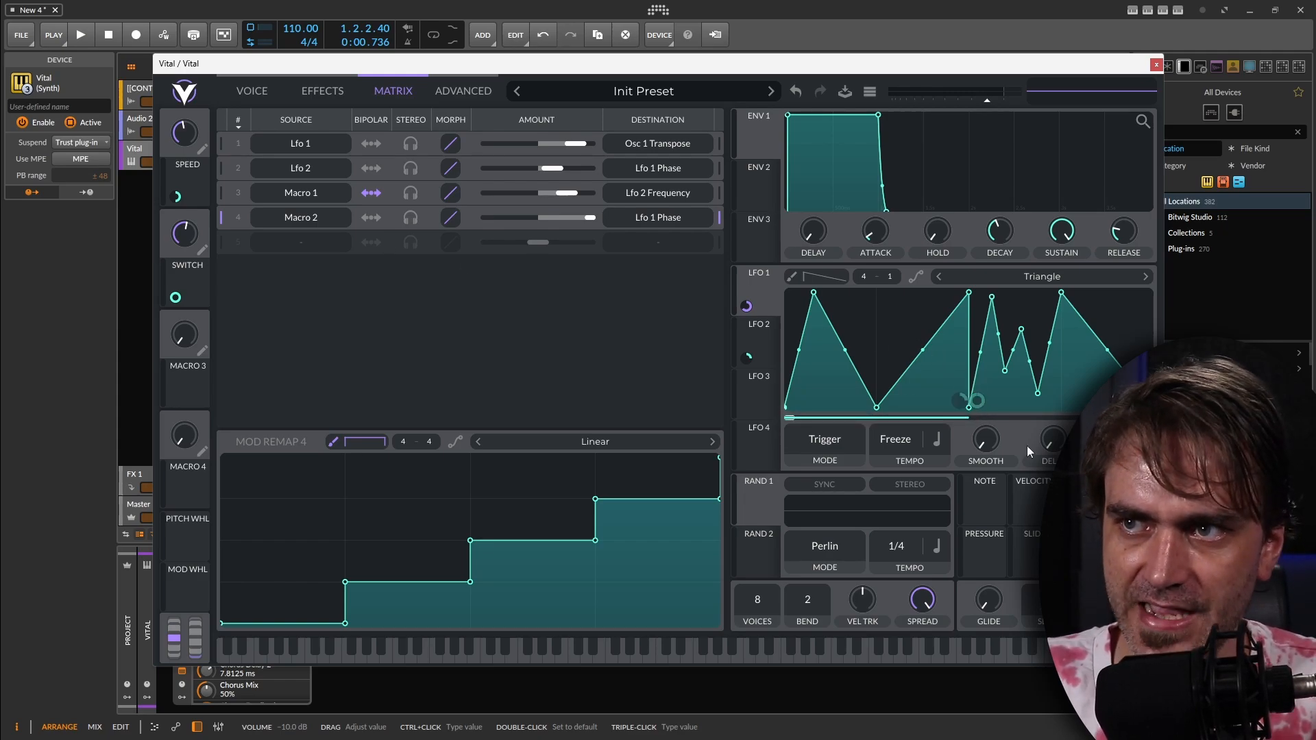
mouse_move(186, 237)
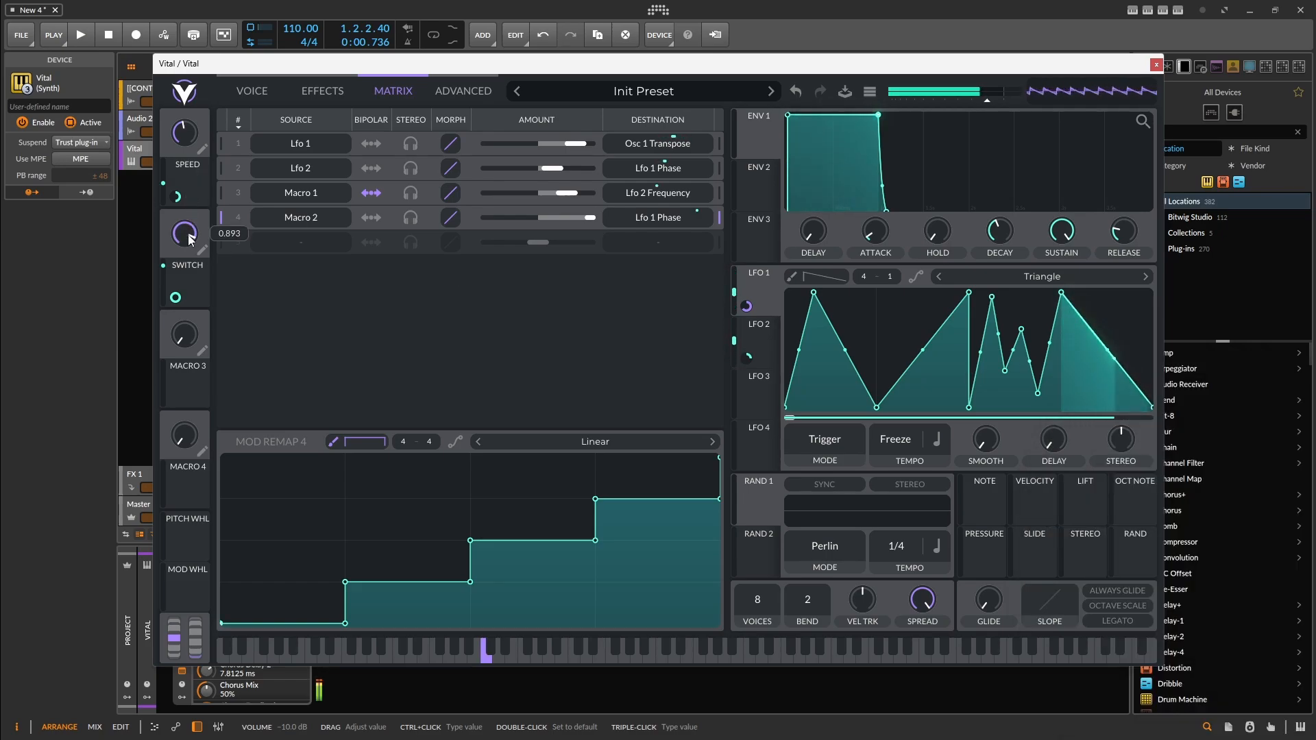
left_click_drag(187, 234, 184, 262)
mouse_move(196, 129)
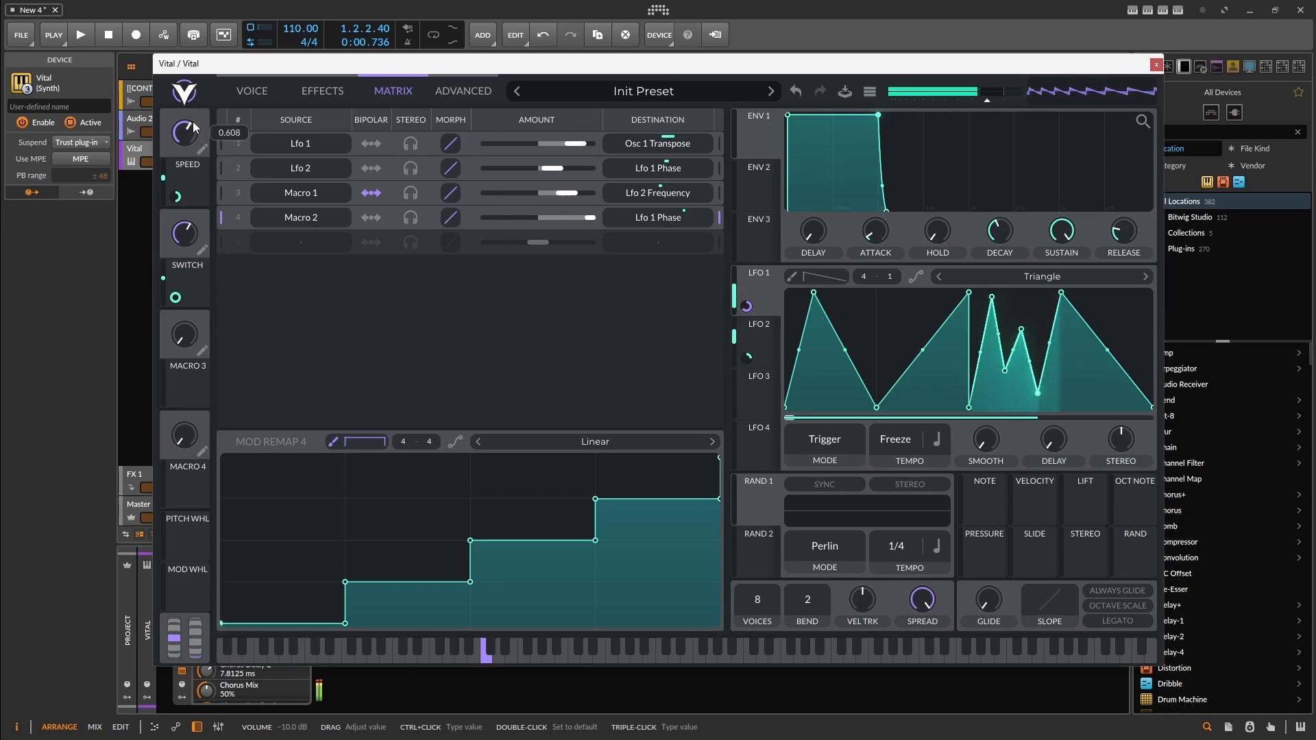
mouse_move(183, 240)
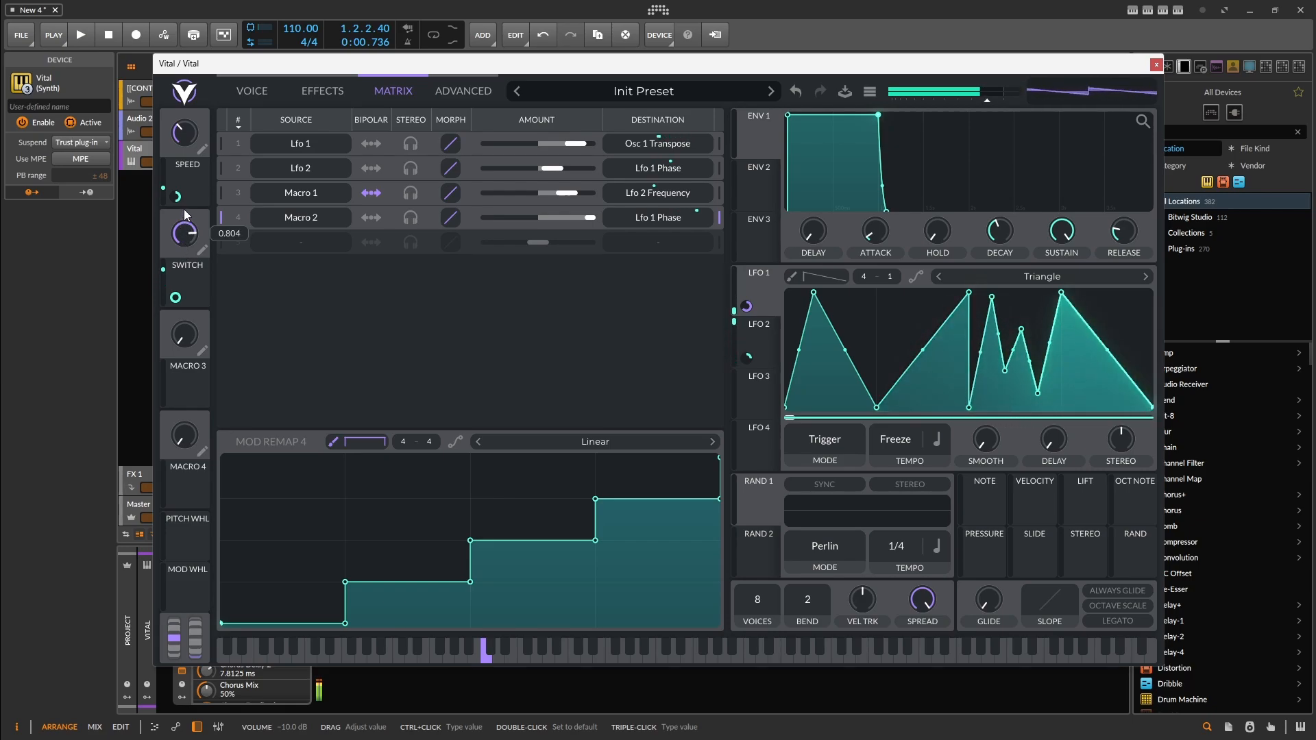
left_click_drag(183, 240, 182, 269)
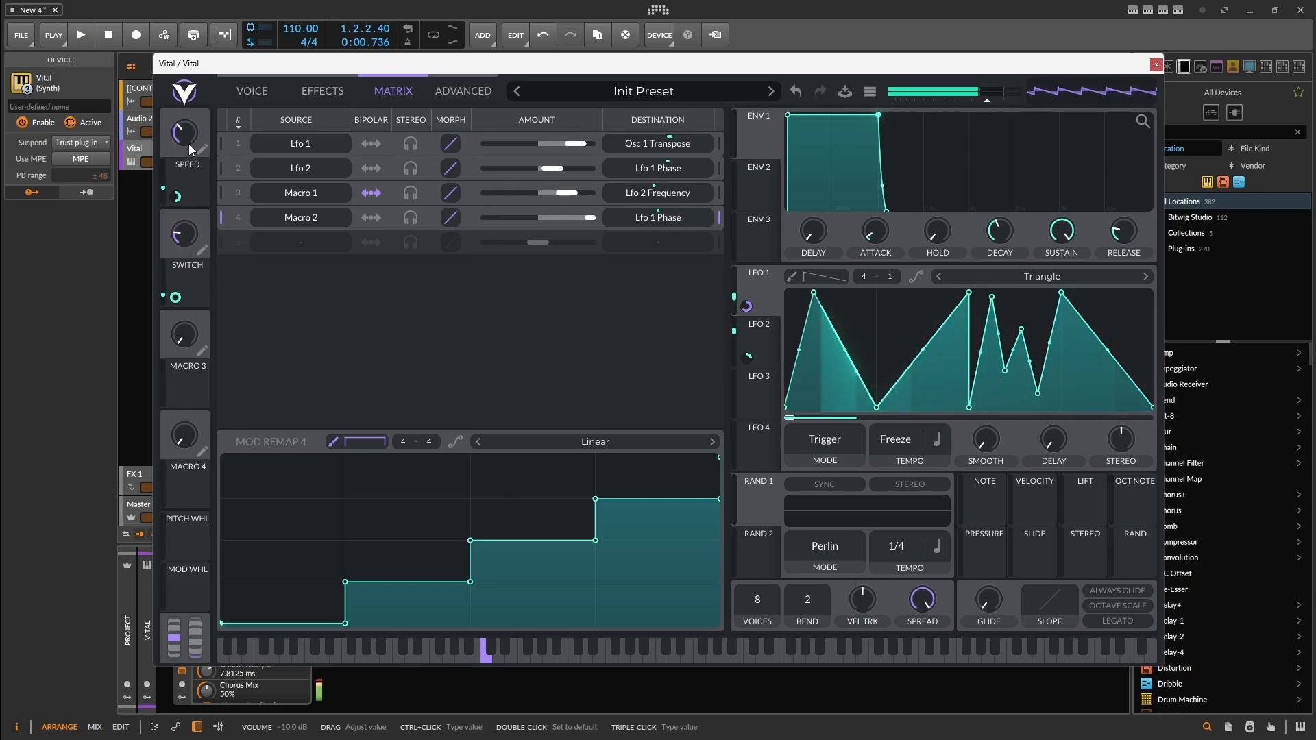
left_click_drag(188, 144, 193, 126)
Step: Replace LFO 1's first section with narrow triangles of varying heights, using the Tri brush and an X grid of 32
left_click(252, 91)
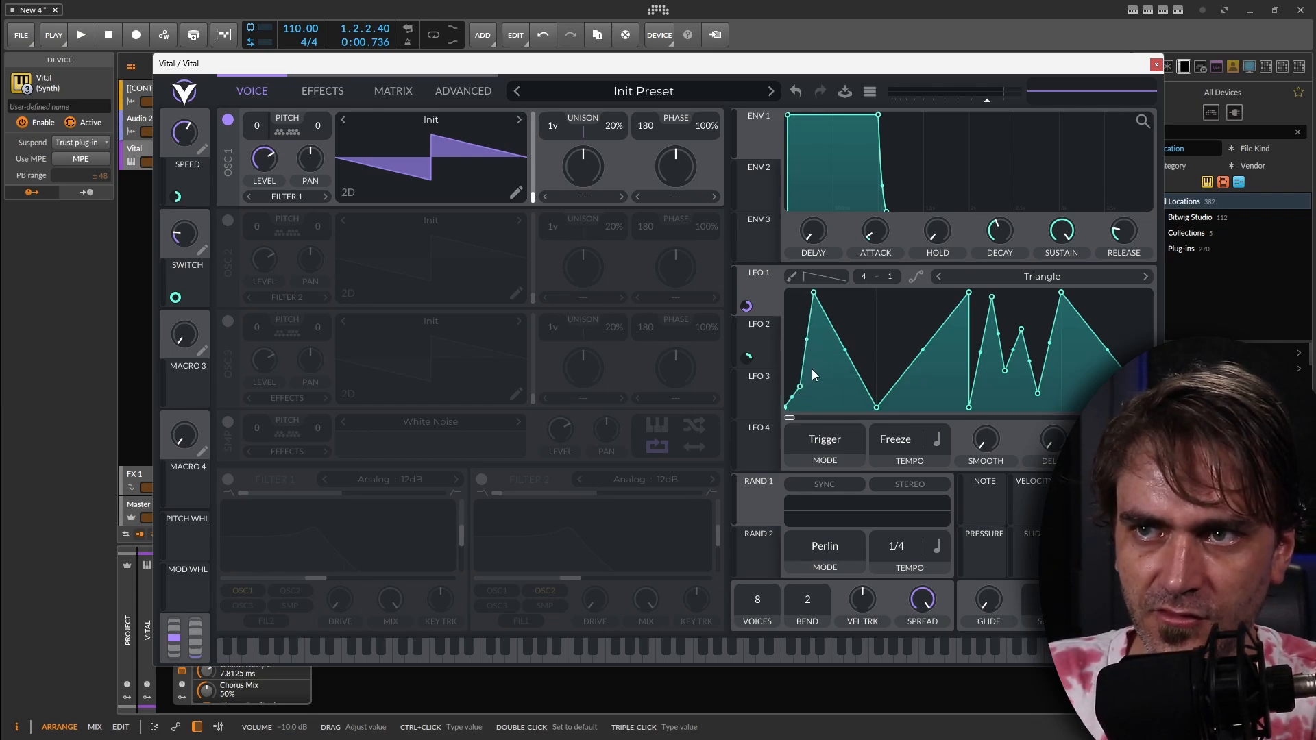
left_click_drag(799, 366, 809, 312)
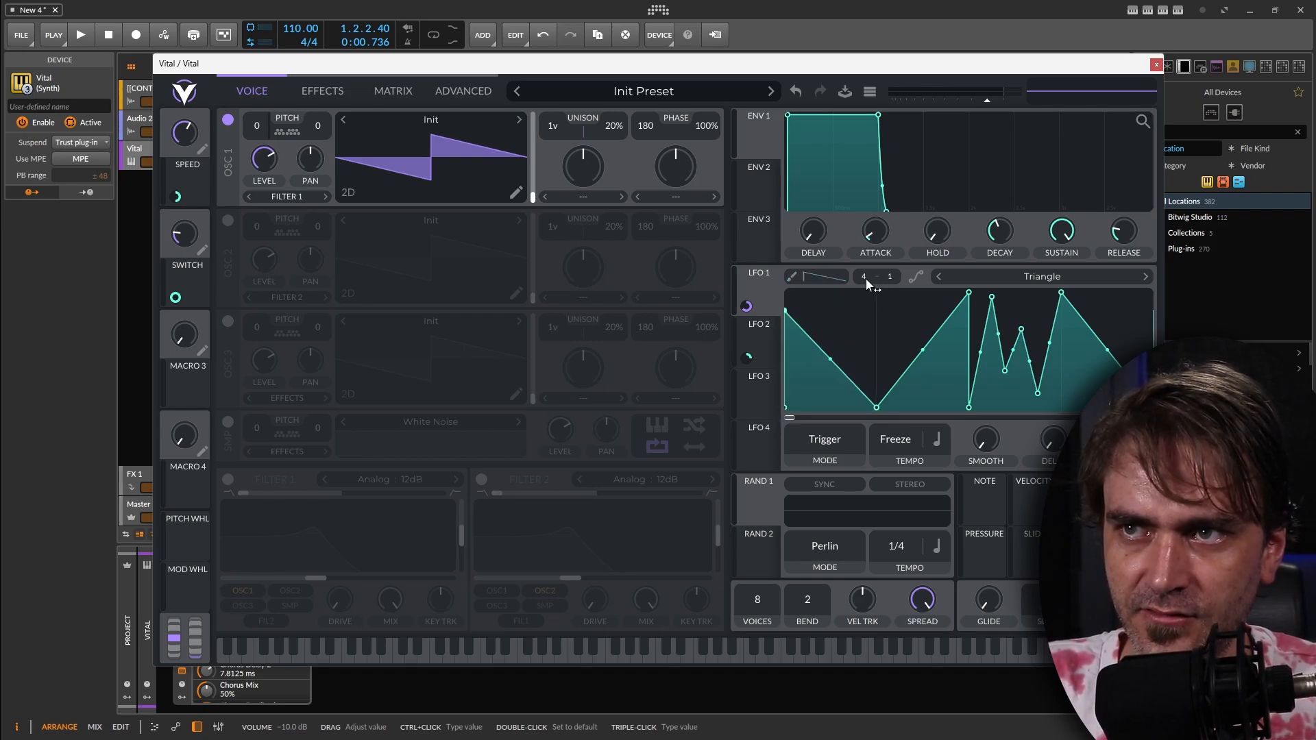
left_click(831, 277)
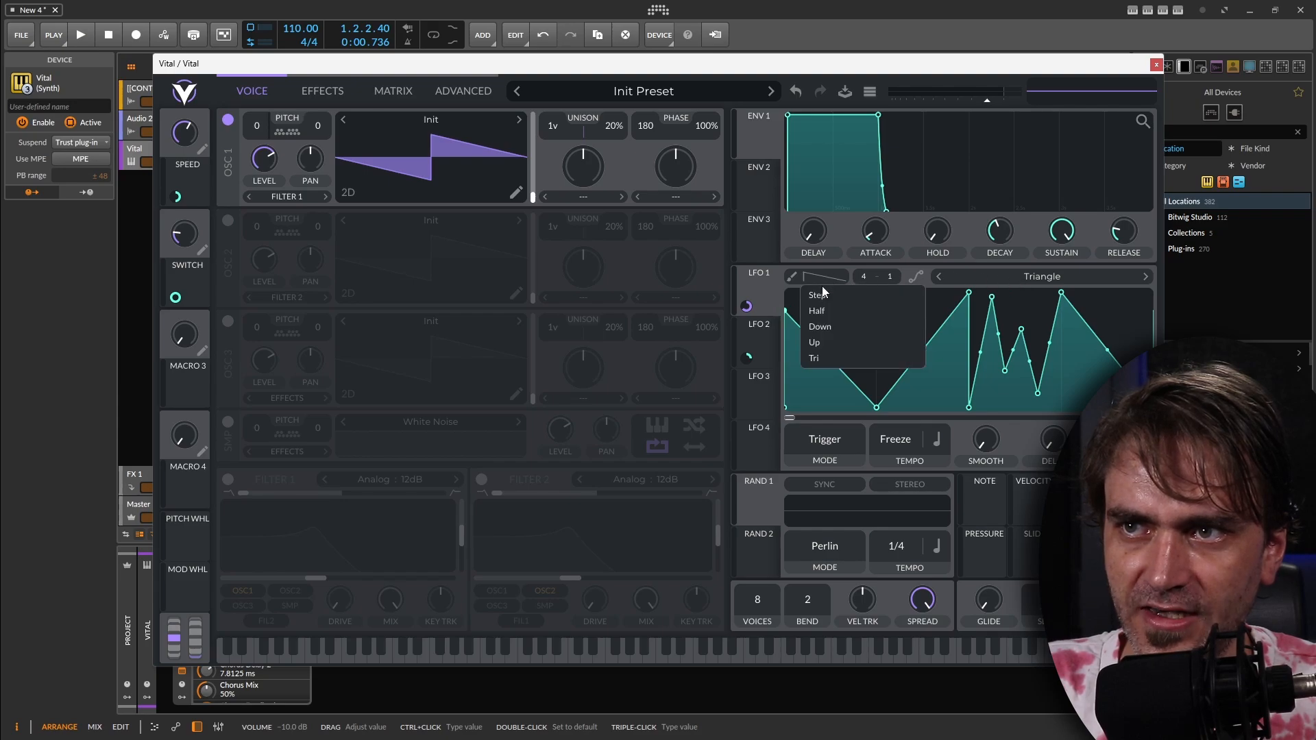
left_click(820, 357)
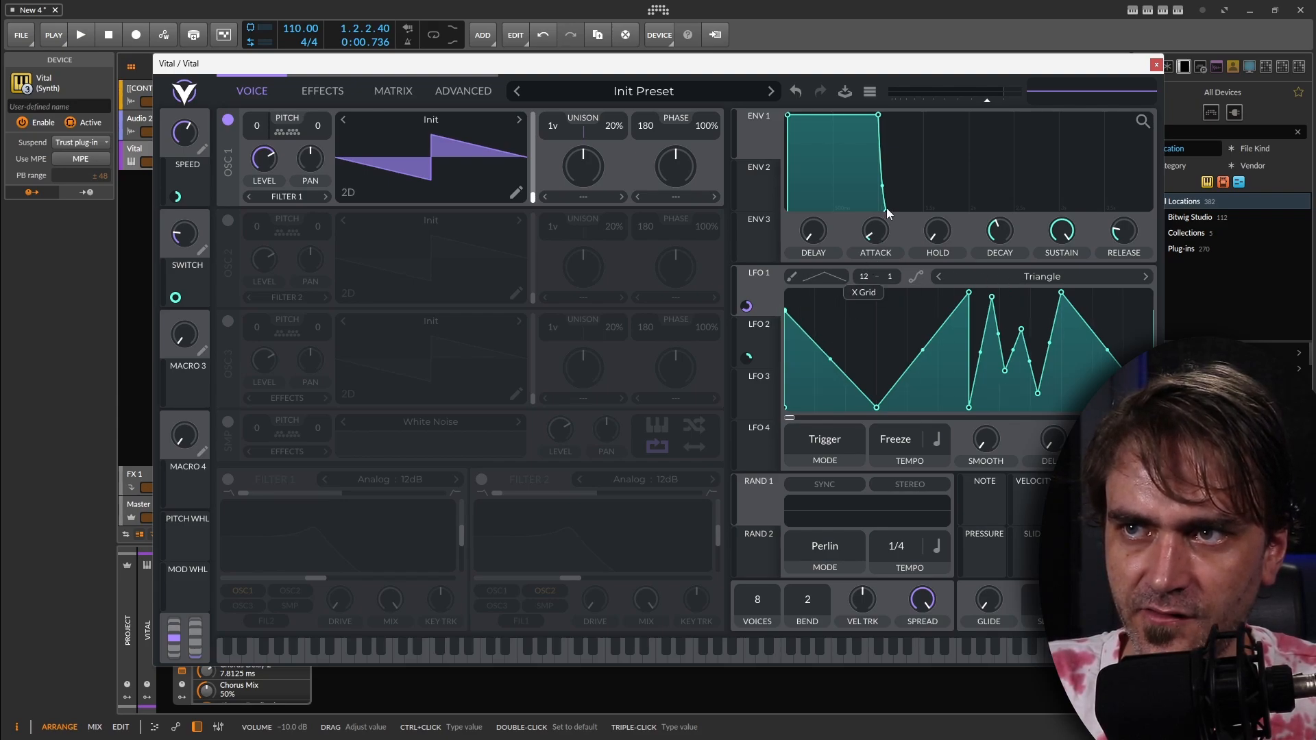
left_click_drag(887, 209, 886, 212)
mouse_move(799, 340)
left_mouse_down()
mouse_move(861, 294)
mouse_move(882, 148)
mouse_move(874, 221)
mouse_move(873, 207)
left_mouse_up()
left_click_drag(803, 296, 870, 340)
Step: Paint flat steps of varying heights over LFO 1's second section with the Step brush
left_click(814, 275)
left_click(831, 299)
mouse_move(856, 395)
left_mouse_down()
mouse_move(912, 341)
mouse_move(951, 356)
left_mouse_up()
Step: Paint ramps over LFO 1's third section with the Up brush, coarsening the X grid to 13, and round the last section into a smooth hump
left_click(814, 277)
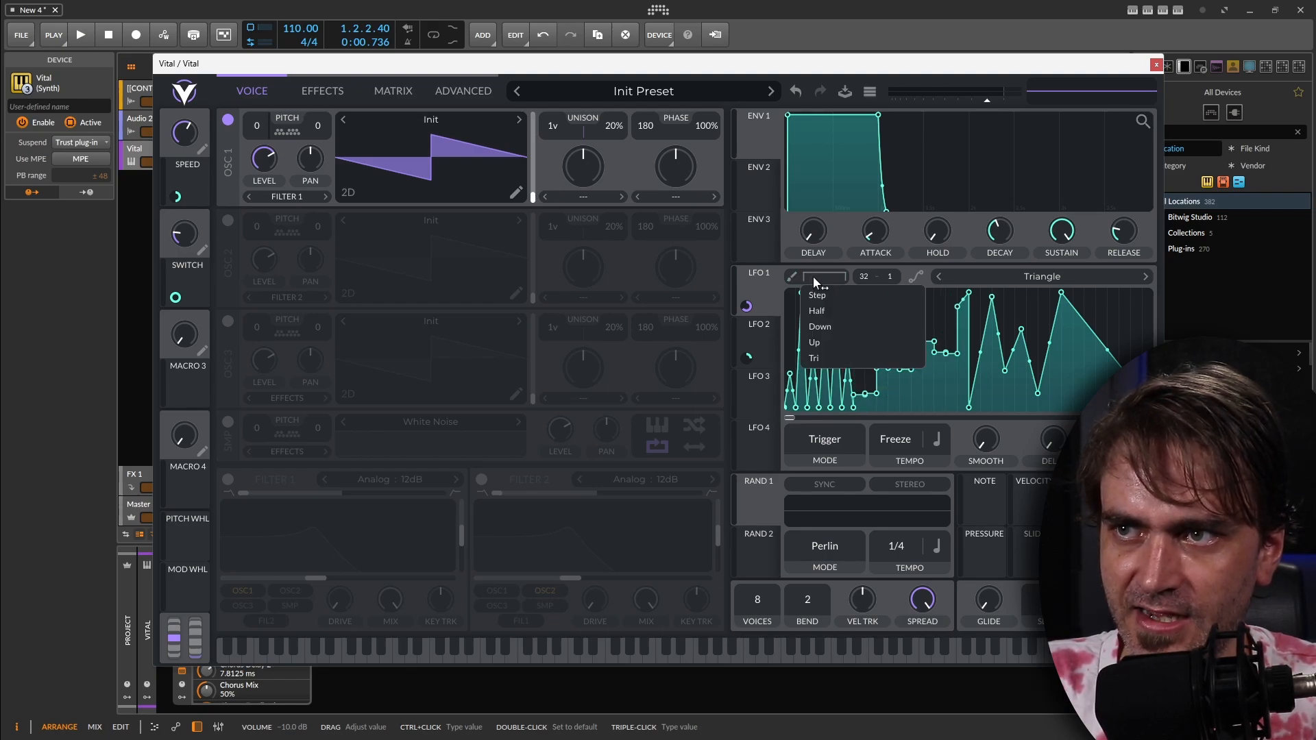
left_click(822, 343)
left_click_drag(960, 316, 1034, 302)
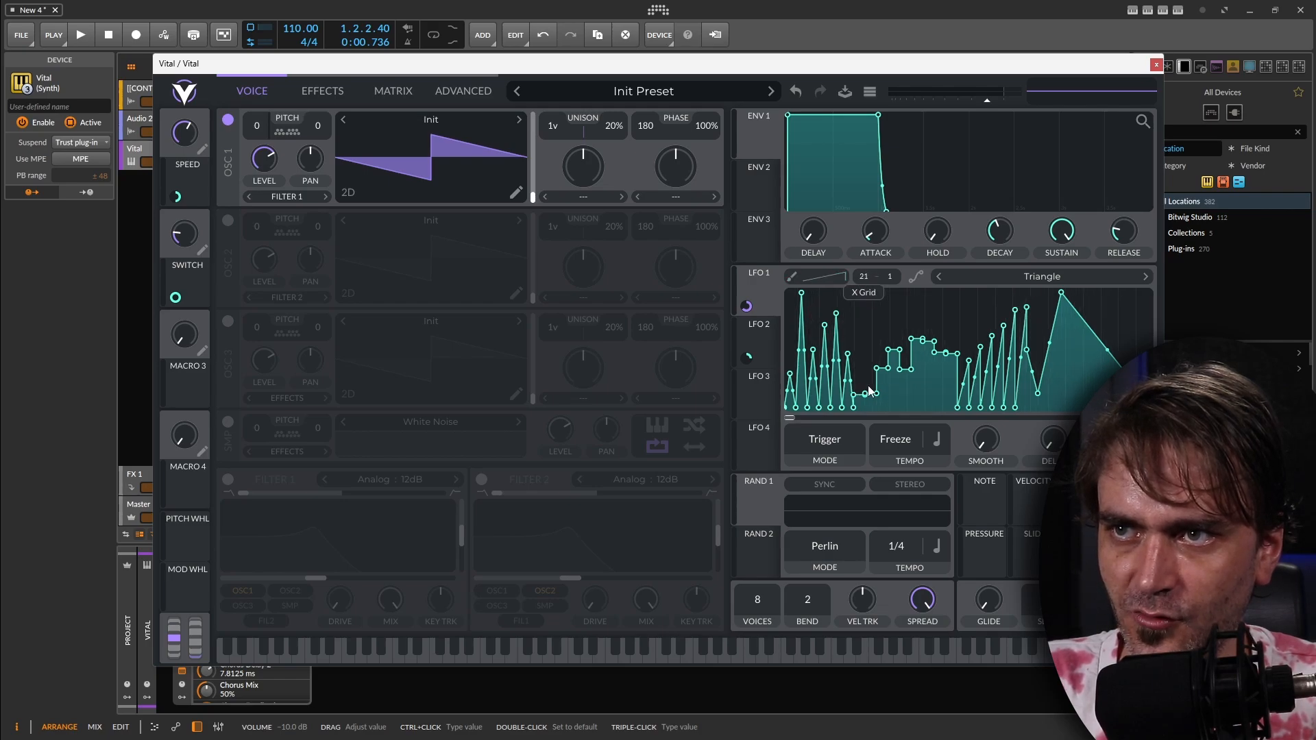
left_click_drag(969, 369, 987, 352)
left_click_drag(859, 316, 861, 333)
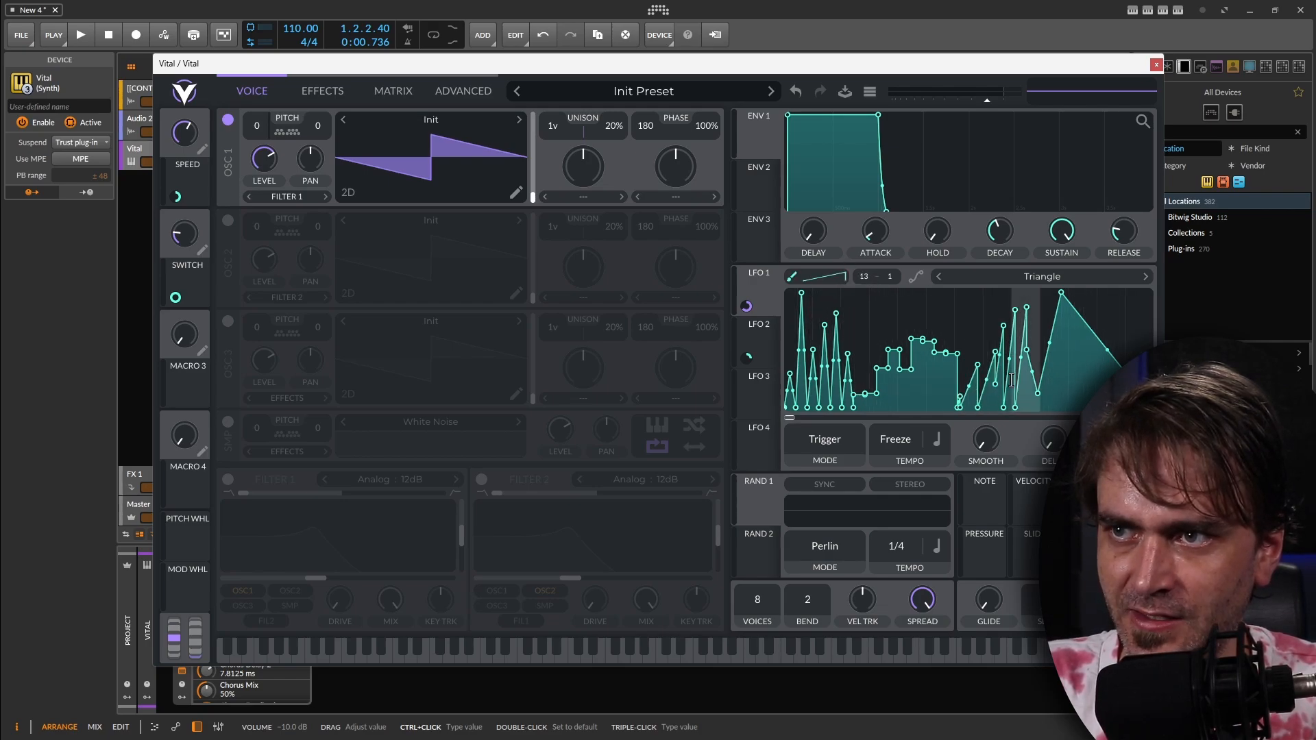
left_click_drag(972, 386, 1003, 340)
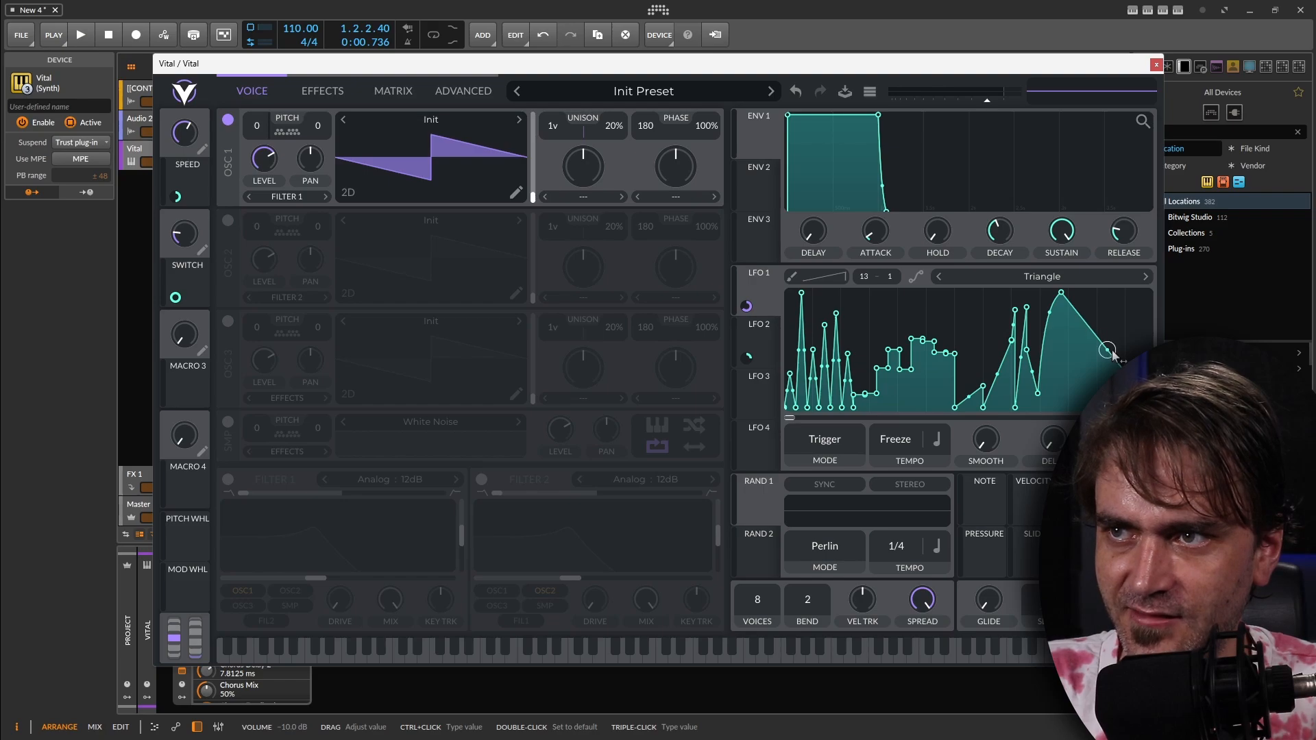
mouse_move(1108, 351)
left_mouse_down()
mouse_move(1146, 312)
mouse_move(1094, 353)
mouse_move(1096, 392)
mouse_move(1097, 348)
left_mouse_up()
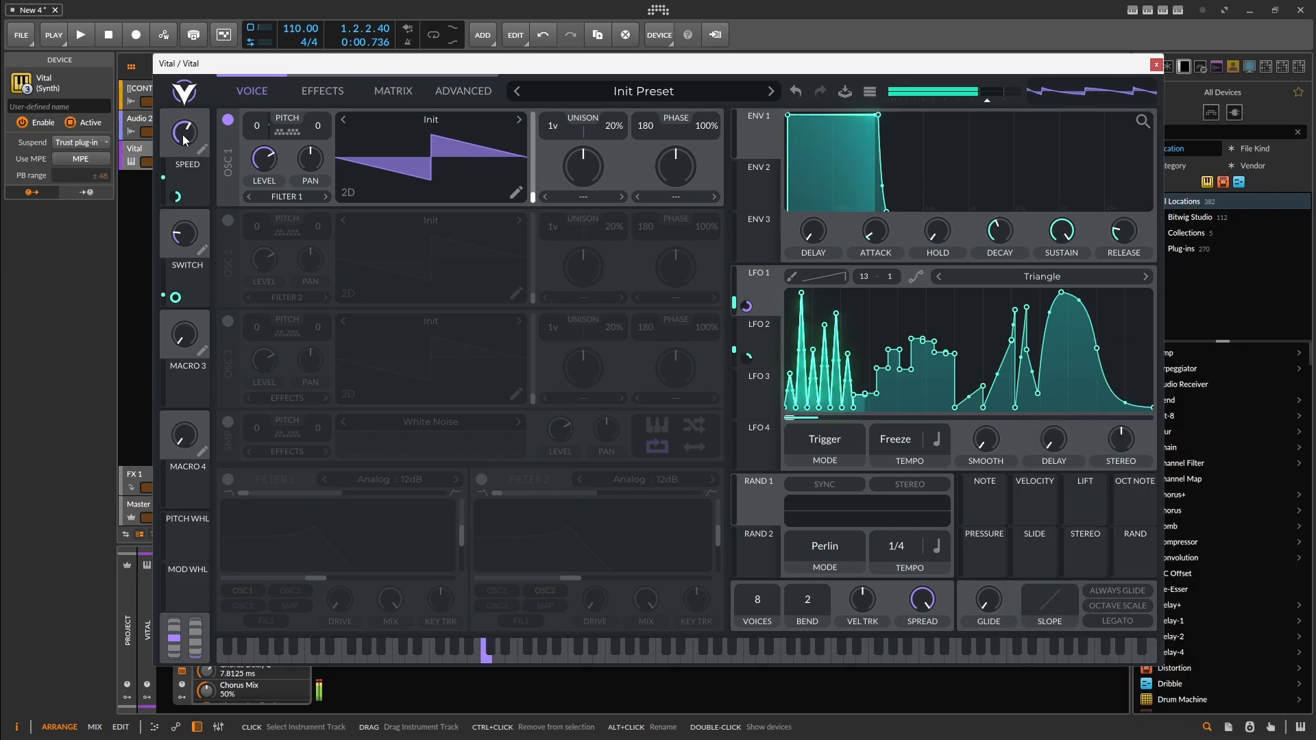
Step: Audition the redrawn LFO 1 sections by varying the SWITCH and SPEED macros while a note plays
mouse_move(187, 239)
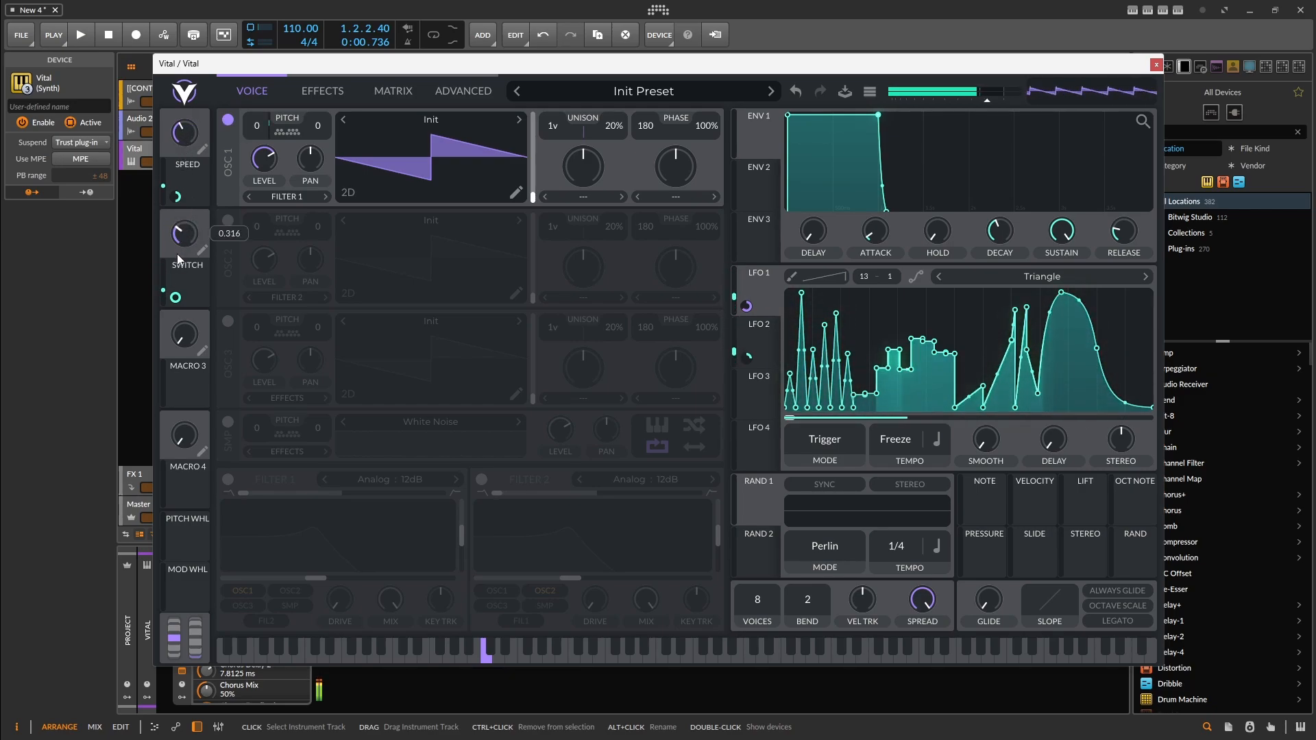
mouse_move(188, 169)
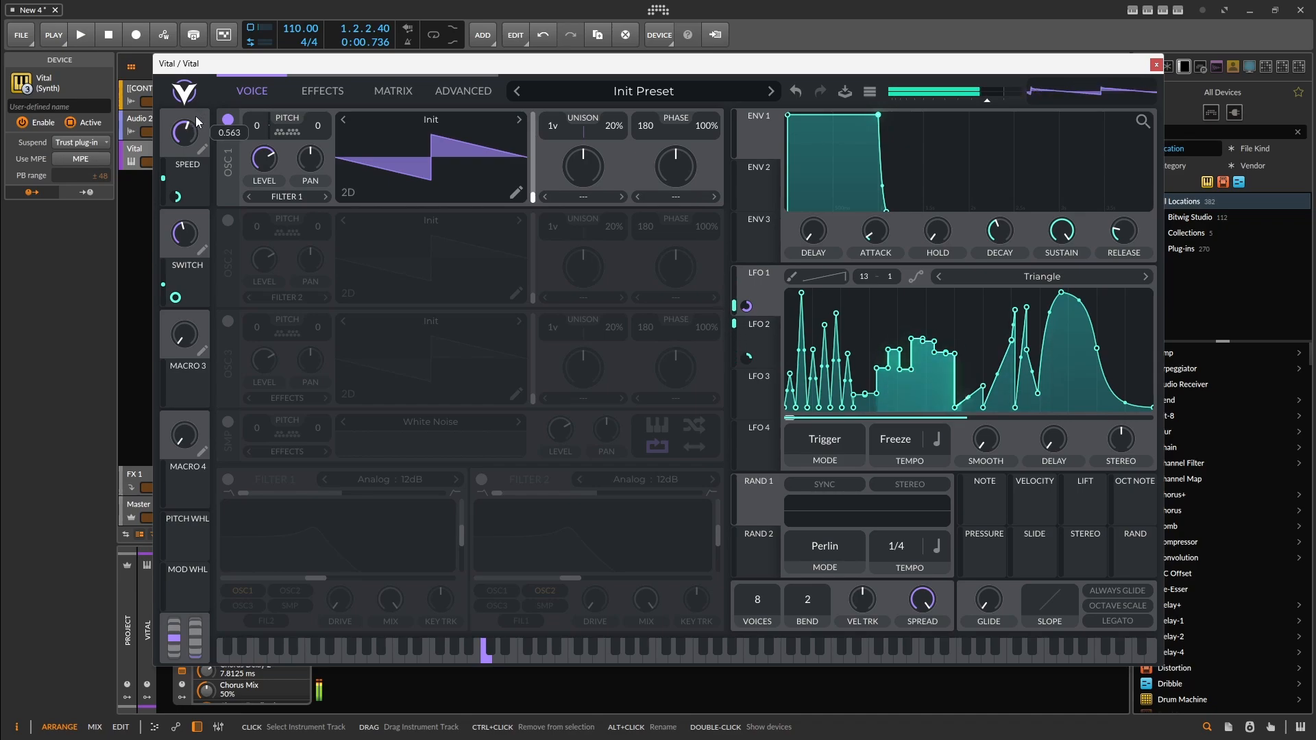
mouse_move(182, 228)
left_mouse_down()
mouse_move(183, 194)
mouse_move(183, 228)
left_mouse_up()
mouse_move(183, 133)
left_mouse_down()
mouse_move(181, 187)
mouse_move(192, 158)
left_mouse_up()
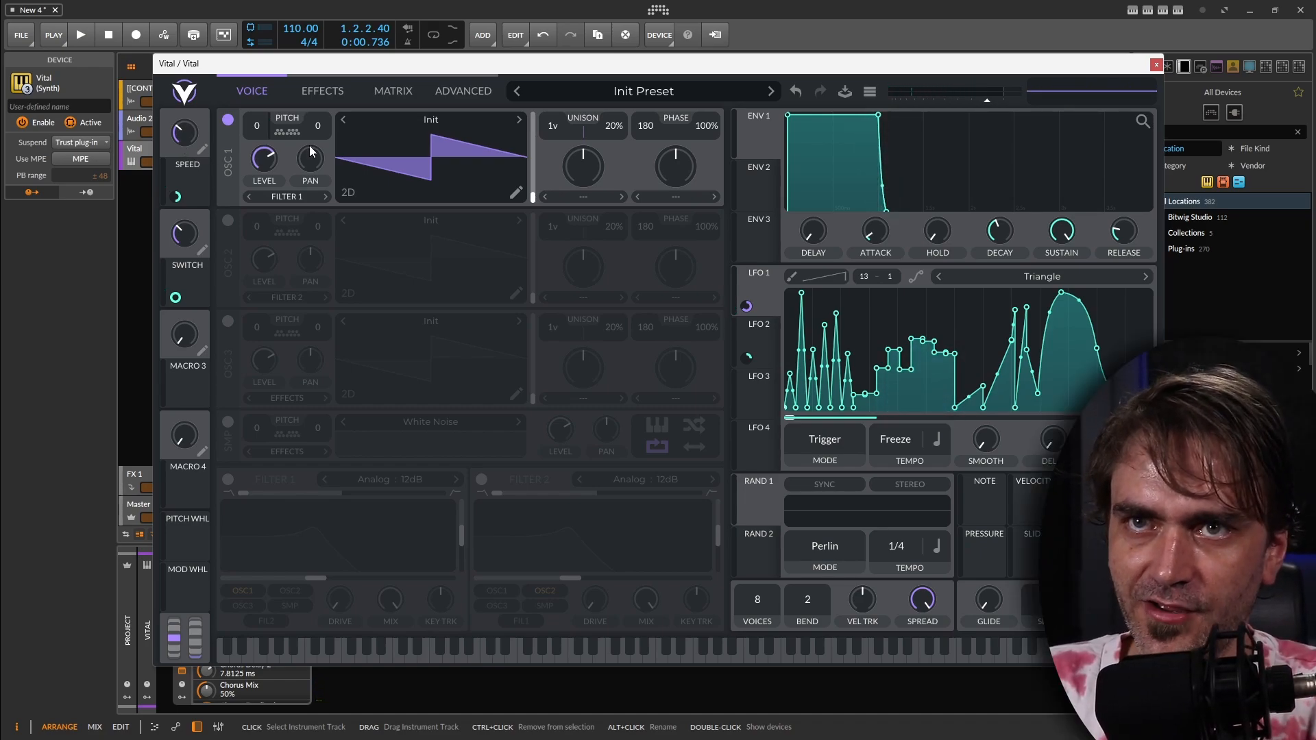
Step: Enable C, D#, G and G# in oscillator 1's transpose snap
left_click(289, 134)
left_click(268, 166)
left_click(250, 178)
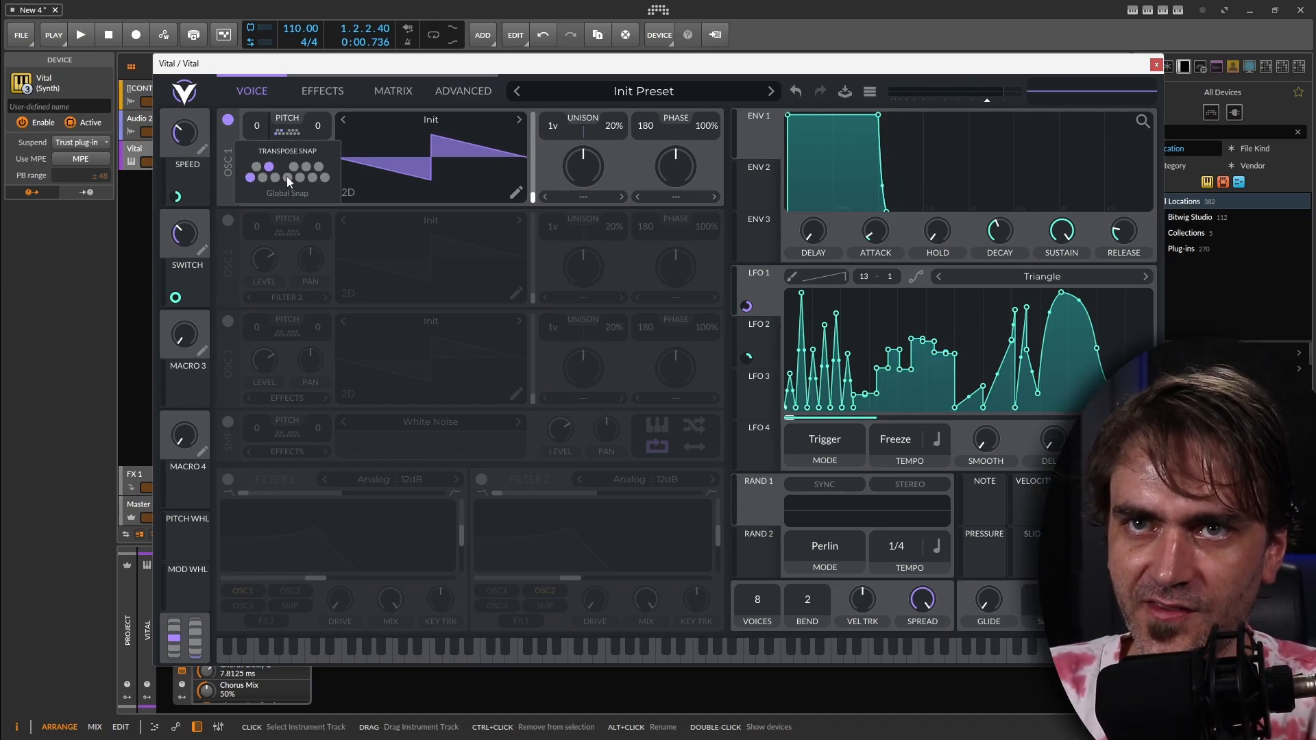
left_click(300, 178)
left_click(306, 166)
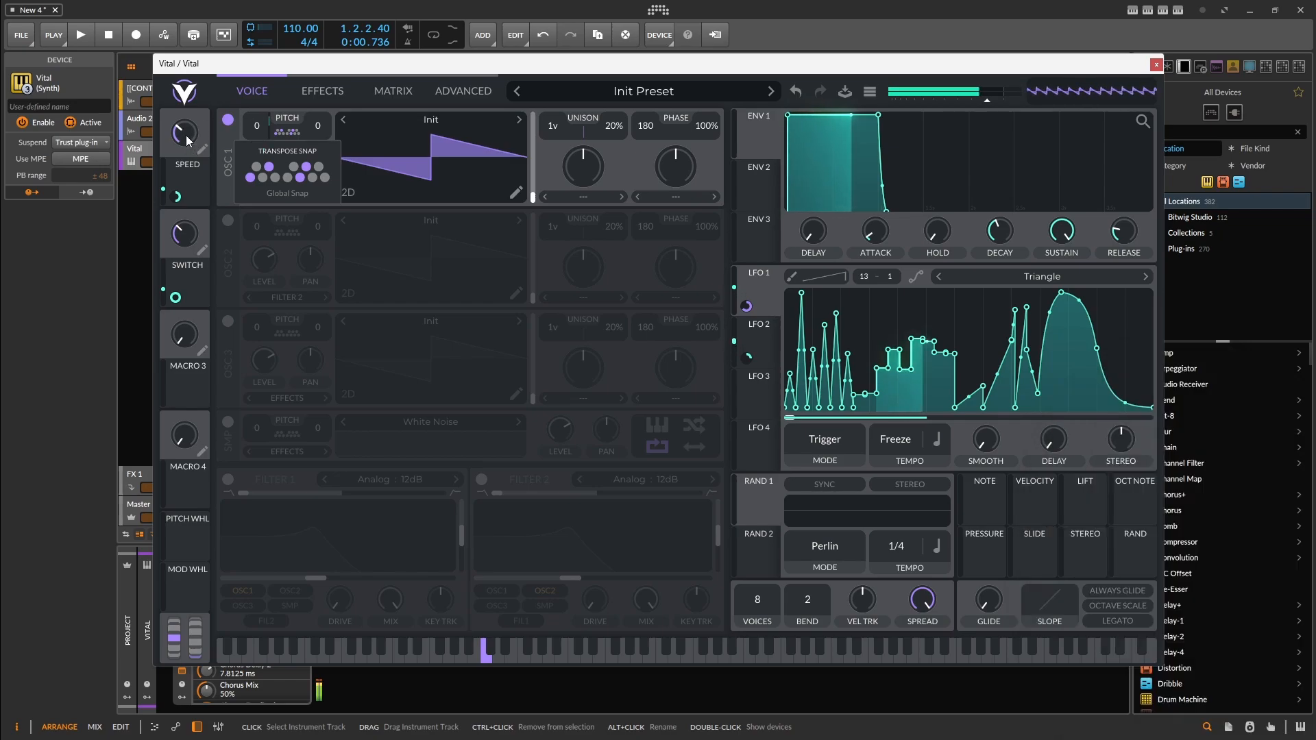
Step: Play a note and sweep the SPEED and SWITCH macros to hear the LFO shapes snapped to the chosen notes
left_click(195, 125)
mouse_move(197, 218)
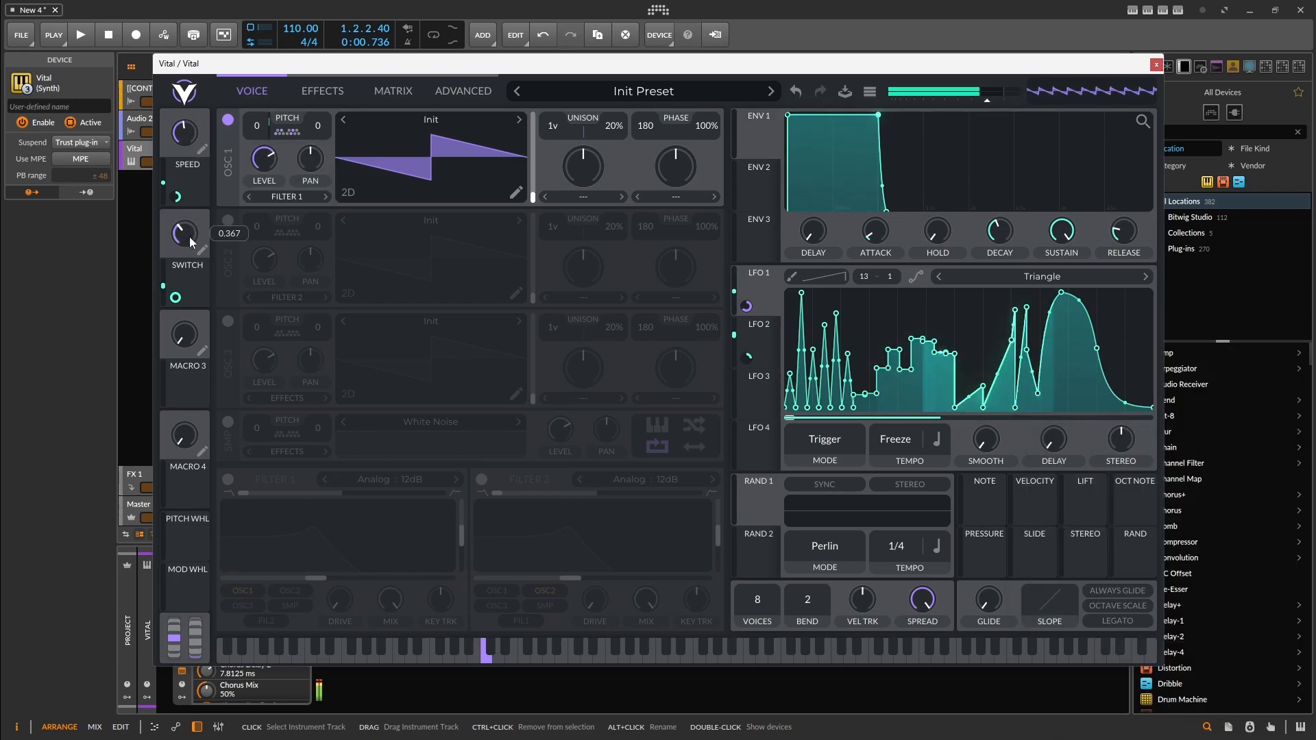
left_click_drag(197, 218, 196, 192)
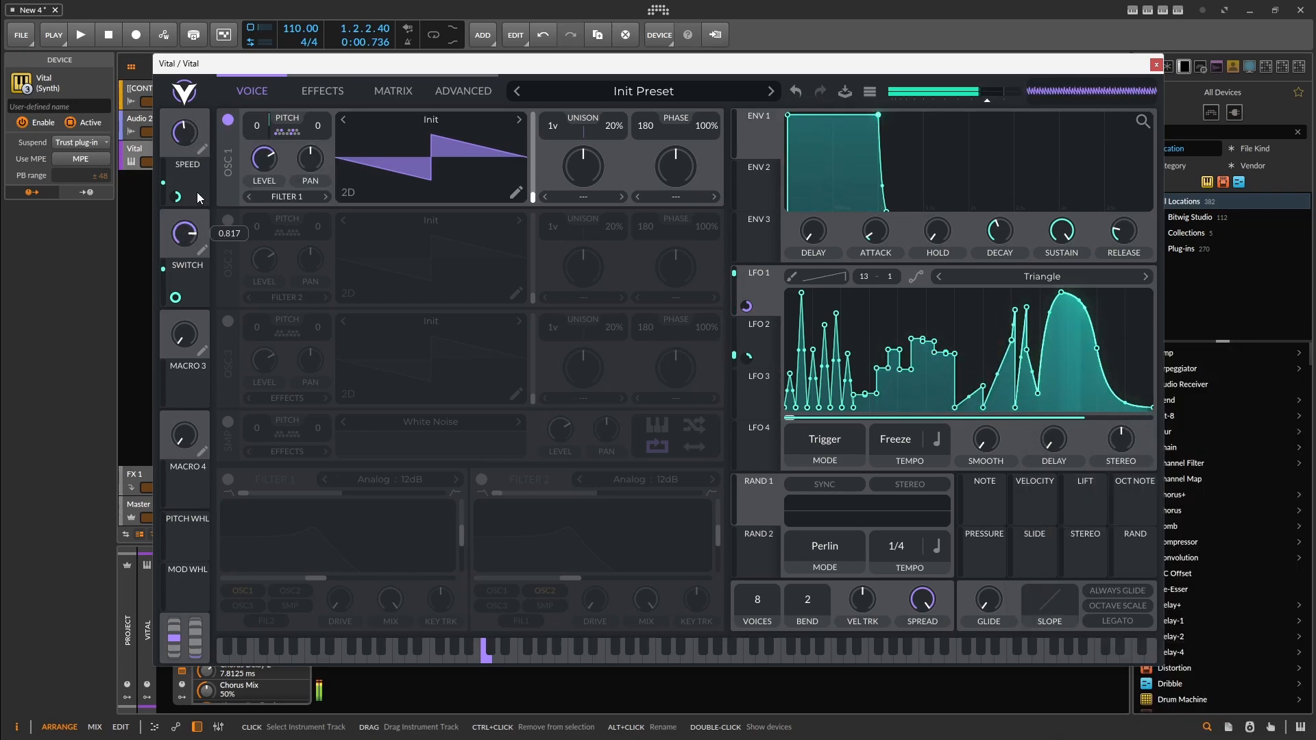
left_click_drag(259, 149, 258, 147)
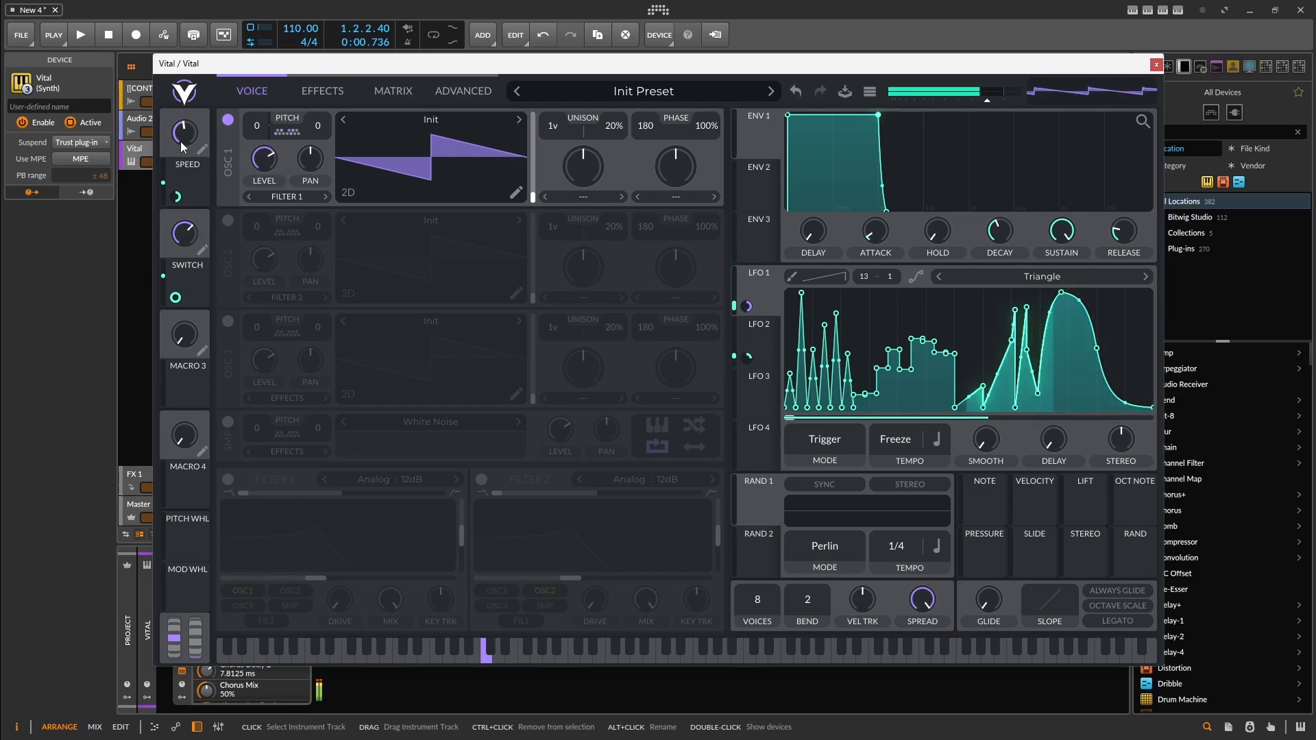
mouse_move(184, 153)
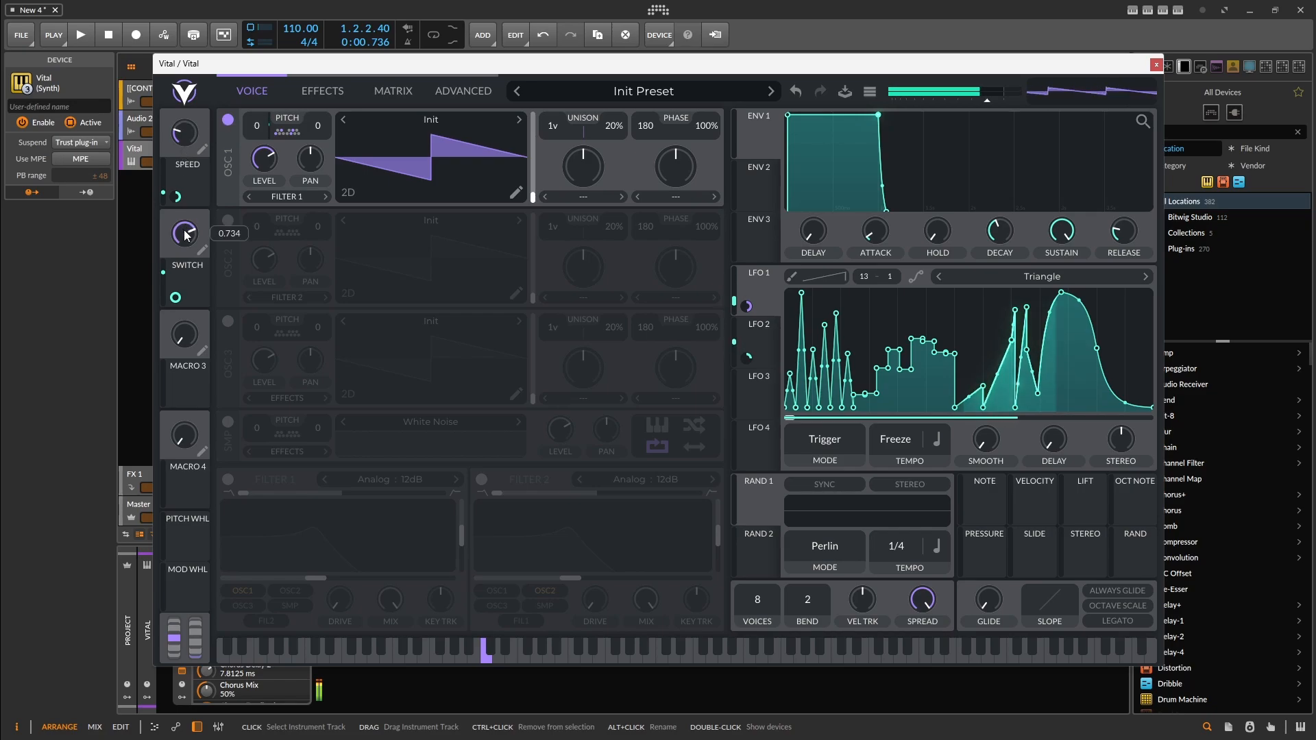
left_click_drag(185, 235, 185, 283)
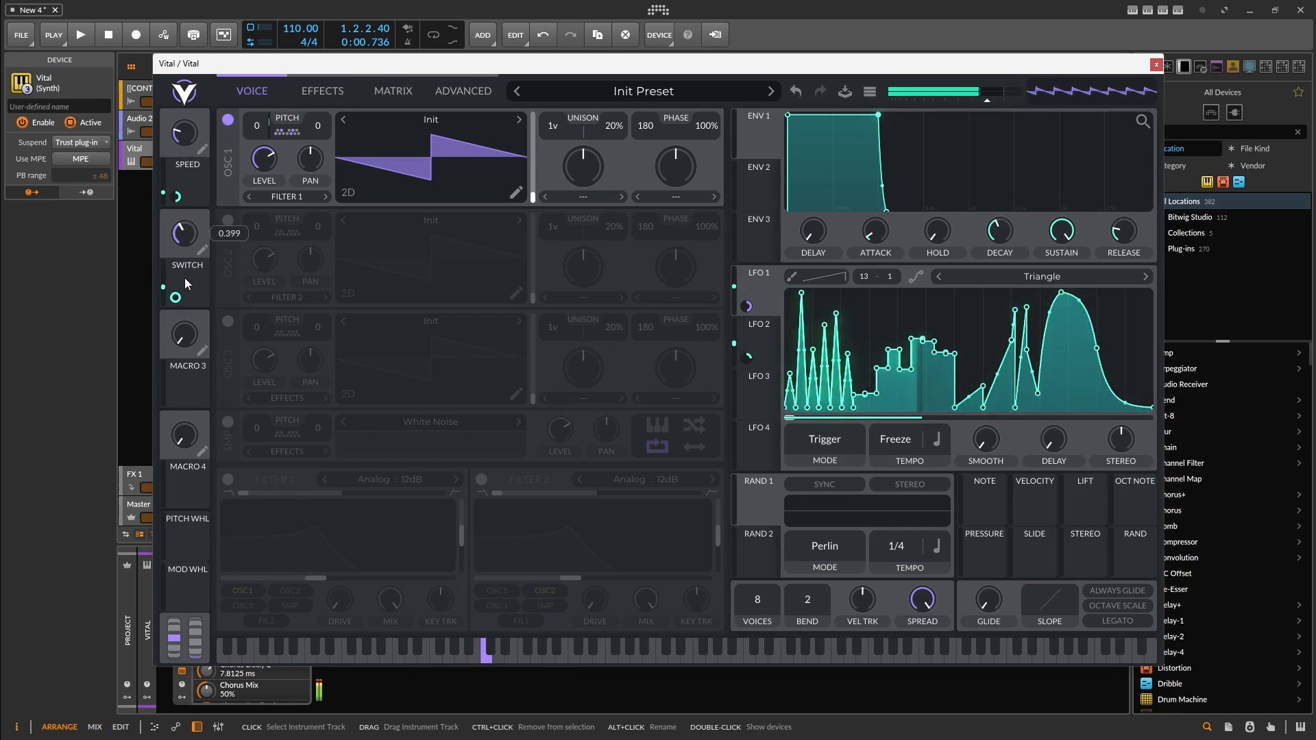
Step: Open oscillator 1's transpose snap settings in the hitech switcher setup preset
left_click(286, 135)
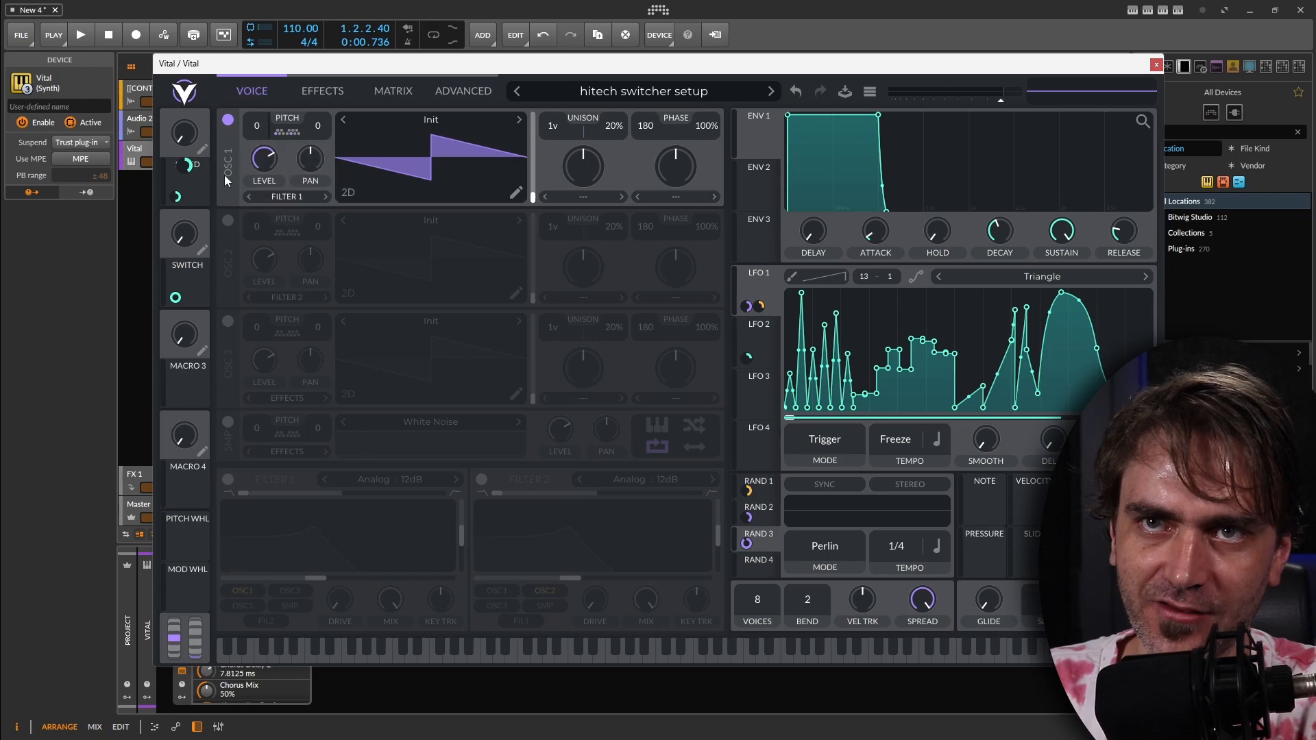
left_click(279, 135)
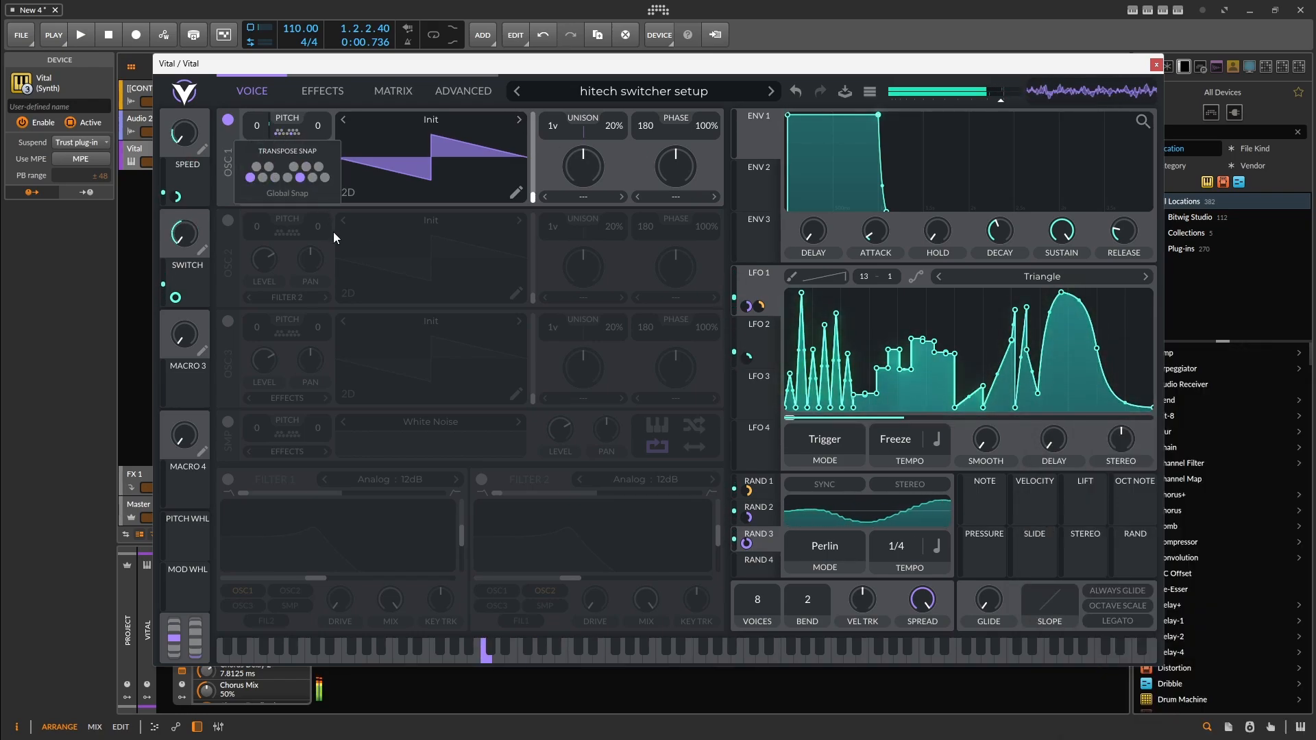